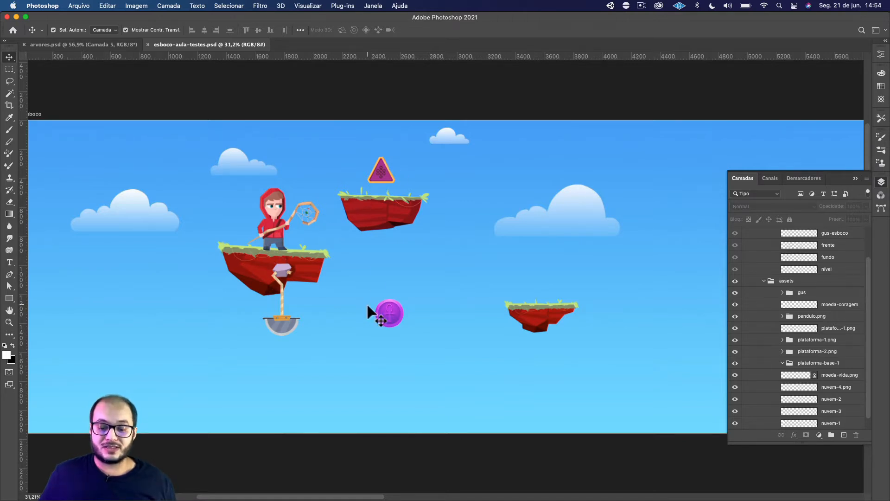
# Hide the purple round coin layer moeda-vida.png in the level scene and save the document.
pyautogui.click(396, 313)
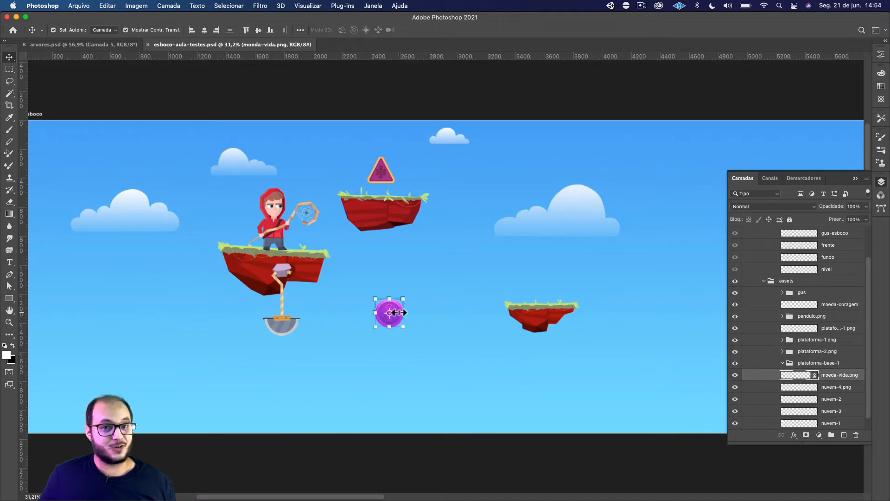
pyautogui.click(422, 287)
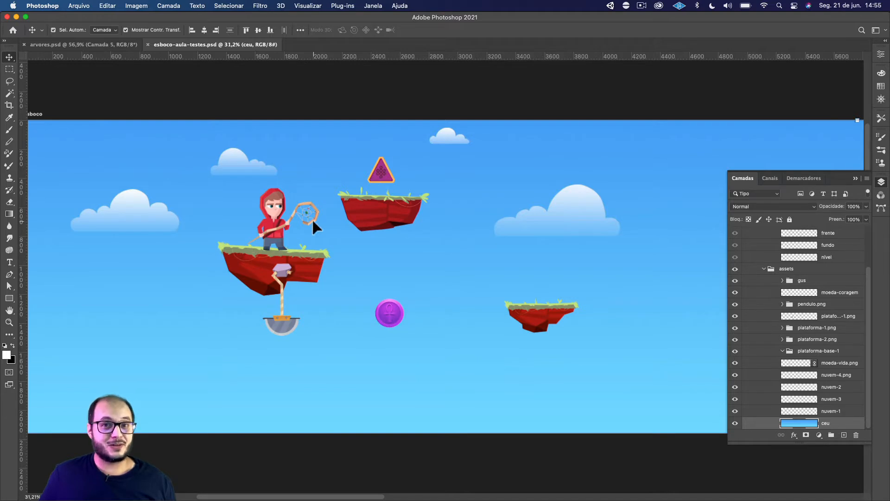
pyautogui.click(387, 309)
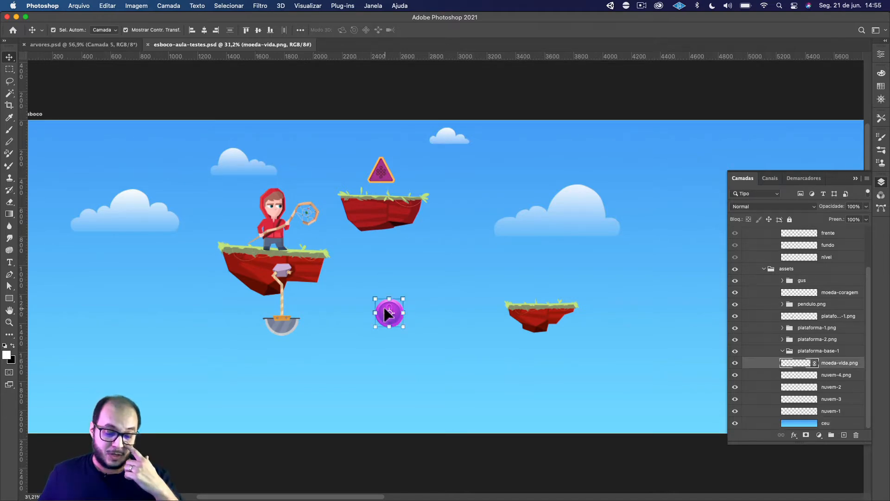
pyautogui.click(736, 363)
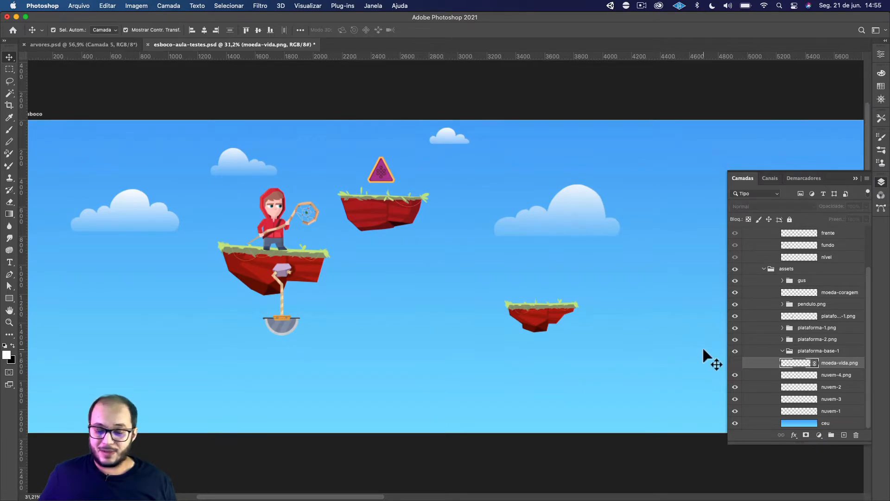
pyautogui.click(394, 94)
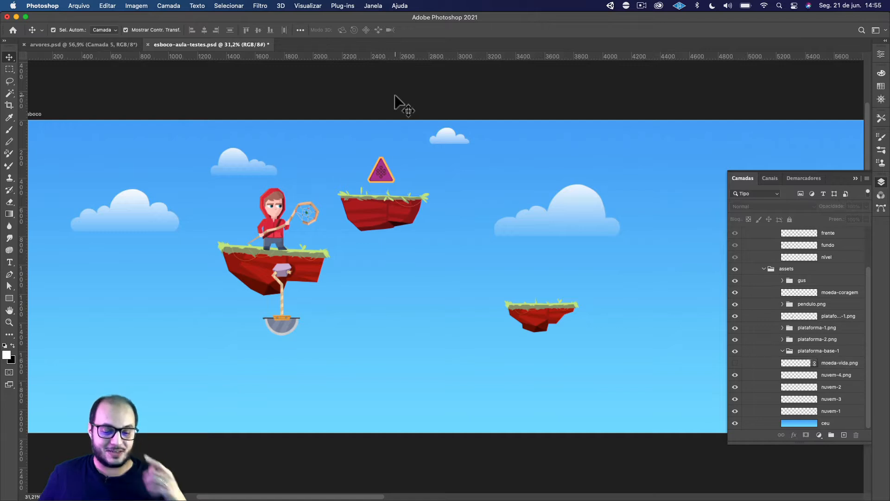
pyautogui.press('super+s')
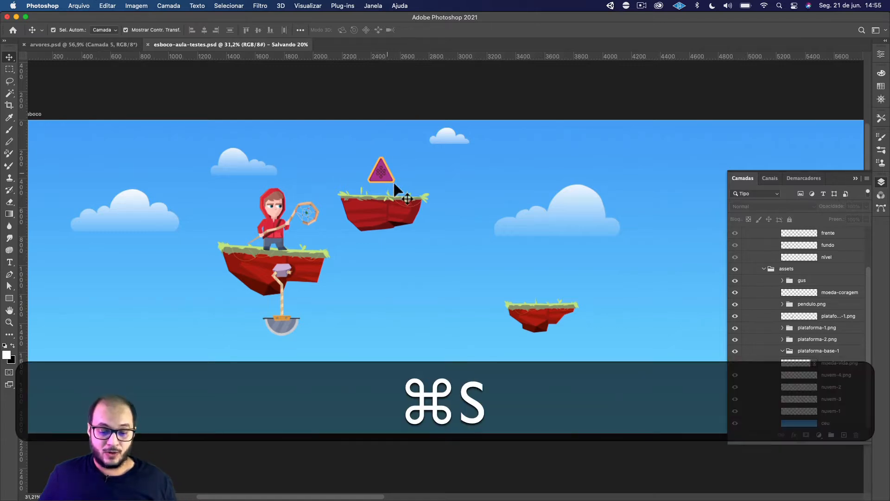
# Inspect the small floating platform and the platform beneath the hooded character in the level scene.
pyautogui.press('space')
pyautogui.moveTo(405, 185); pyautogui.dragTo(421, 190)
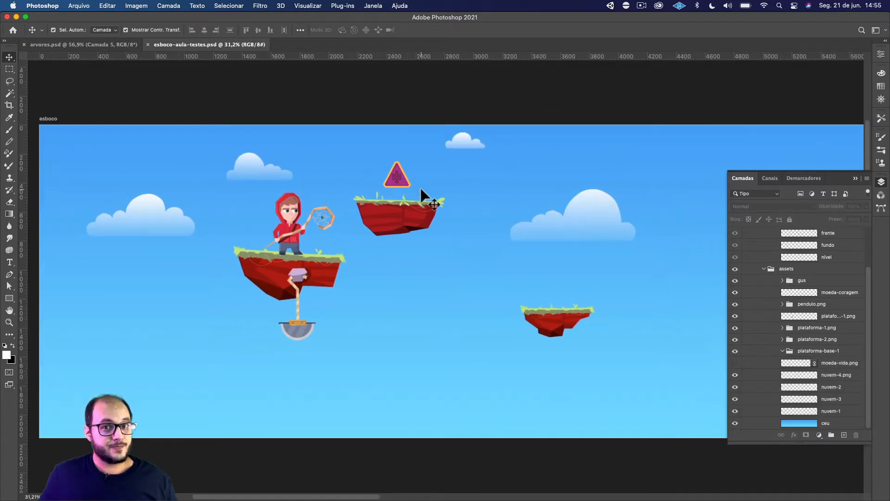
pyautogui.scroll(-1, 562, 341)
pyautogui.click(559, 331)
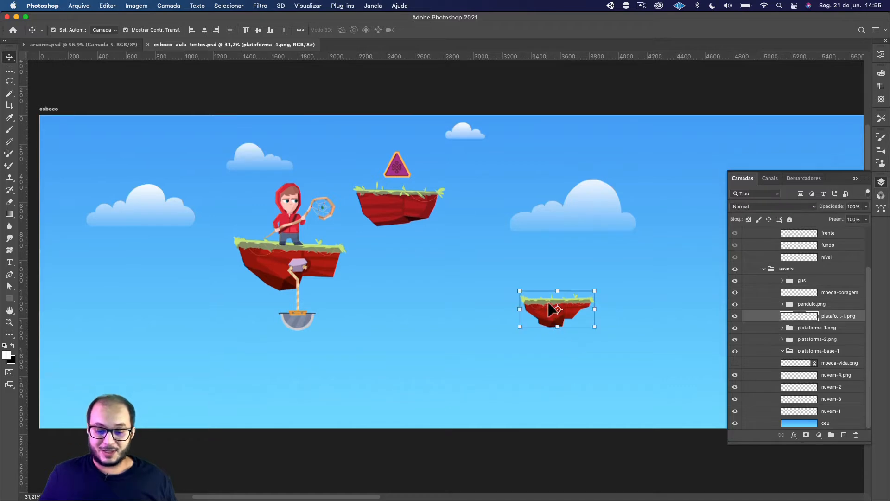
pyautogui.click(324, 262)
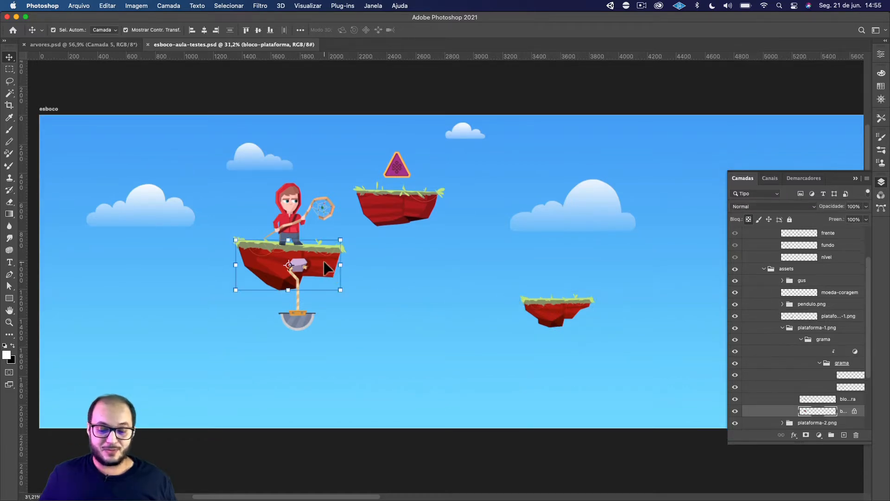
pyautogui.scroll(-2, 454, 162)
pyautogui.hscroll(-1, 453, 162)
pyautogui.click(461, 83)
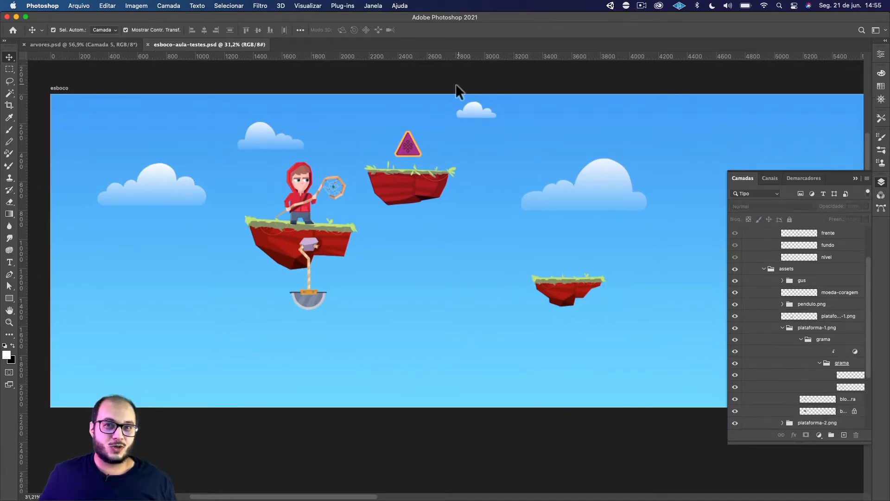
pyautogui.scroll(1, 592, 298)
pyautogui.hscroll(1, 608, 320)
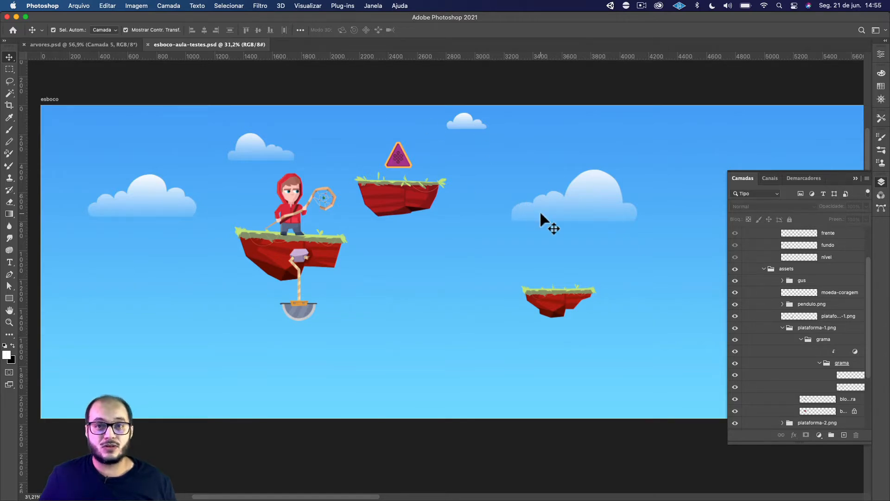
pyautogui.scroll(2, 443, 218)
pyautogui.hscroll(2, 443, 218)
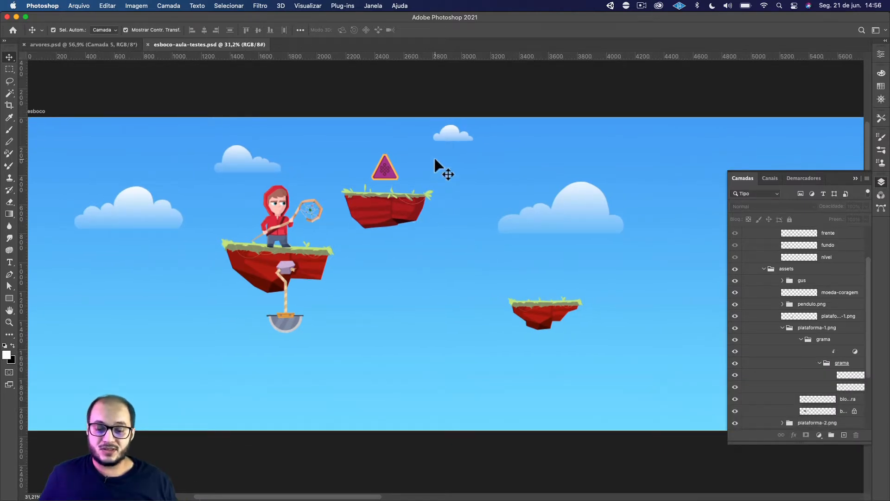
# Reduce the opacity of the smallest cloud, layer nuvem-3, to 43%.
pyautogui.click(452, 136)
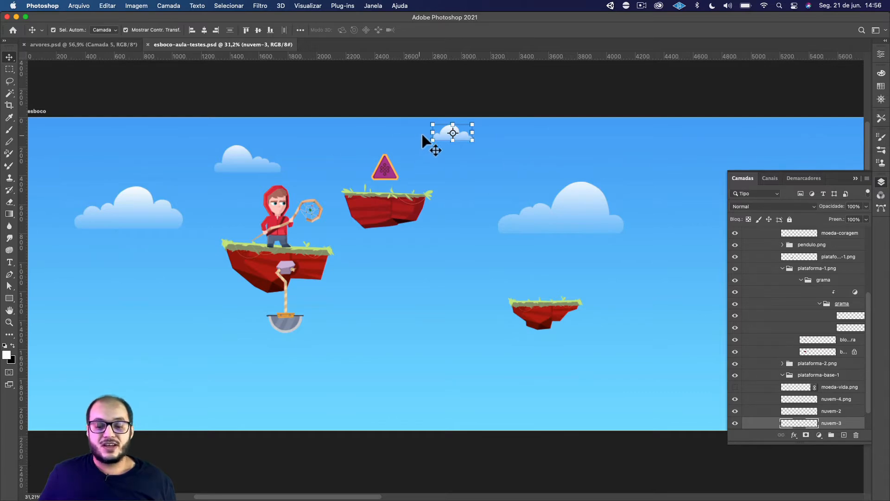
pyautogui.press('c')
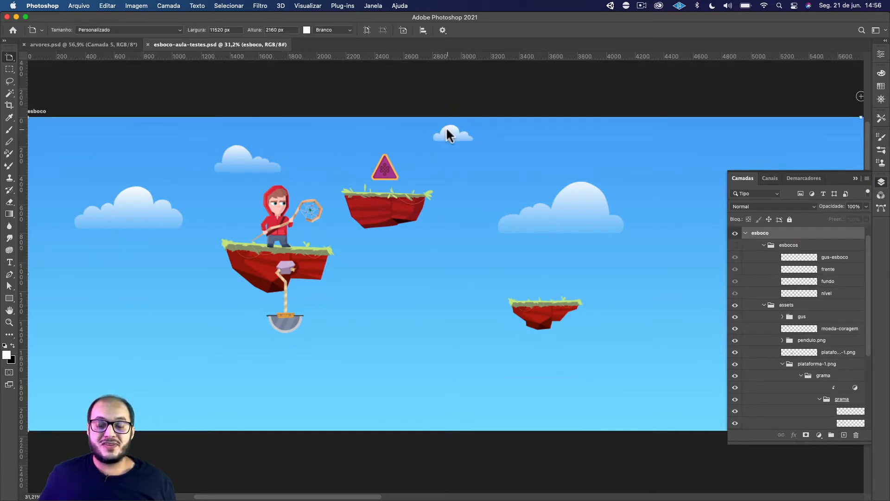
pyautogui.press('v')
pyautogui.click(447, 129)
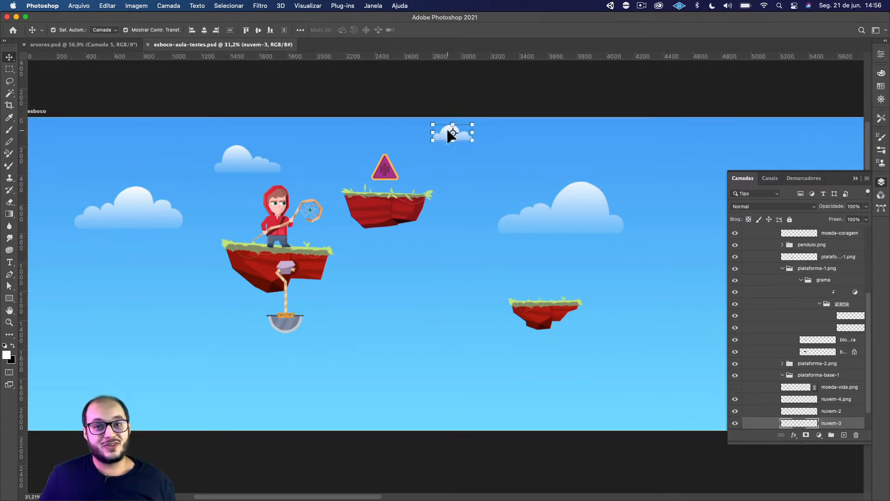
pyautogui.click(596, 213)
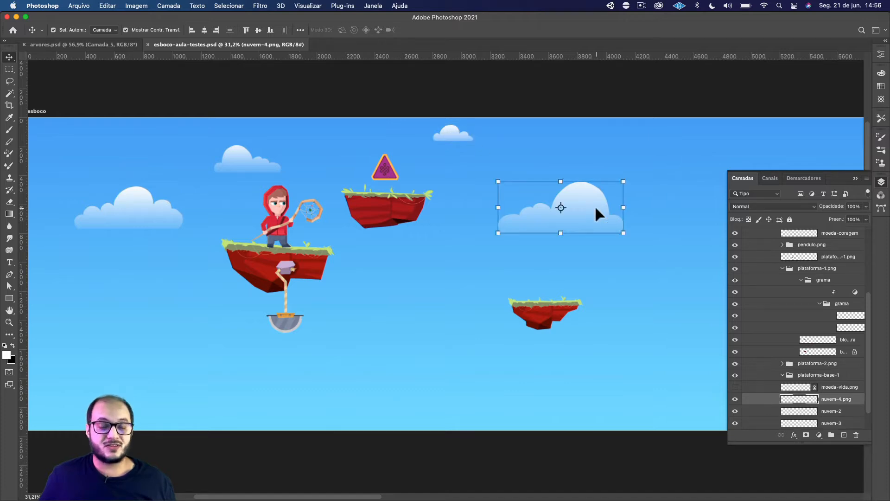
pyautogui.click(449, 131)
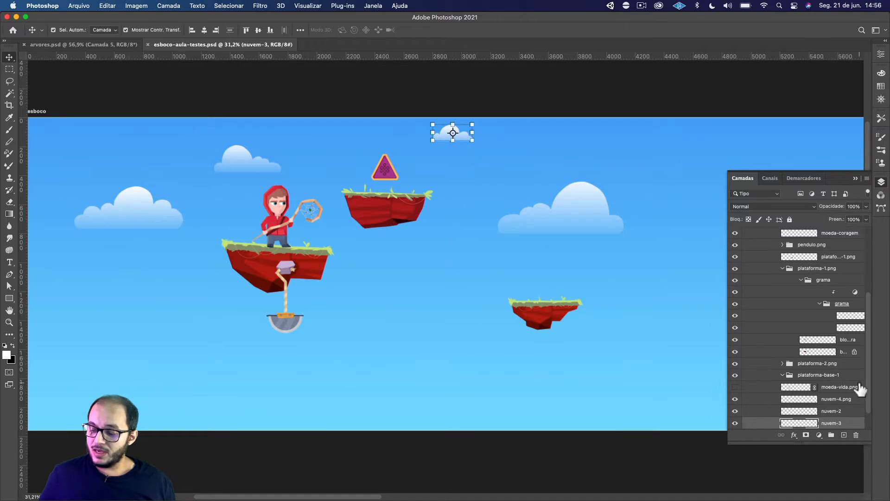
pyautogui.scroll(-2, 859, 386)
pyautogui.click(865, 207)
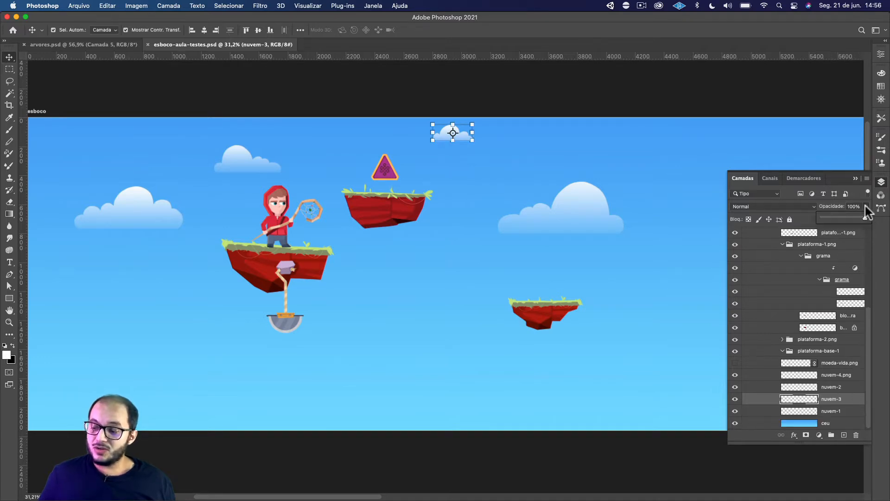
pyautogui.moveTo(835, 219); pyautogui.dragTo(831, 219)
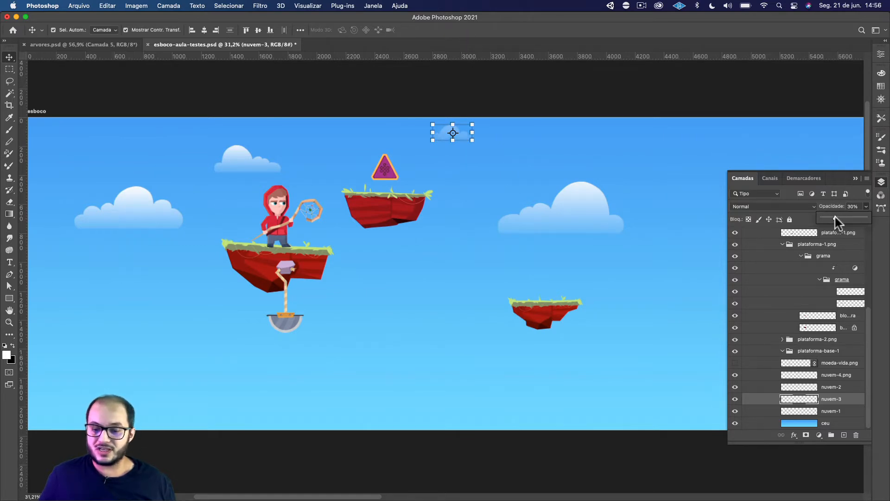
pyautogui.moveTo(839, 217); pyautogui.dragTo(841, 217)
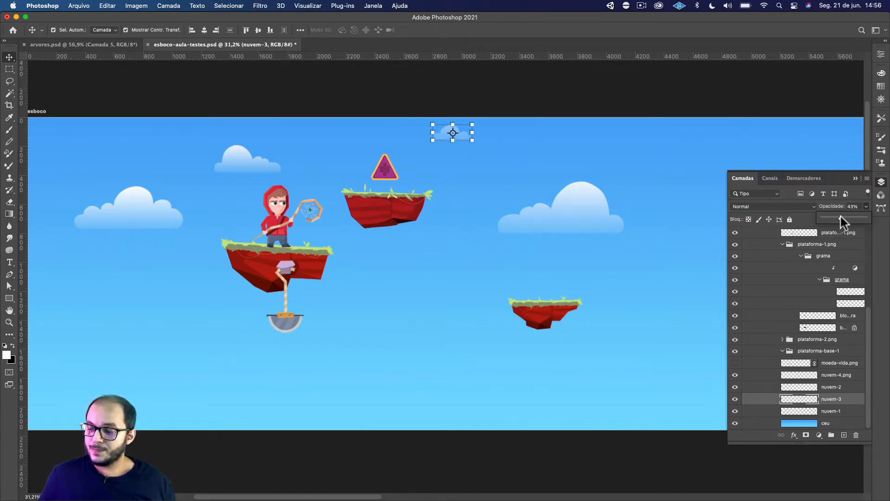
pyautogui.click(575, 98)
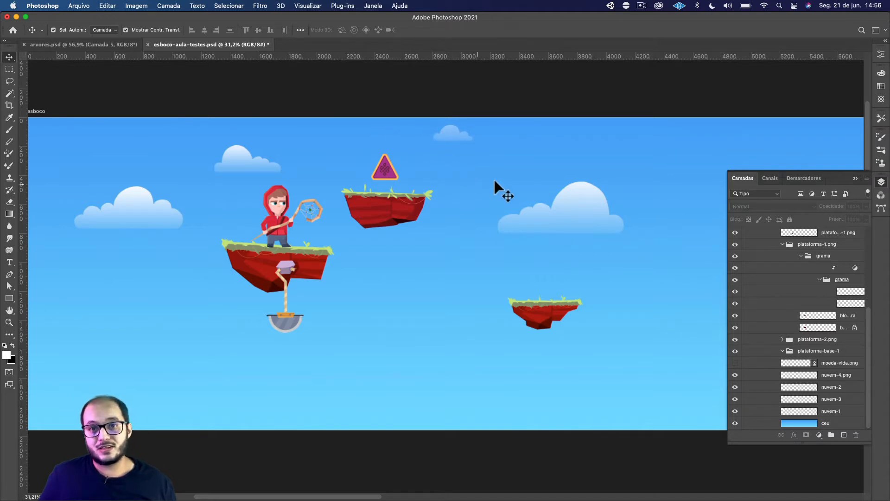
# Lower the opacity of the cloud above the hooded character, layer nuvem-2, to 60%.
pyautogui.click(258, 165)
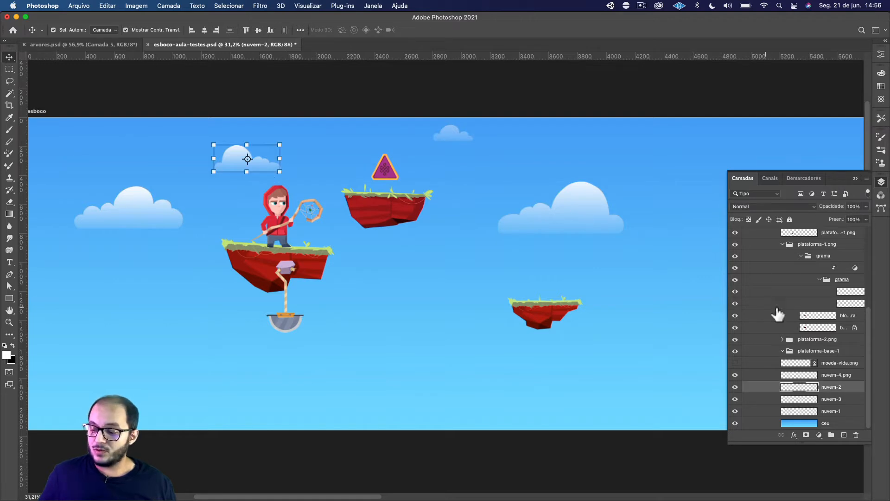
pyautogui.click(866, 207)
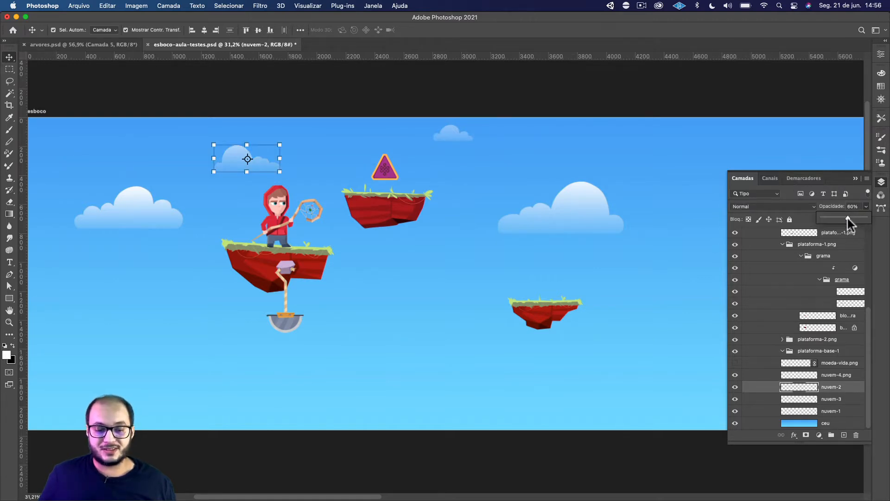
pyautogui.click(513, 93)
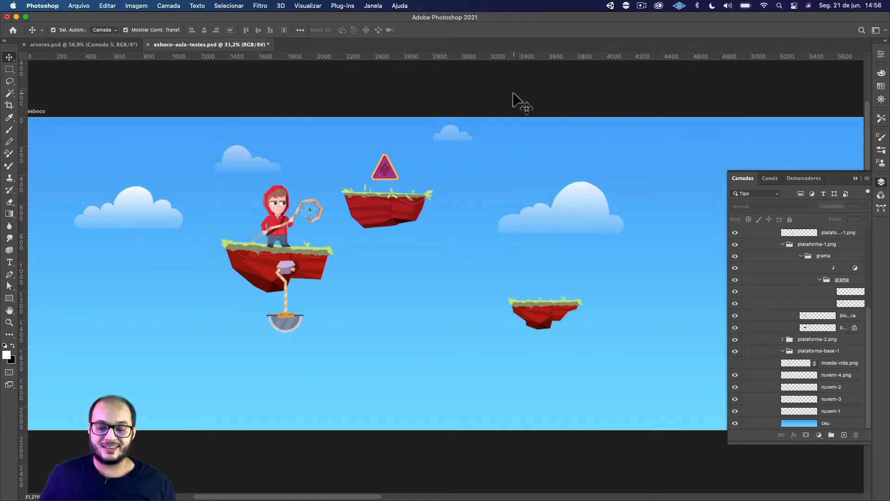
# Set the opacity of the larger cloud near the start of the level, layer nuvem-1, to 80%.
pyautogui.click(118, 214)
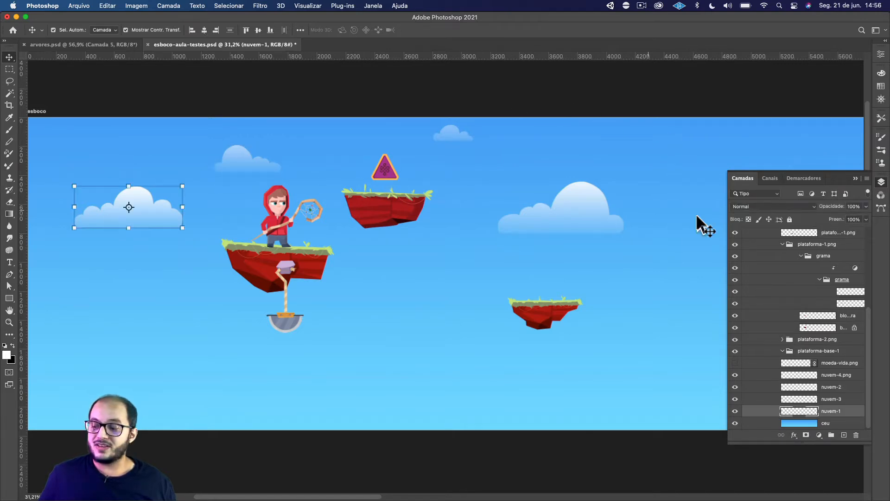
pyautogui.click(866, 207)
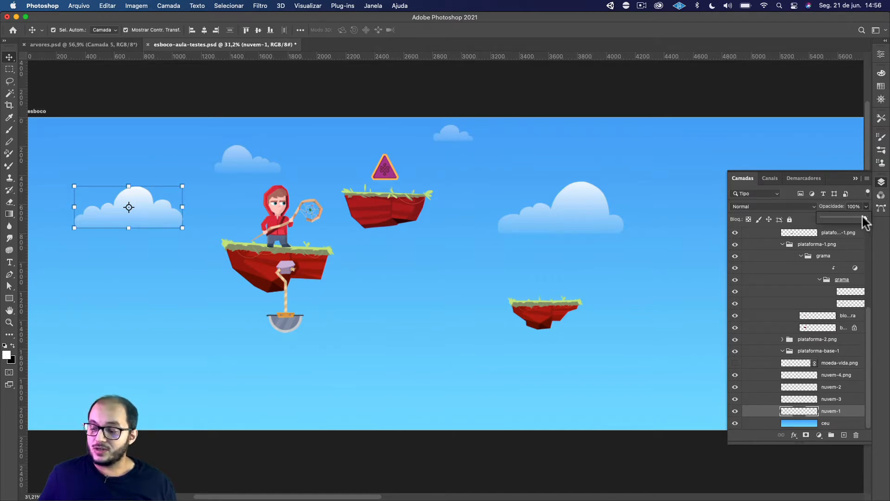
pyautogui.moveTo(859, 218); pyautogui.dragTo(858, 218)
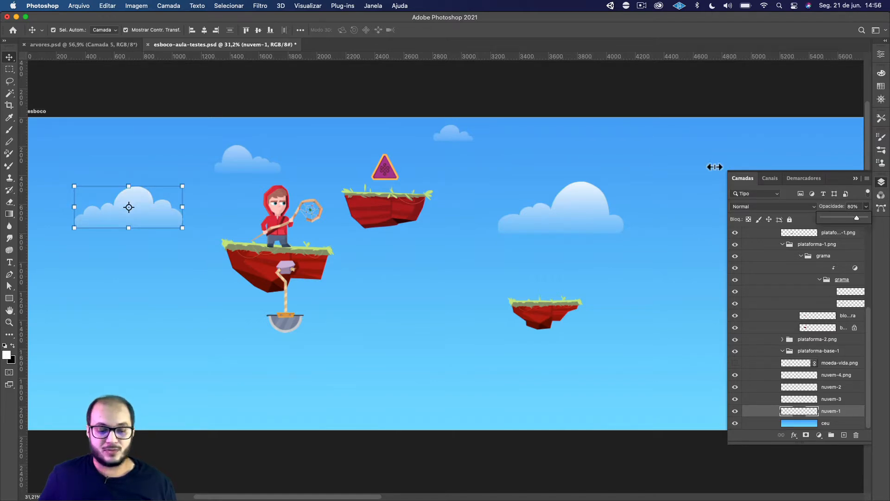
pyautogui.click(581, 99)
pyautogui.click(584, 191)
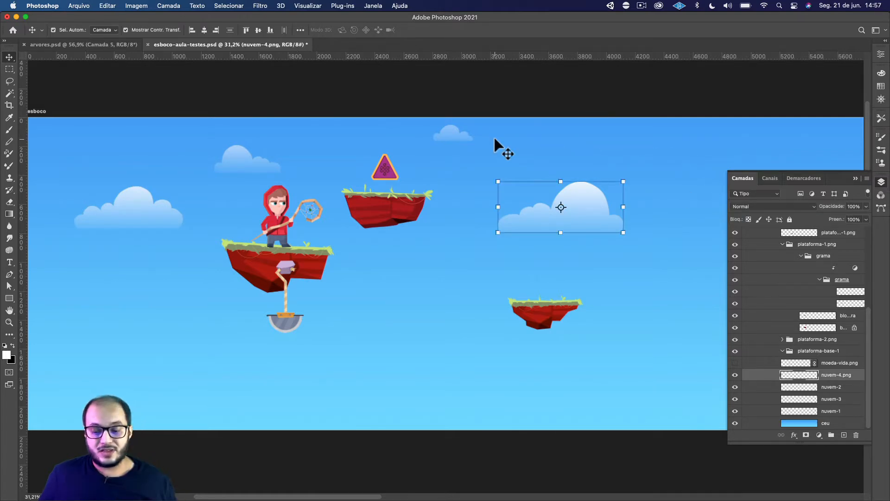
pyautogui.click(383, 97)
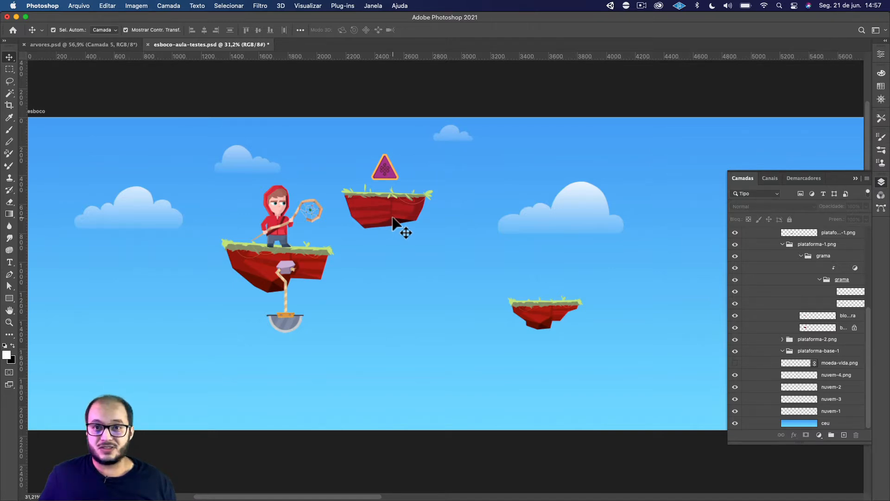
pyautogui.scroll(-2, 403, 219)
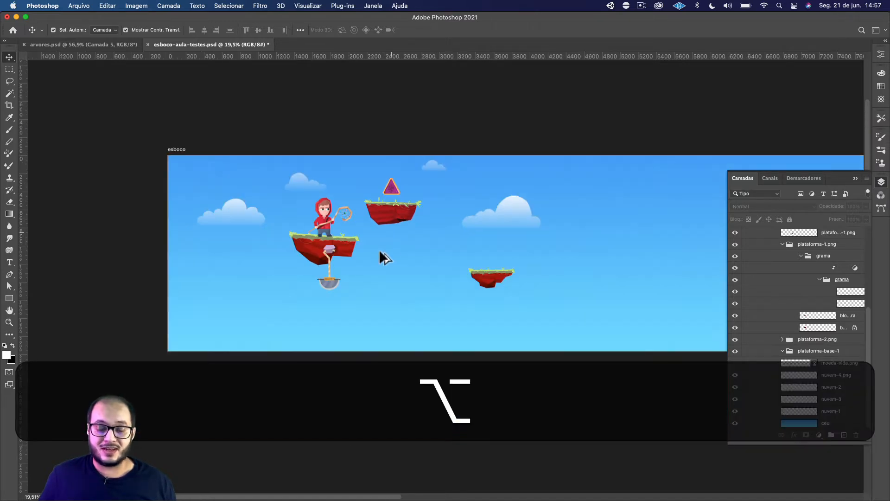
pyautogui.scroll(2, 385, 250)
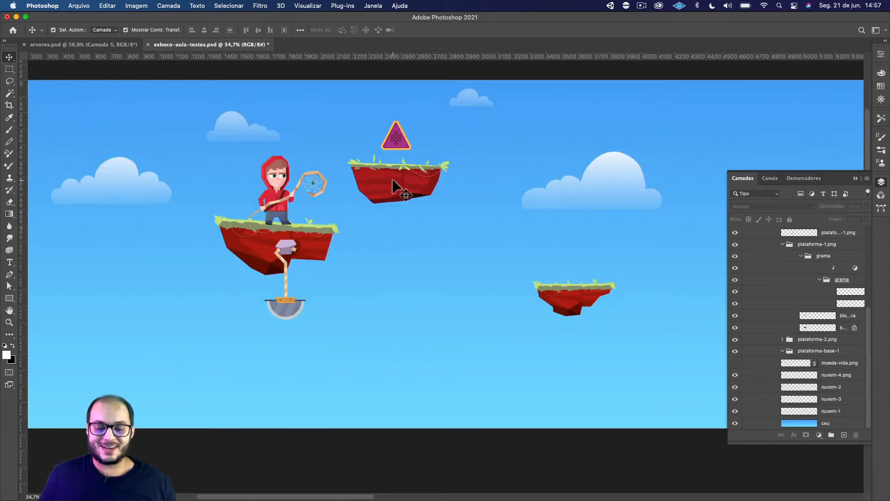
pyautogui.press('space')
pyautogui.moveTo(361, 255)
pyautogui.mouseDown()
pyautogui.moveTo(369, 247)
pyautogui.moveTo(354, 247)
pyautogui.mouseUp()
pyautogui.scroll(-3, 379, 265)
pyautogui.scroll(2, 379, 265)
pyautogui.press('space')
# Make the esbocos sketch group visible over the level artwork.
pyautogui.scroll(5, 771, 262)
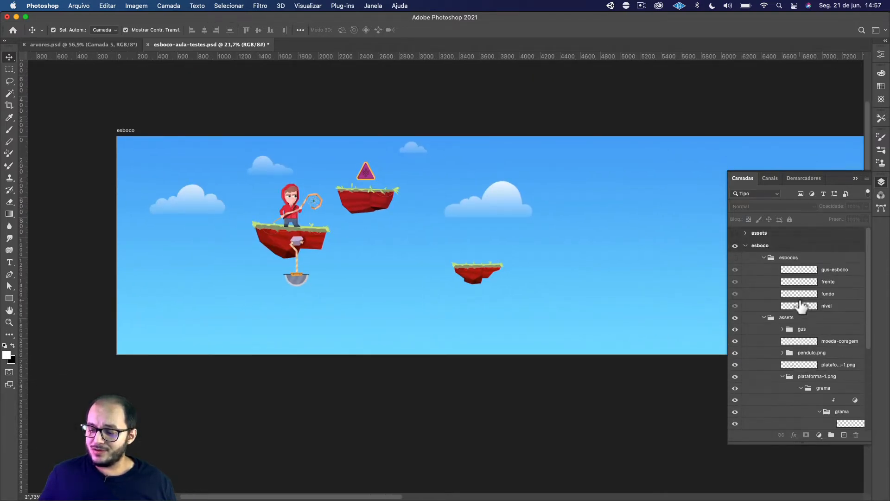
pyautogui.scroll(2, 700, 233)
pyautogui.click(735, 257)
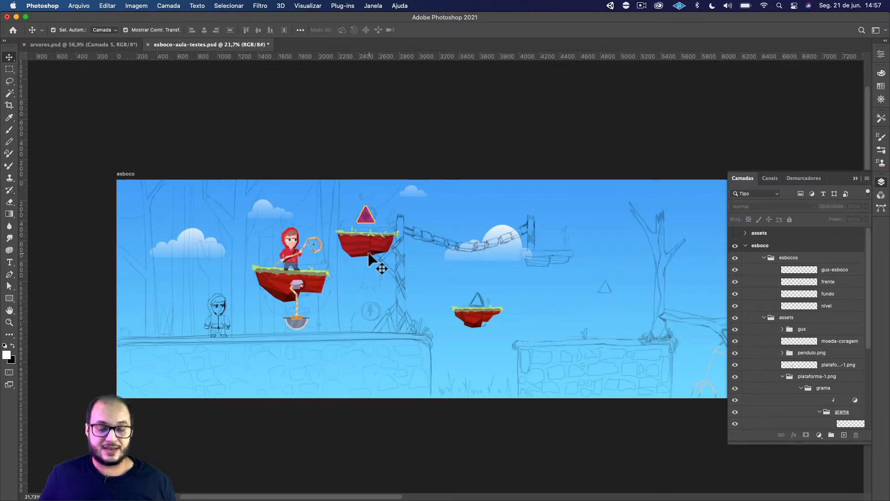
pyautogui.press('alt')
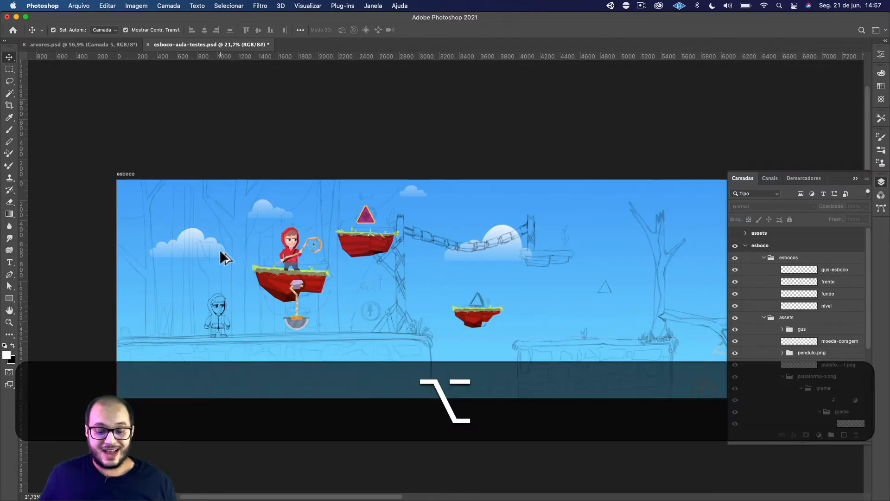
pyautogui.scroll(5, 220, 254)
pyautogui.press('space')
pyautogui.moveTo(234, 244); pyautogui.dragTo(223, 224)
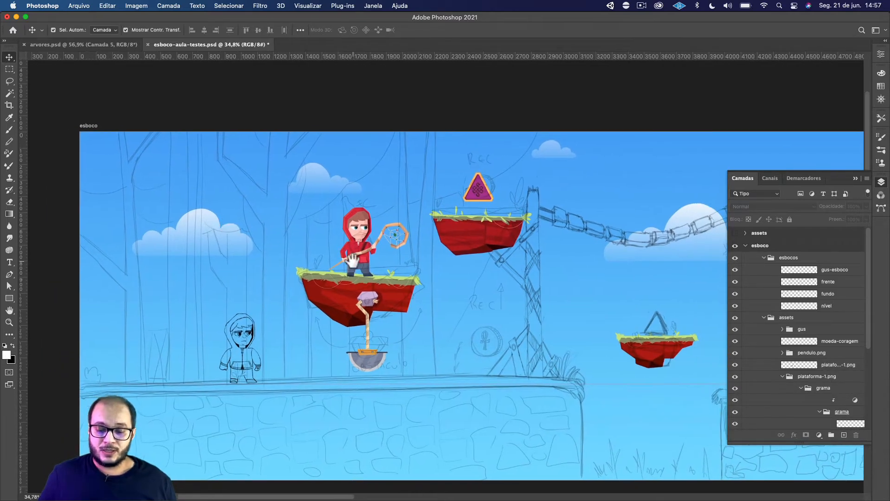
# Examine how the character, pendulum and floating platforms line up with the sketch, from the level's start to the hanging bridge.
pyautogui.press('space')
pyautogui.moveTo(387, 268); pyautogui.dragTo(355, 271)
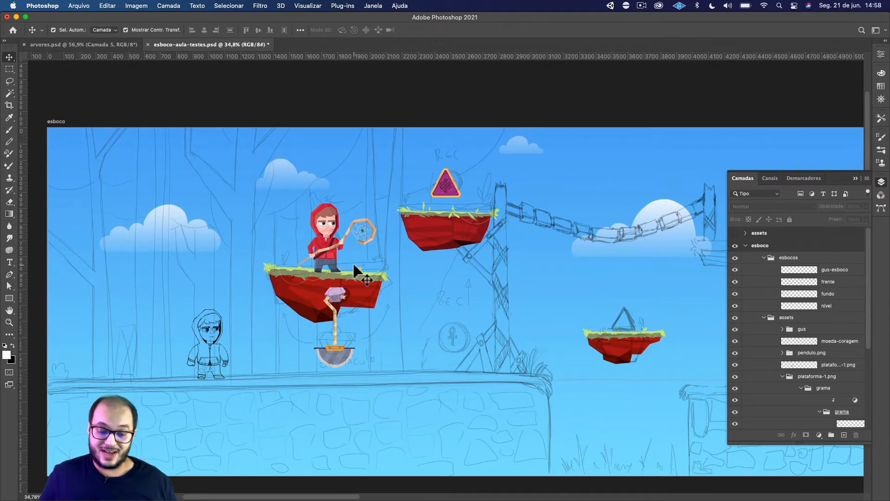
pyautogui.press('space')
pyautogui.moveTo(297, 244); pyautogui.dragTo(312, 240)
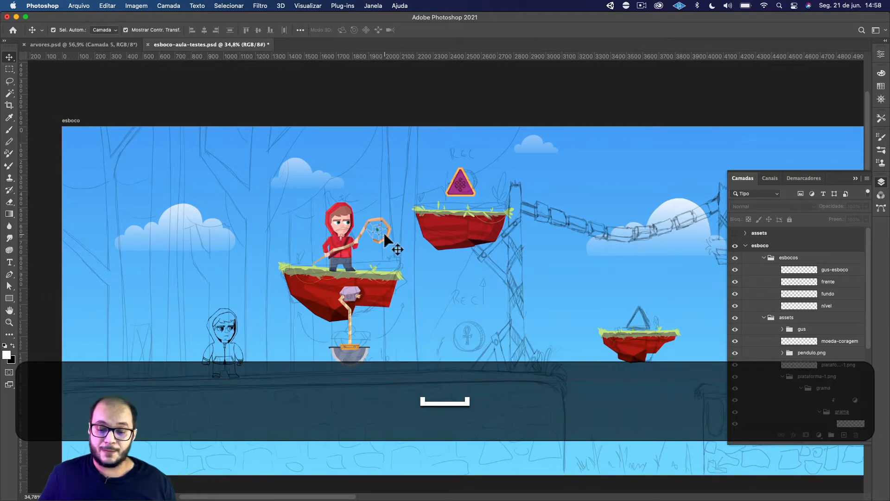
pyautogui.press('space')
pyautogui.moveTo(534, 233); pyautogui.dragTo(434, 221)
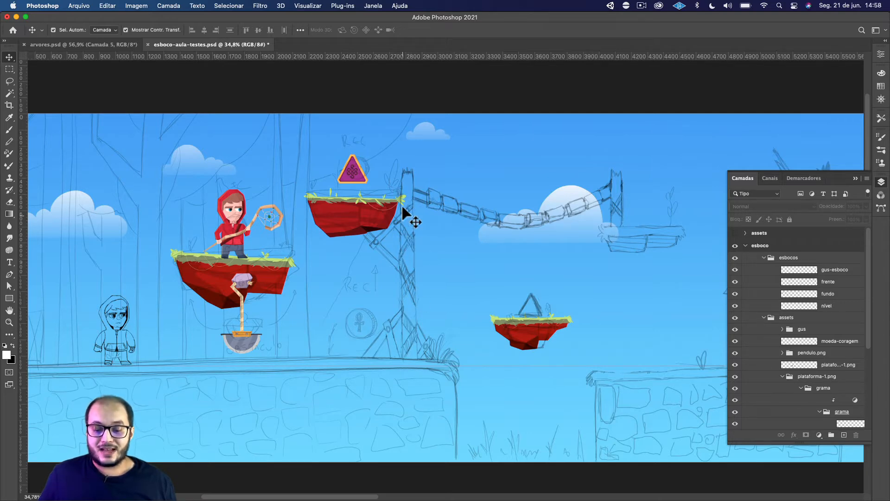
pyautogui.press('space')
pyautogui.moveTo(618, 218); pyautogui.dragTo(437, 214)
pyautogui.press('space')
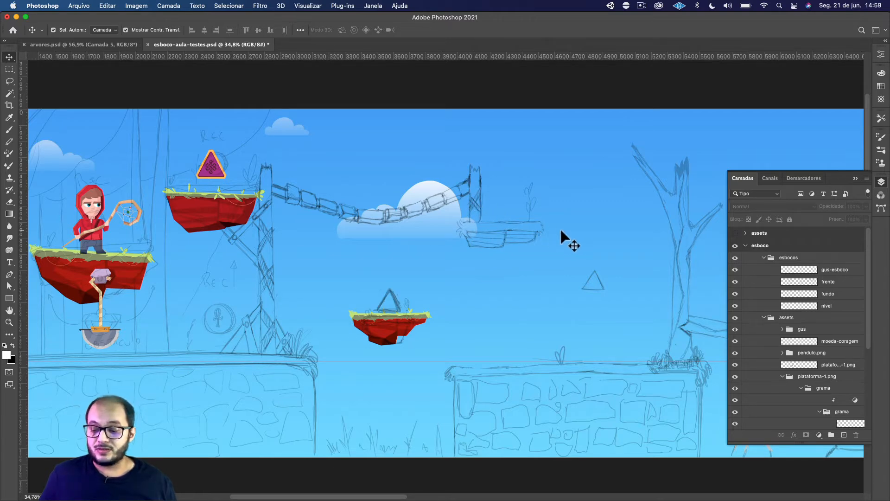
# Examine the sketched middle section of the level with the broken tree, stone ground block, rocks and triangular collectibles.
pyautogui.moveTo(595, 255); pyautogui.dragTo(408, 238)
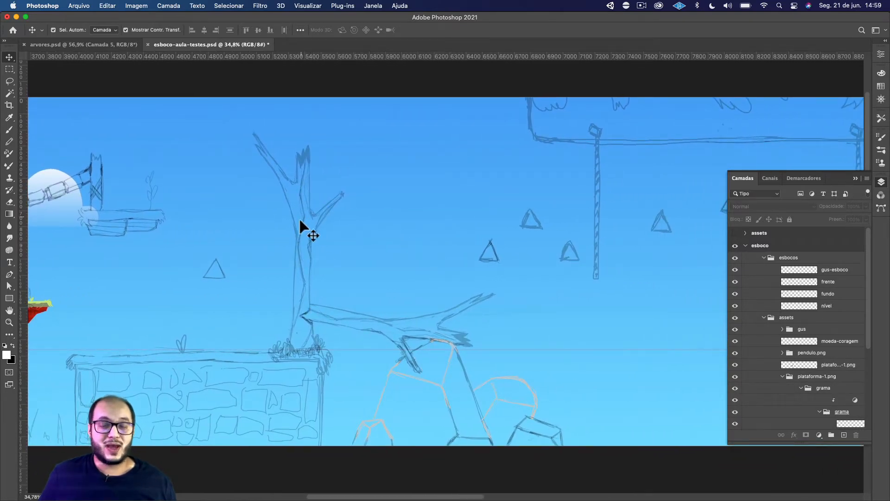
pyautogui.moveTo(307, 249); pyautogui.dragTo(312, 214)
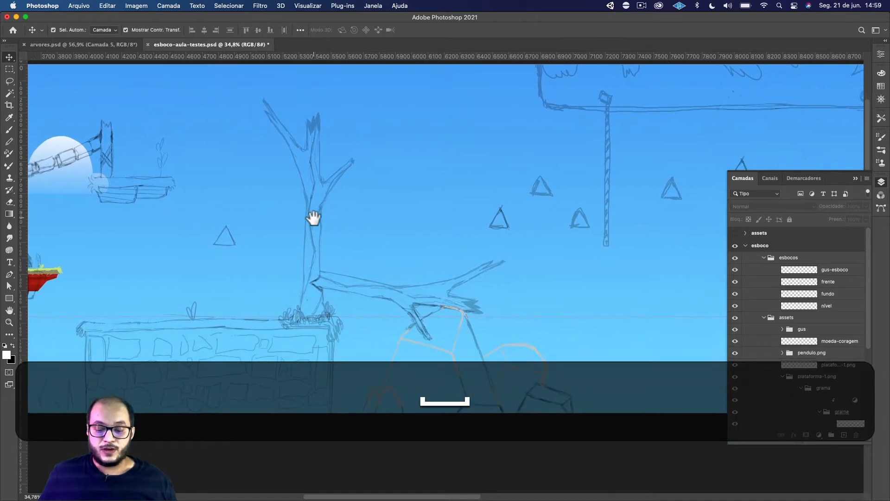
pyautogui.moveTo(445, 288); pyautogui.dragTo(390, 250)
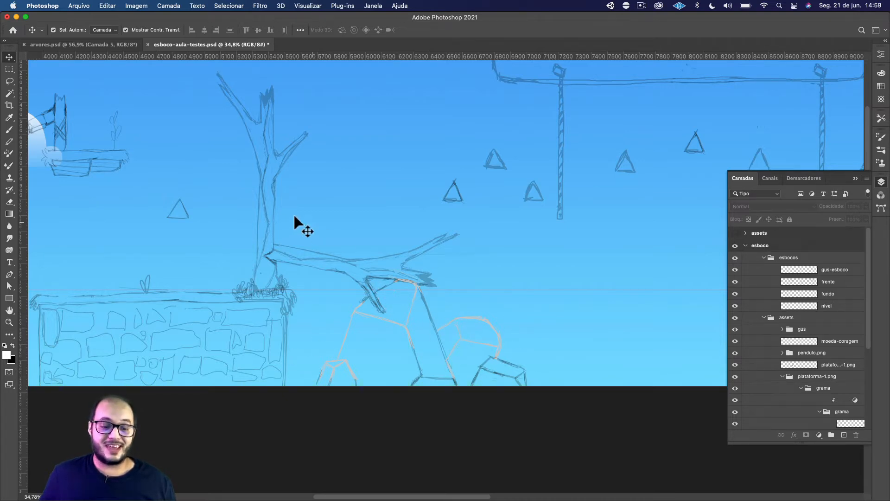
pyautogui.moveTo(238, 271); pyautogui.dragTo(361, 257)
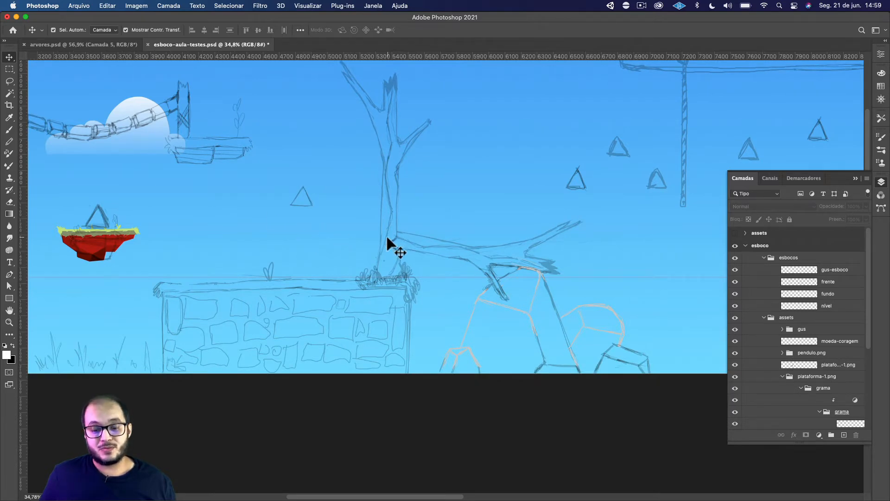
pyautogui.moveTo(425, 213); pyautogui.dragTo(363, 236)
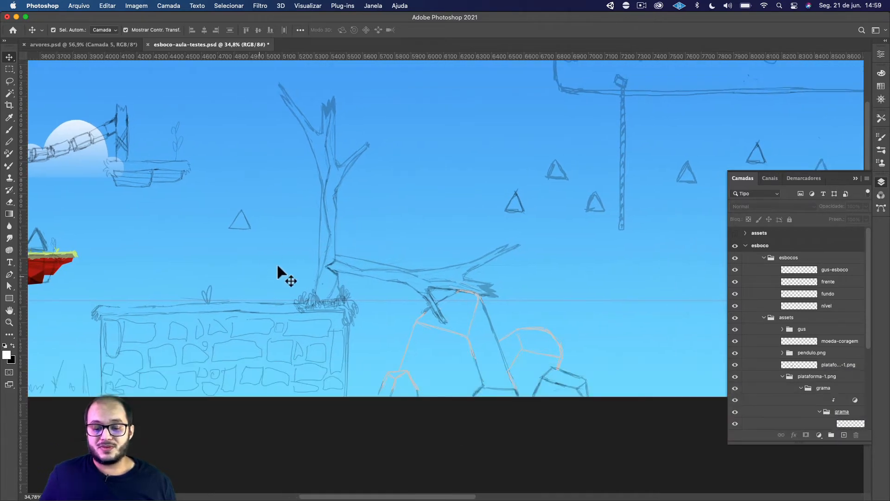
pyautogui.hscroll(-2, 622, 192)
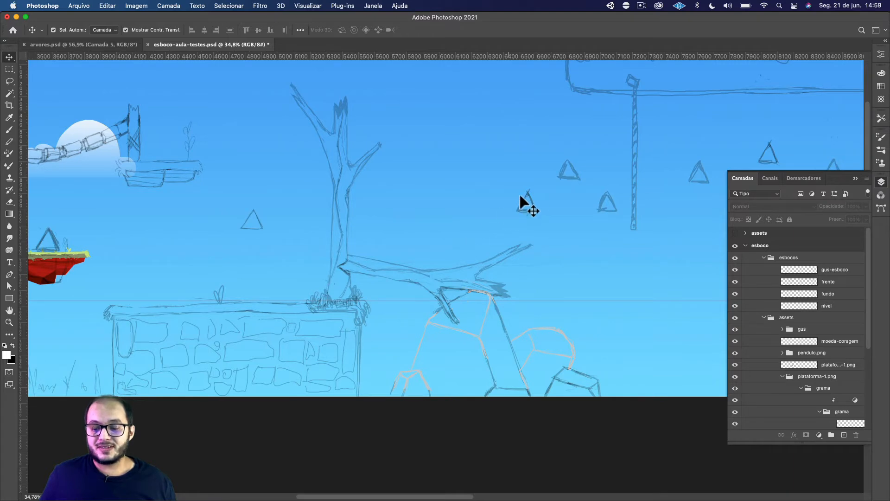
pyautogui.moveTo(622, 203); pyautogui.dragTo(567, 195)
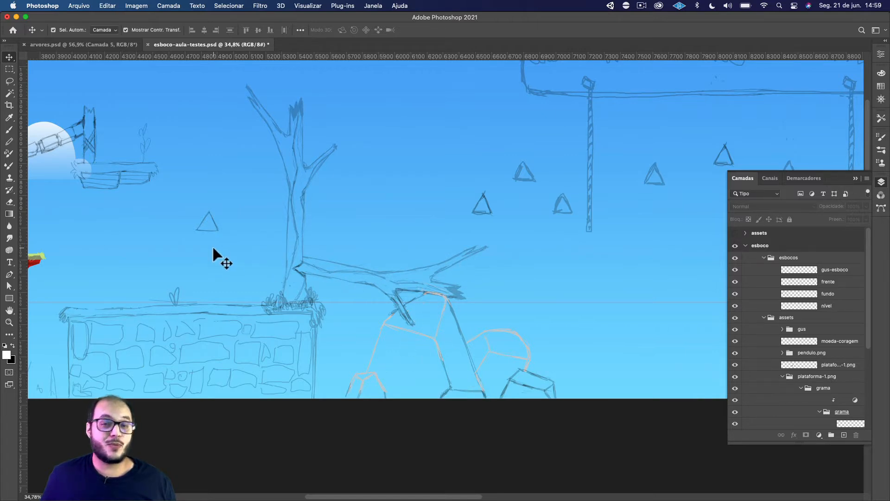
pyautogui.scroll(-1, 226, 242)
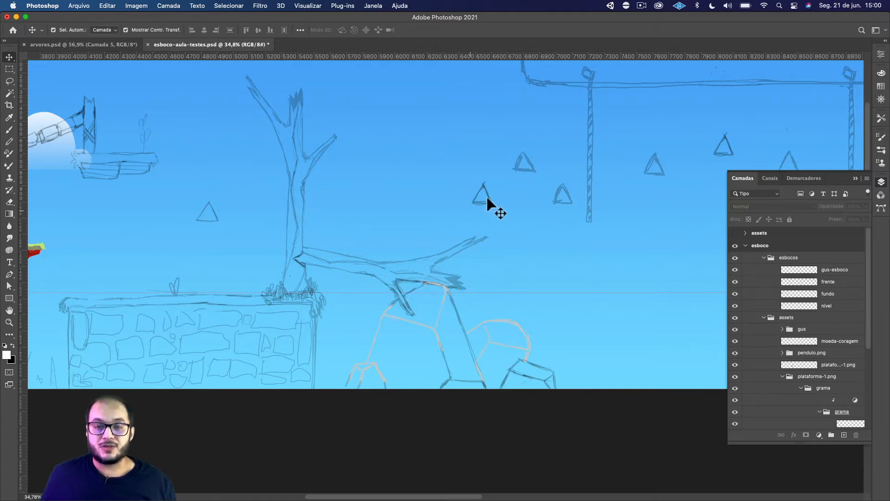
# Follow the sketch to the end of the level and examine the hanging ropes, pulley mechanism and final floating platform.
pyautogui.press('space')
pyautogui.moveTo(488, 195); pyautogui.dragTo(310, 189)
pyautogui.moveTo(529, 185); pyautogui.dragTo(169, 247)
pyautogui.moveTo(381, 204); pyautogui.dragTo(321, 196)
pyautogui.press('space')
pyautogui.moveTo(415, 183); pyautogui.dragTo(293, 179)
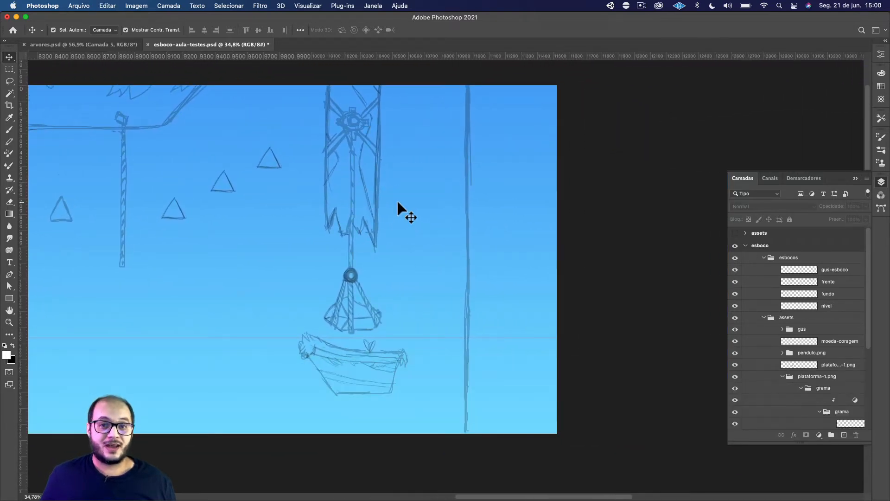
pyautogui.press('space')
pyautogui.moveTo(397, 204); pyautogui.dragTo(406, 199)
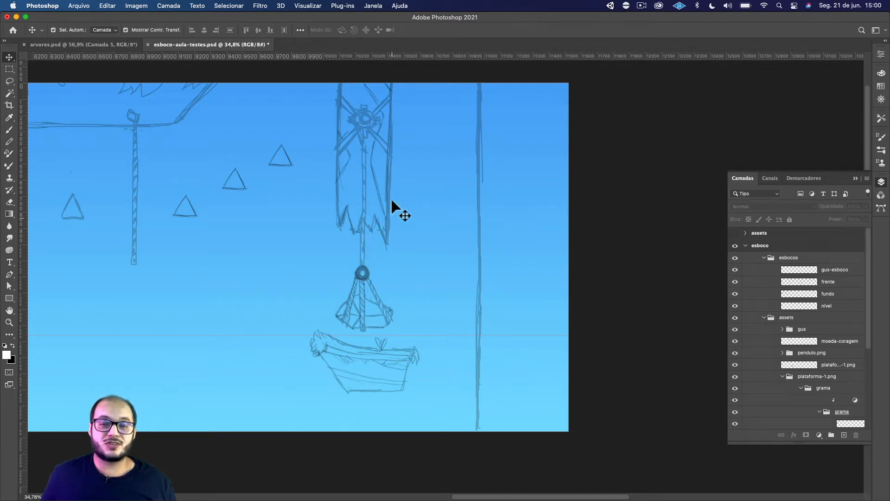
pyautogui.hscroll(1, 344, 234)
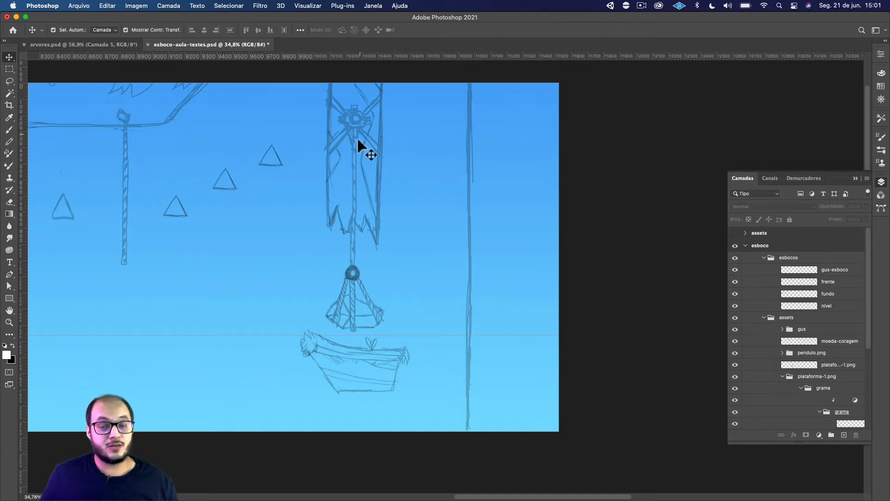
# Review the whole level sketch back to its start and hide the esbocos group.
pyautogui.press('alt')
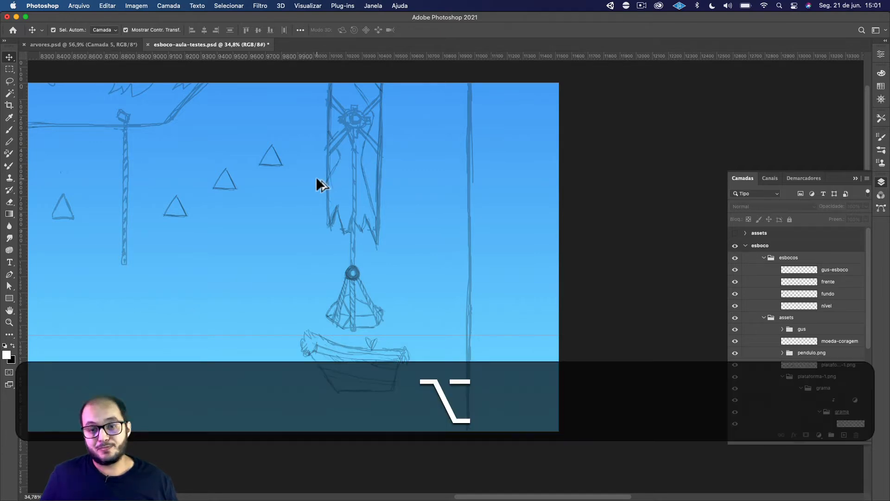
pyautogui.scroll(-3, 317, 179)
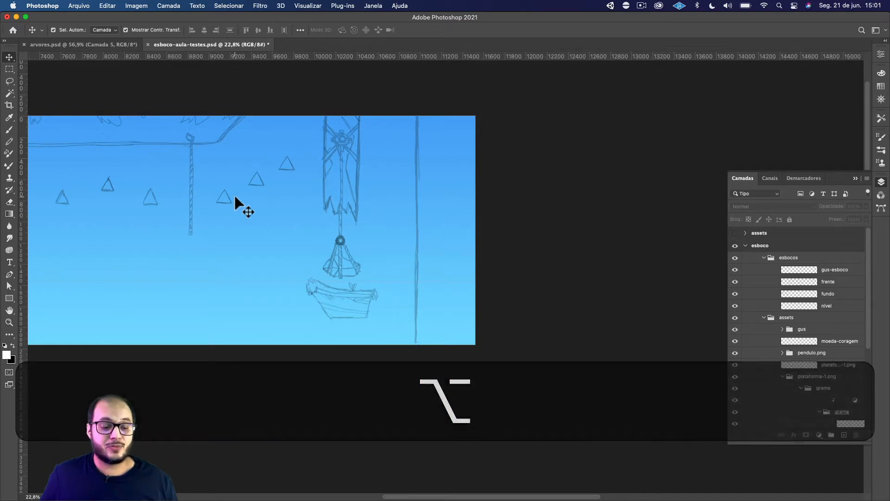
pyautogui.press('space')
pyautogui.moveTo(138, 187); pyautogui.dragTo(377, 173)
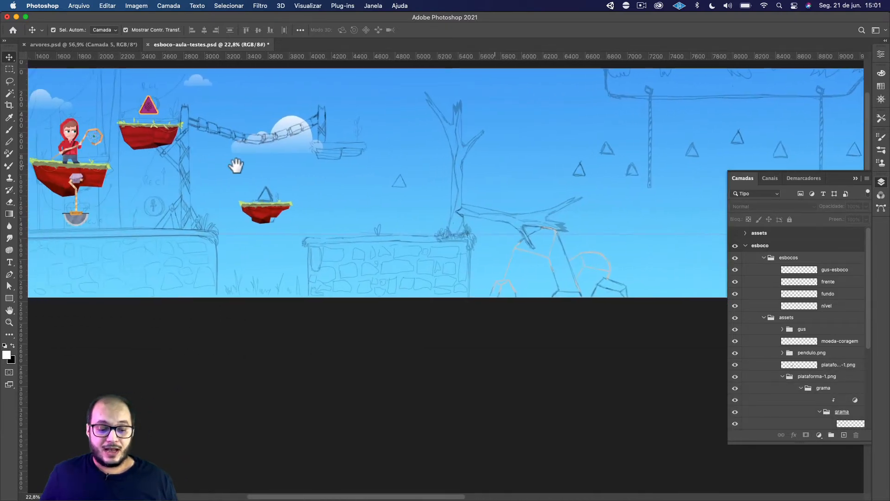
pyautogui.moveTo(217, 166); pyautogui.dragTo(388, 170)
pyautogui.press('space')
pyautogui.moveTo(288, 163); pyautogui.dragTo(333, 173)
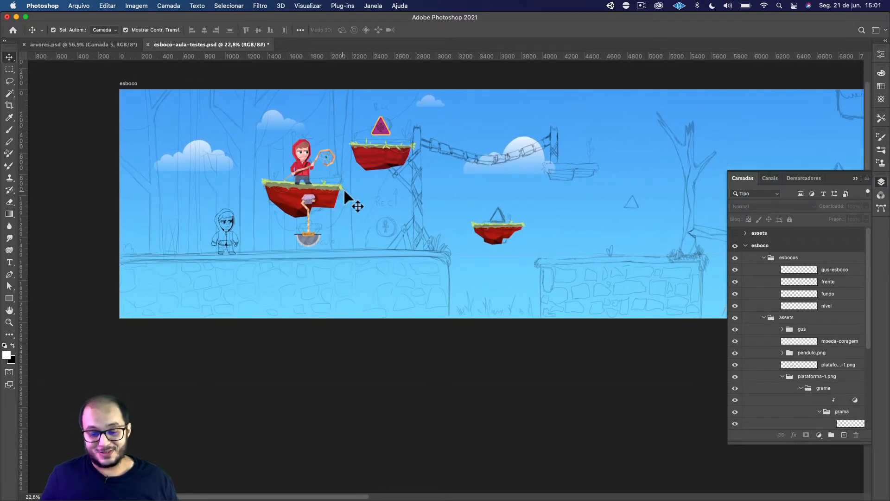
pyautogui.click(735, 258)
# Hide the character, coin, pendulum and platform artwork in the assets group, keeping the plataforma-1.png and grama groups themselves switched on.
pyautogui.scroll(-1, 749, 323)
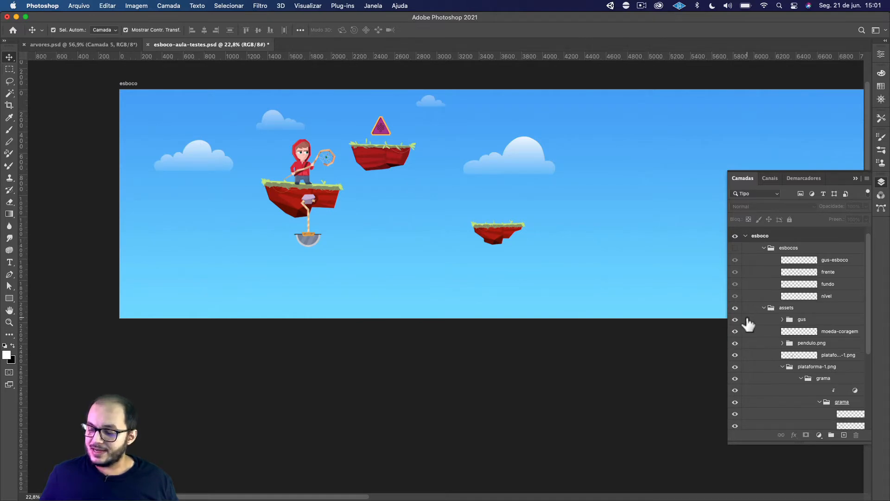
pyautogui.scroll(-2, 737, 322)
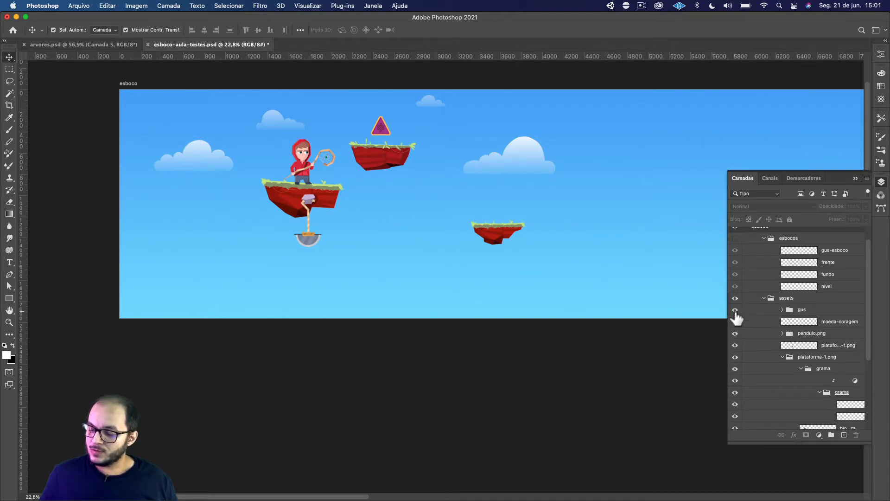
pyautogui.scroll(-1, 750, 310)
pyautogui.moveTo(735, 284); pyautogui.dragTo(742, 421)
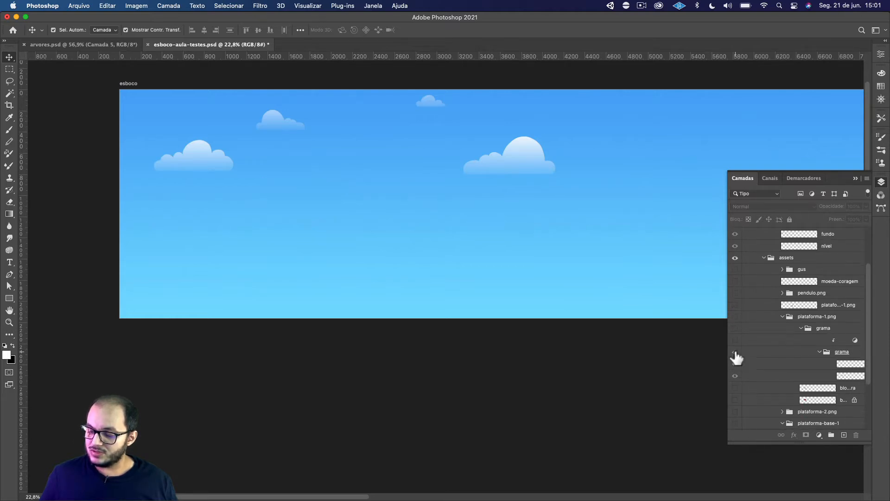
pyautogui.click(736, 317)
pyautogui.click(735, 317)
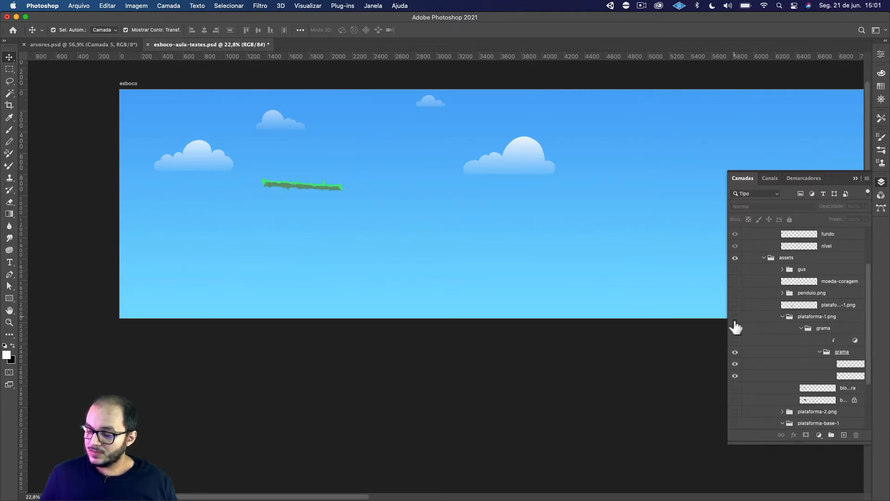
pyautogui.click(736, 330)
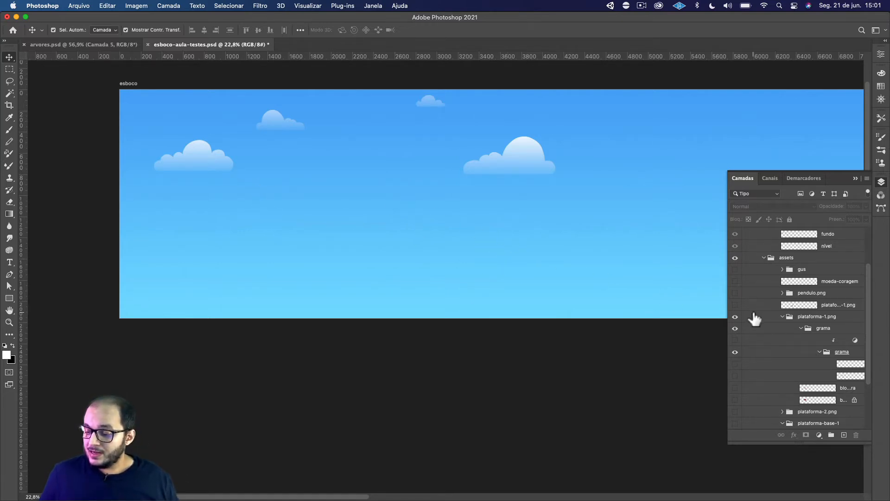
# Hide the cloud layers nuvem-4.png, nuvem-2, nuvem-3 and nuvem-1, leaving only the ceu sky layer, and save the document.
pyautogui.scroll(-6, 795, 354)
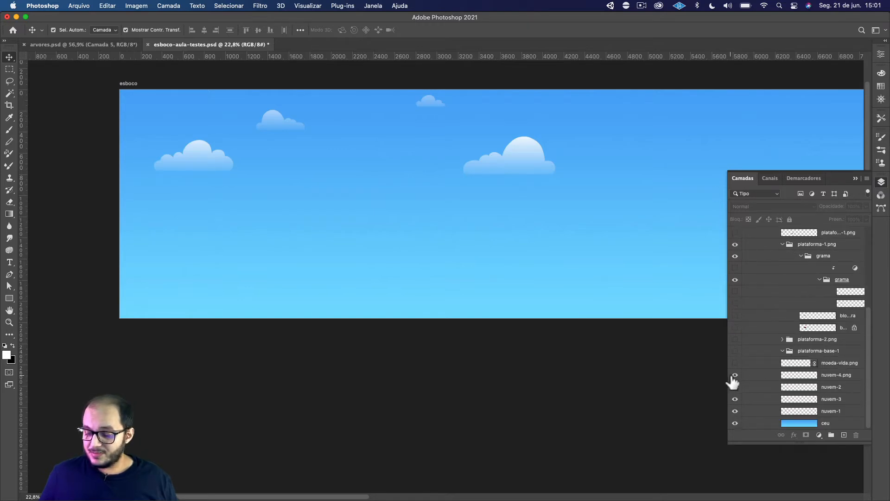
pyautogui.moveTo(733, 377); pyautogui.dragTo(738, 411)
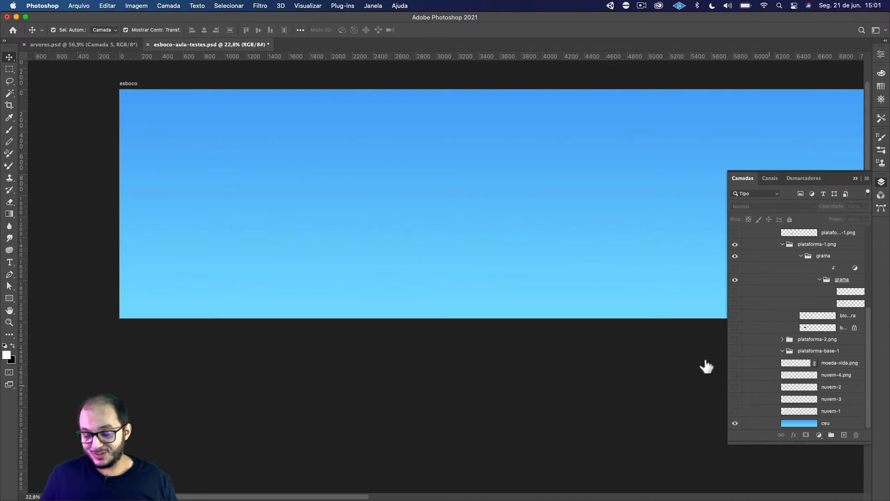
pyautogui.press('cmd+s')
pyautogui.moveTo(198, 189); pyautogui.dragTo(253, 240)
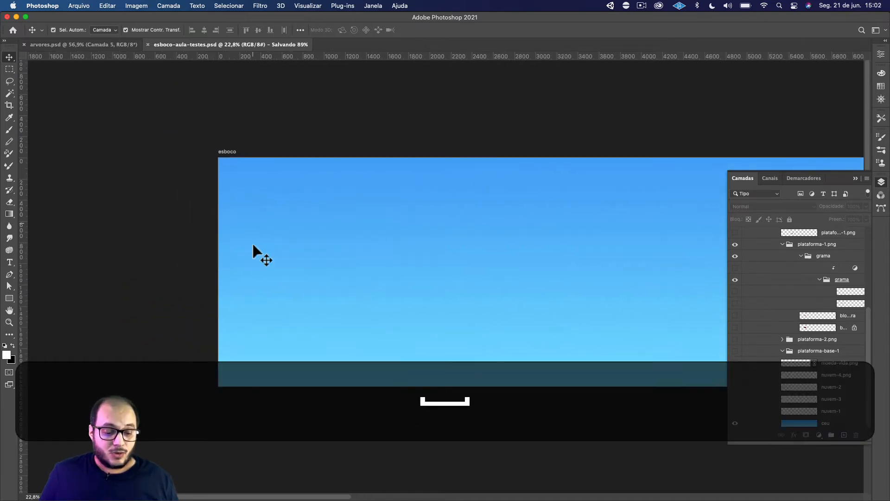
pyautogui.scroll(5, 269, 258)
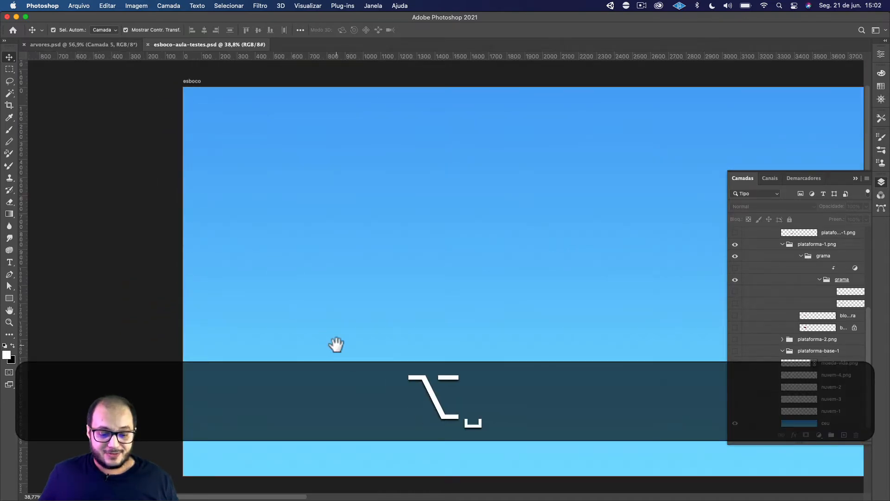
pyautogui.moveTo(336, 345); pyautogui.dragTo(325, 330)
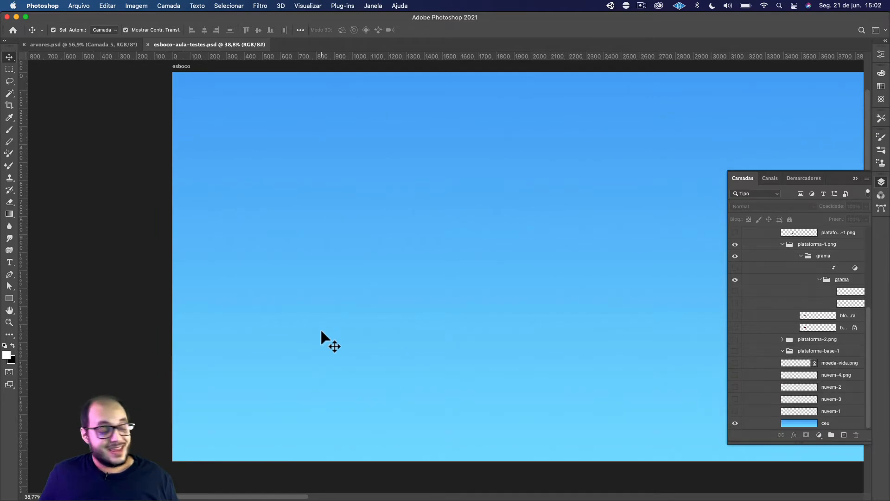
# Switch to the Brave browser and examine the image search results for sky sun clouds and game clouds.
pyautogui.press('super+Tab')
pyautogui.press('super+Tab')
pyautogui.press('super+Tab')
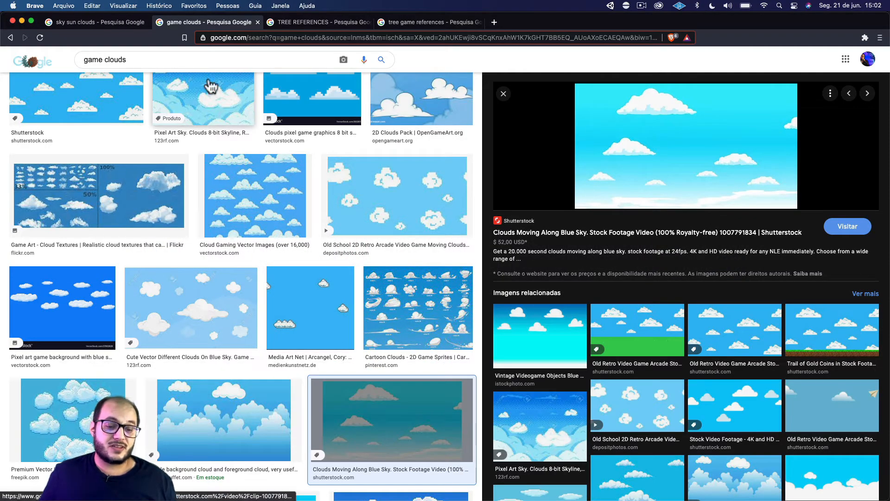
pyautogui.click(101, 21)
pyautogui.click(188, 22)
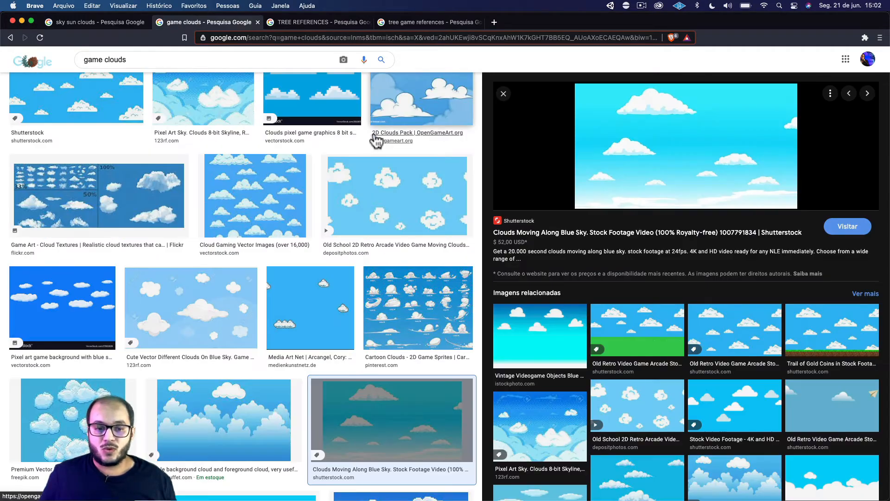
# Examine the TREE REFERENCES images, enlarging the Approved Tree List picture, and view the tree game references results.
pyautogui.click(320, 22)
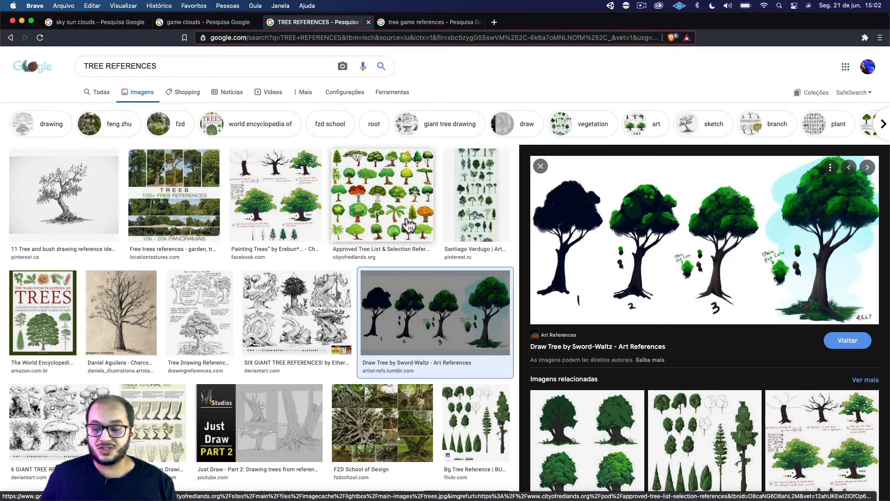
pyautogui.click(383, 227)
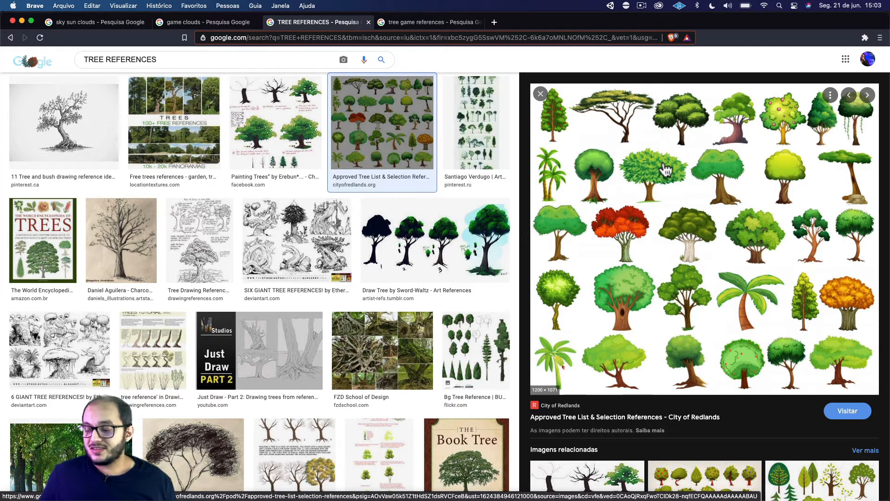
pyautogui.scroll(-3, 666, 169)
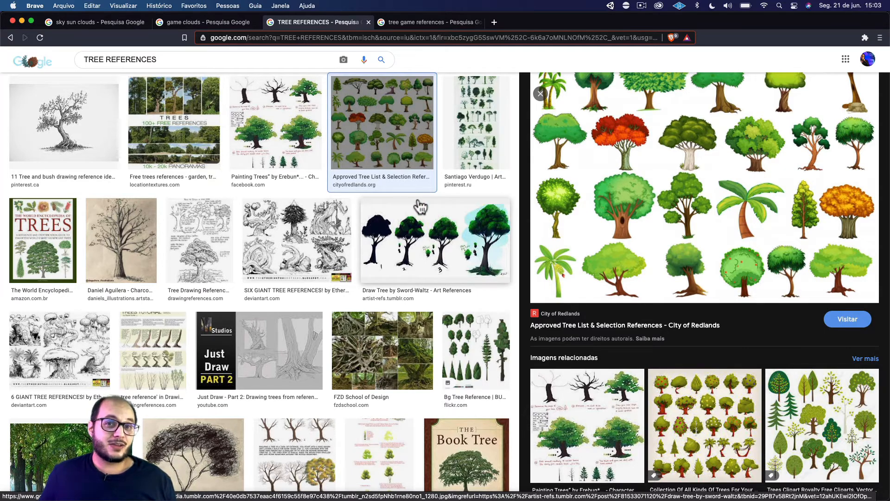
pyautogui.click(430, 23)
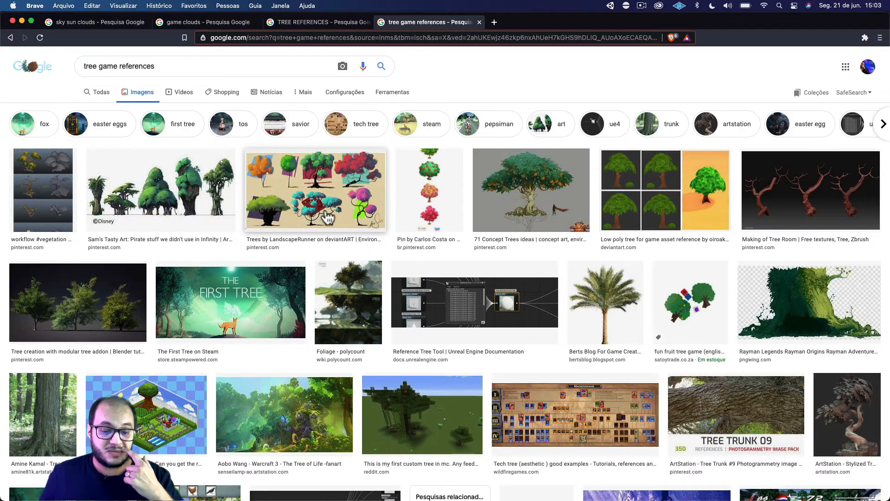
# In the TREE REFERENCES results, enlarge the tree-consult.org photo, open the related XR Scientists forest photo and copy that image.
pyautogui.click(313, 21)
pyautogui.scroll(-2, 292, 300)
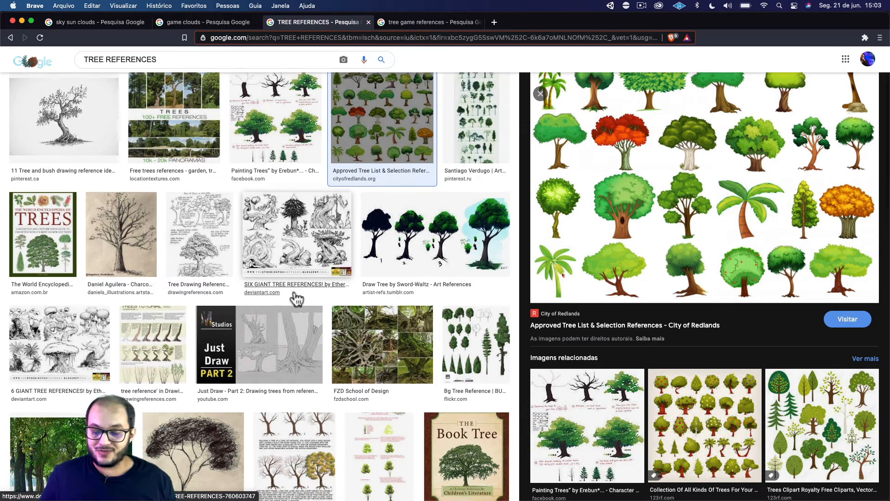
pyautogui.scroll(-2, 297, 299)
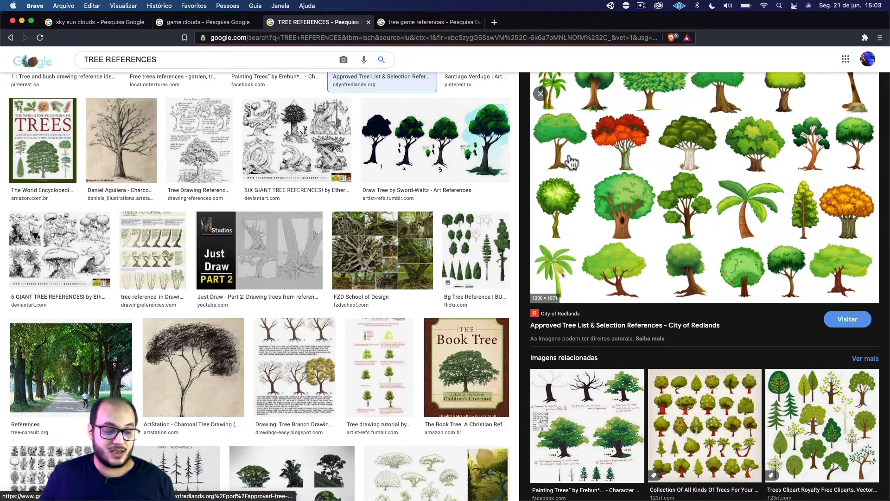
pyautogui.scroll(-1, 295, 264)
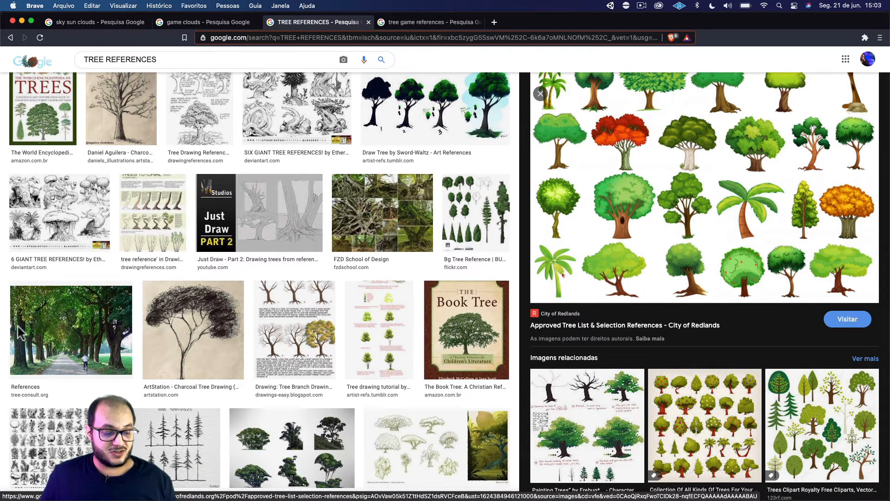
pyautogui.click(18, 327)
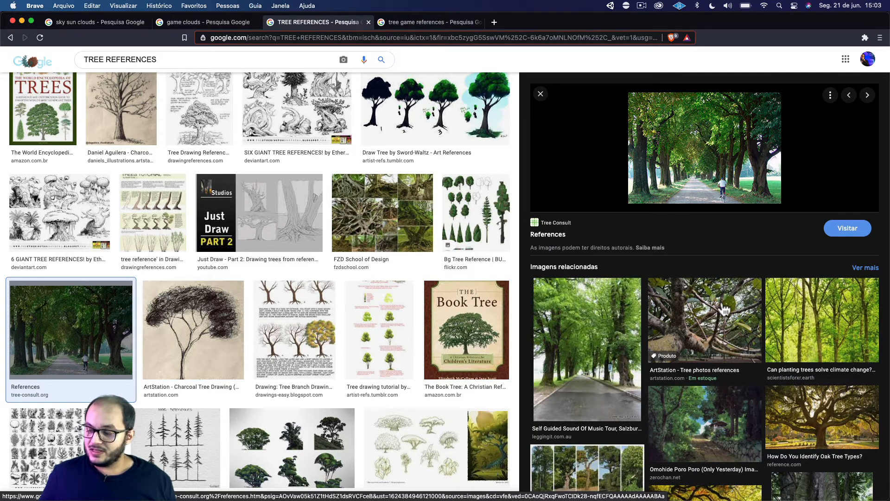
pyautogui.click(789, 299)
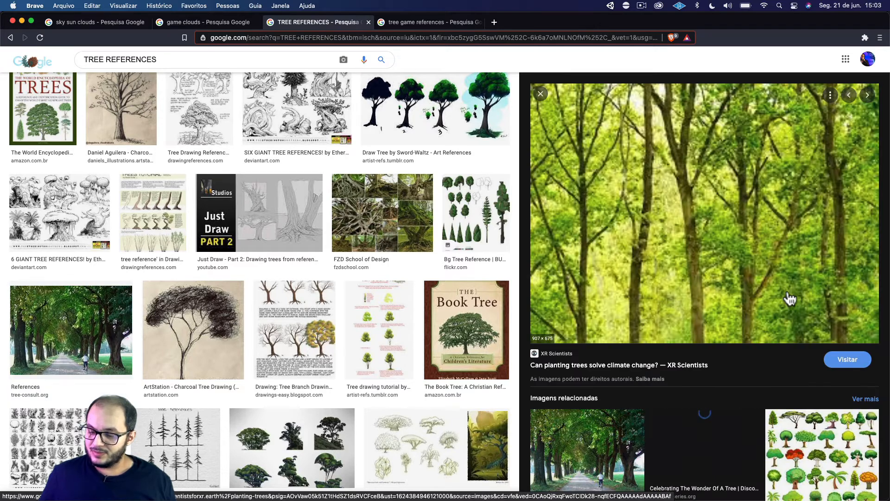
pyautogui.rightClick(630, 252)
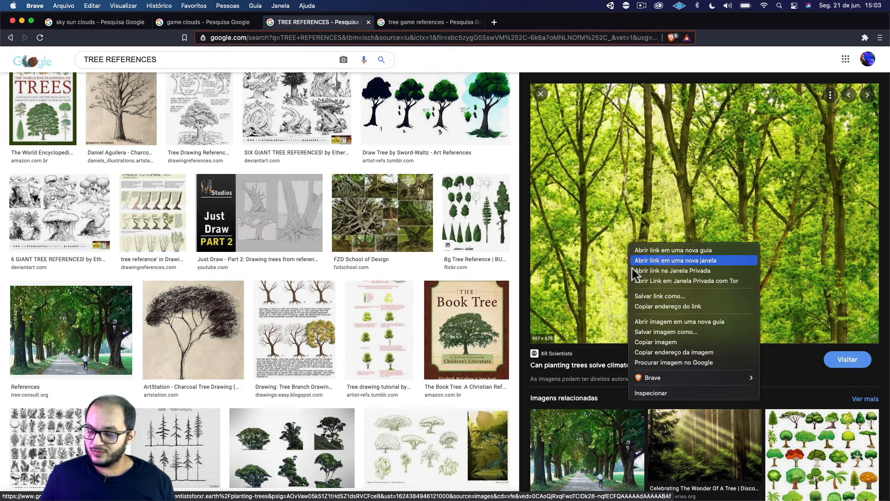
pyautogui.click(650, 340)
# Switch to Photoshop, paste the forest photo into esboco-aula-testes.psd and scale it from its centre to about 220%.
pyautogui.press('super+Tab')
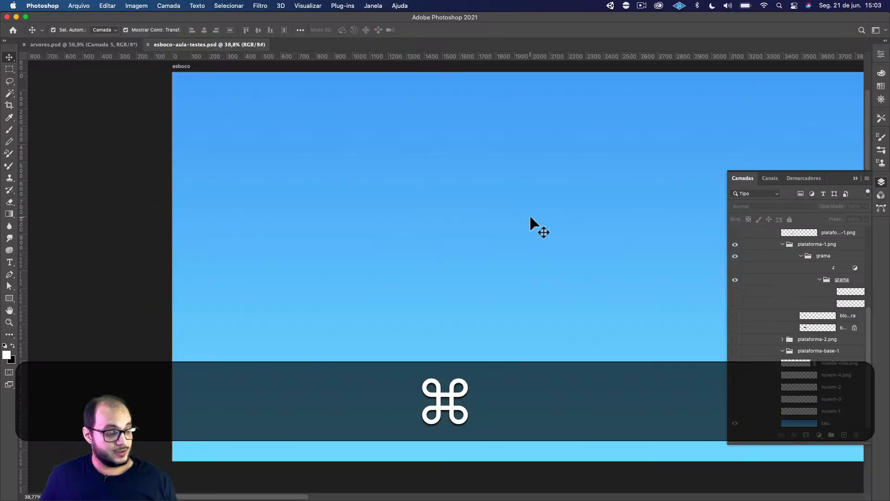
pyautogui.press('super+v')
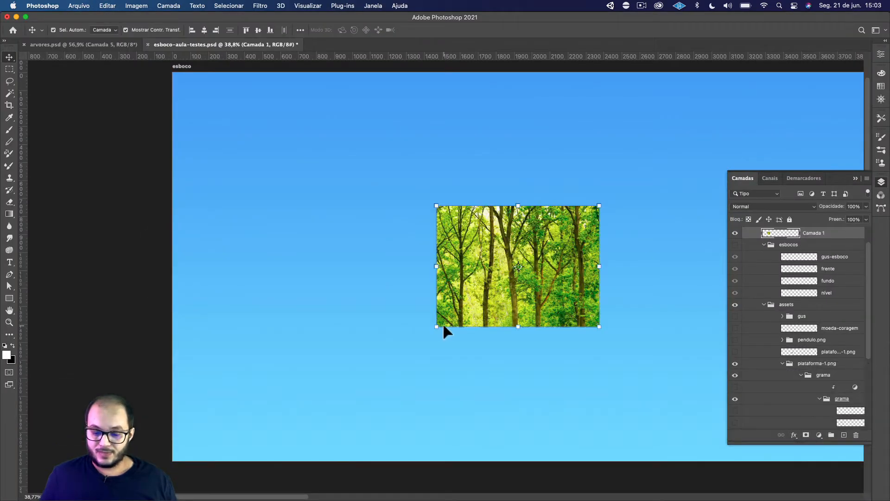
pyautogui.moveTo(433, 328); pyautogui.dragTo(349, 413)
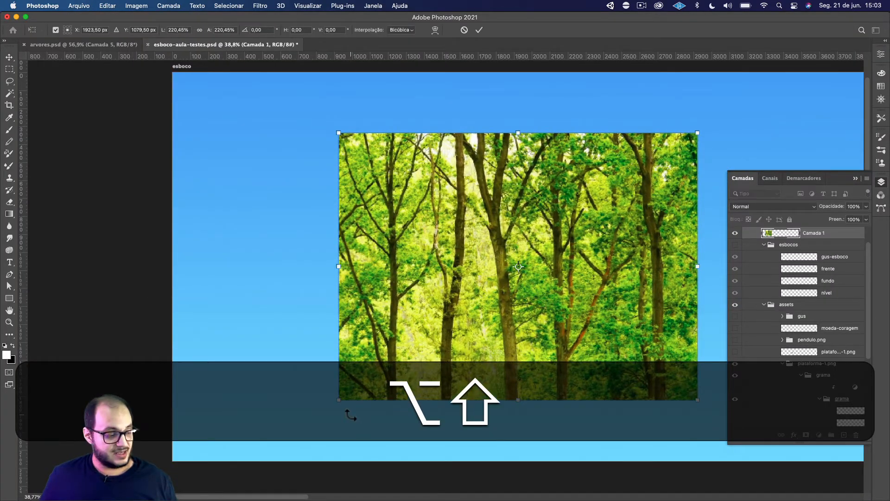
pyautogui.hotkey('alt', 'shift', 'b')
pyautogui.press('b')
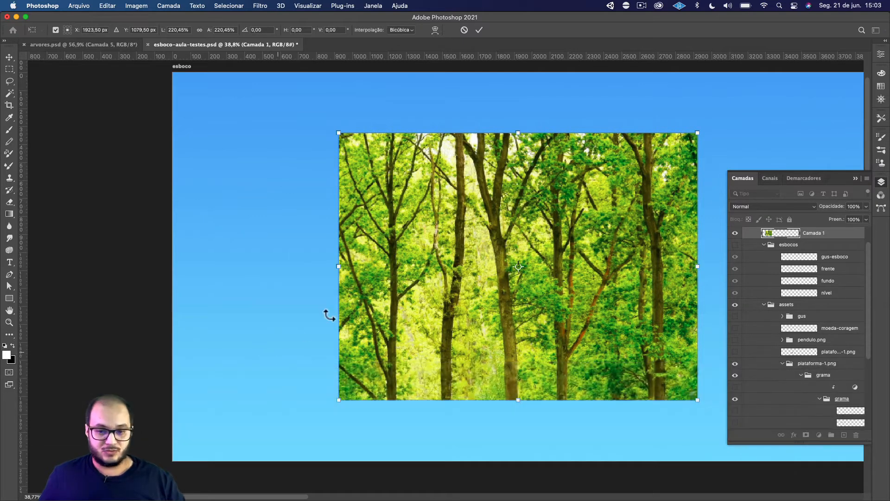
pyautogui.click(480, 31)
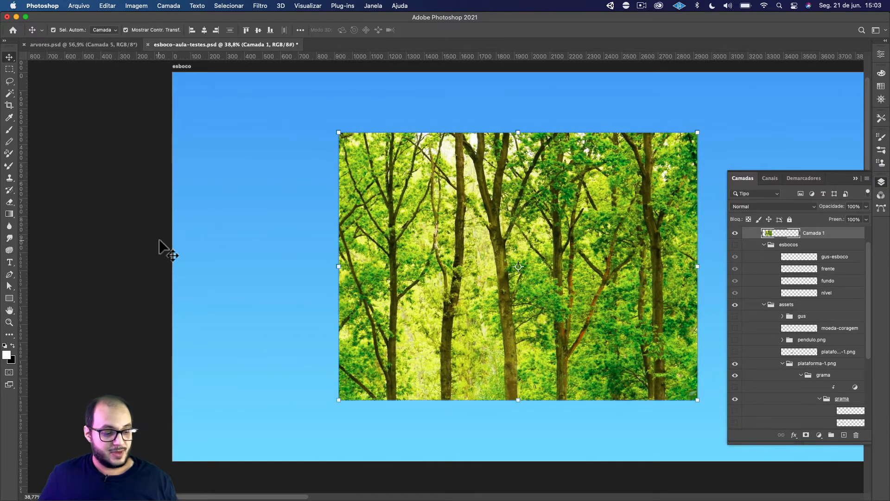
# Set the foreground colour to the red e93e3e.
pyautogui.click(6, 356)
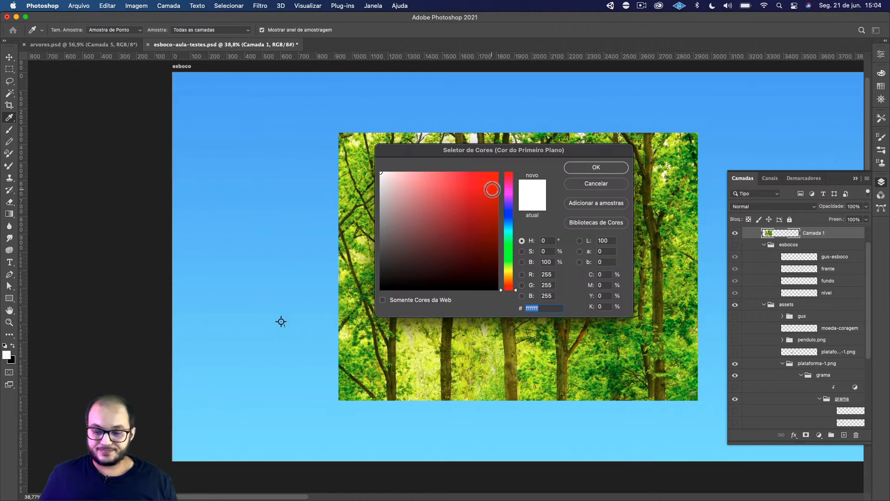
pyautogui.moveTo(492, 189); pyautogui.dragTo(467, 183)
pyautogui.click(595, 166)
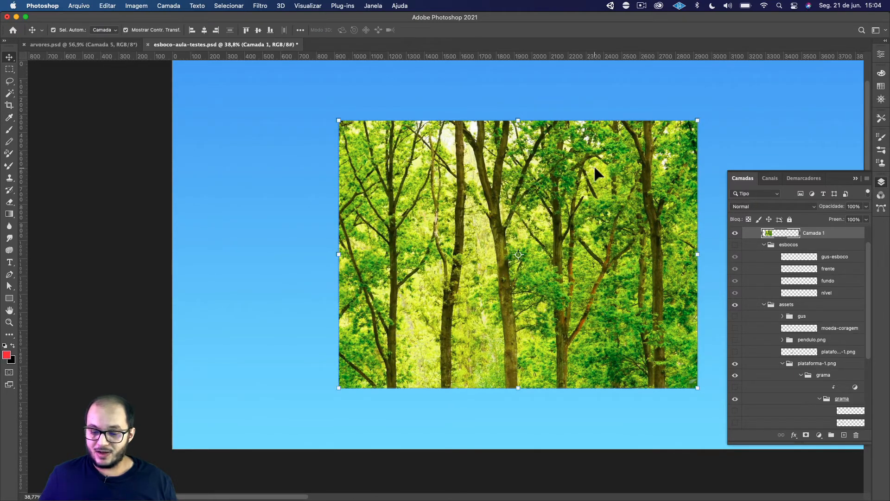
# Activate the Brush tool, set the foreground colour to violet, undo the test stroke on the trunk and enlarge the brush to 8.
pyautogui.press('b')
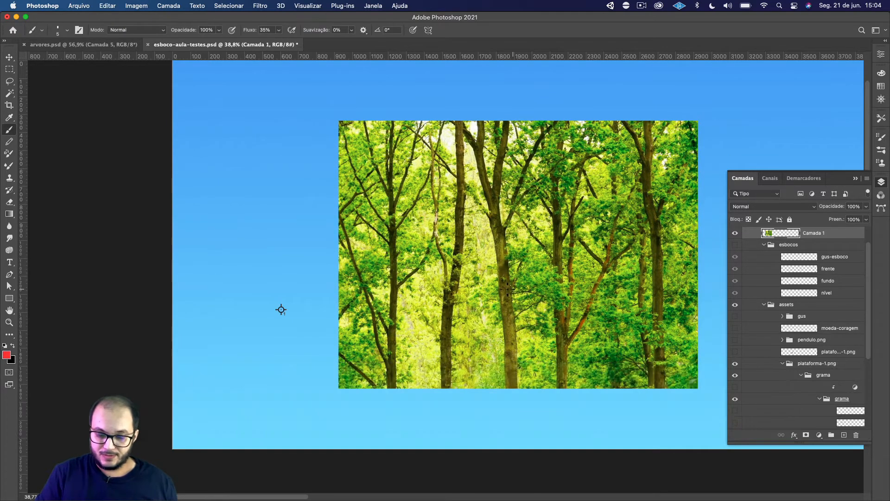
pyautogui.press('super+z')
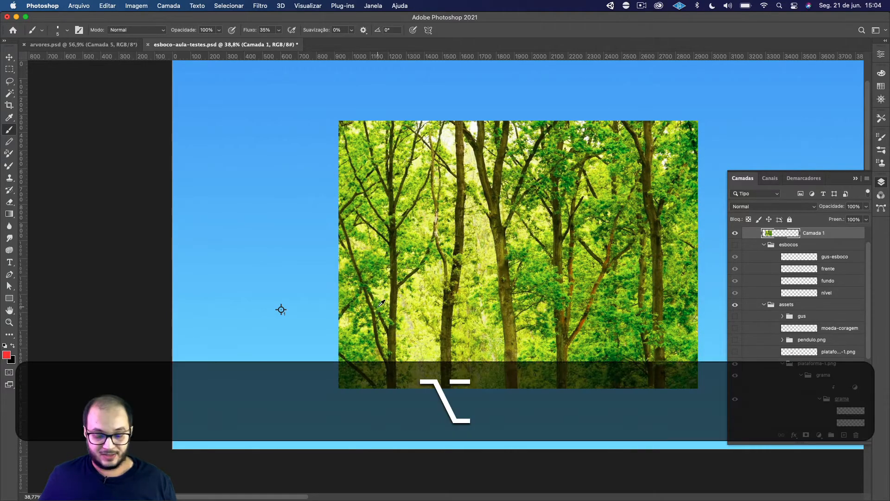
pyautogui.scroll(5, 382, 303)
pyautogui.scroll(-3, 381, 303)
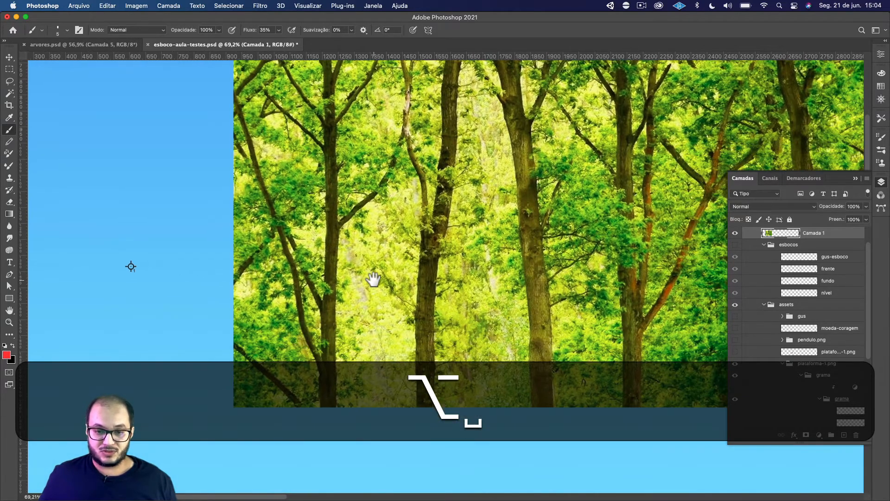
pyautogui.click(7, 355)
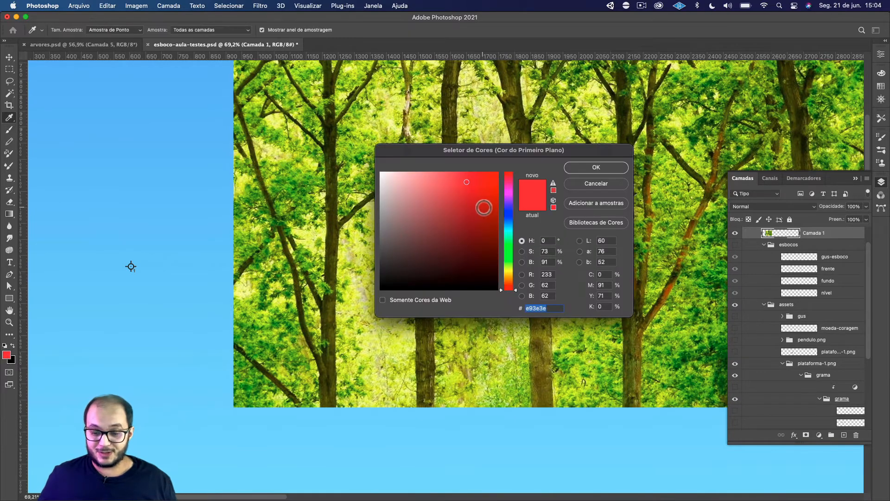
pyautogui.moveTo(518, 238); pyautogui.dragTo(510, 207)
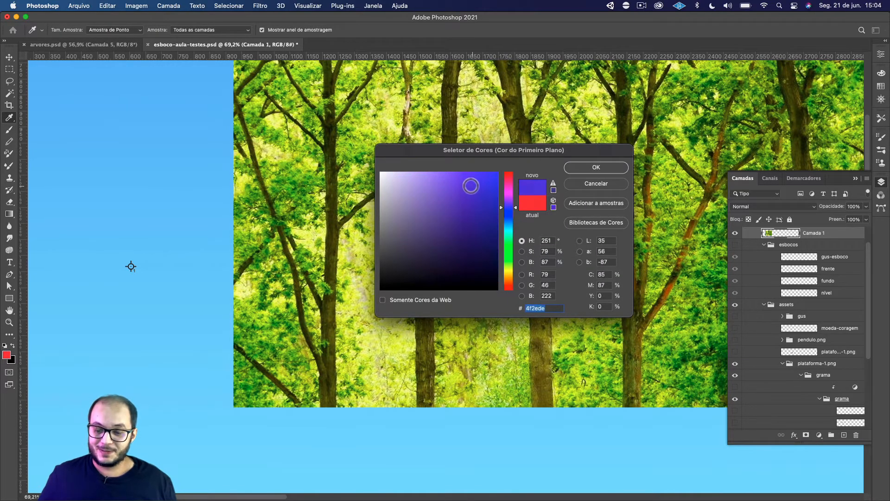
pyautogui.click(451, 183)
pyautogui.click(583, 167)
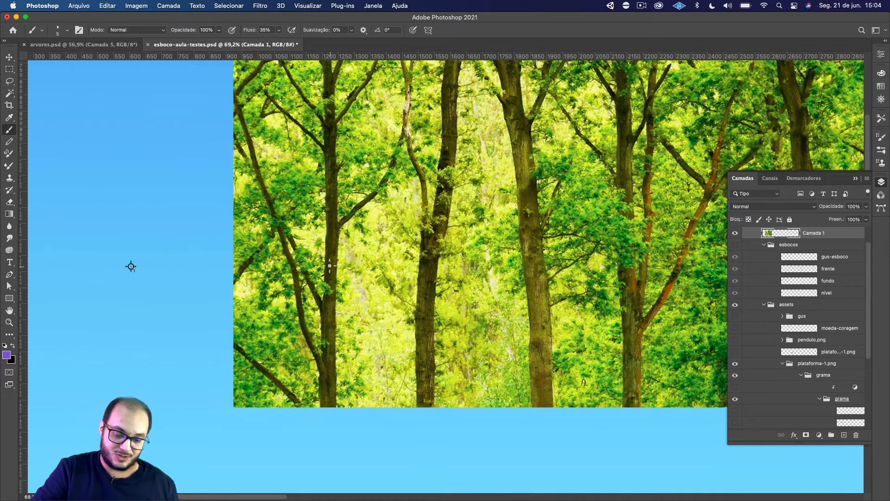
pyautogui.press('super+z')
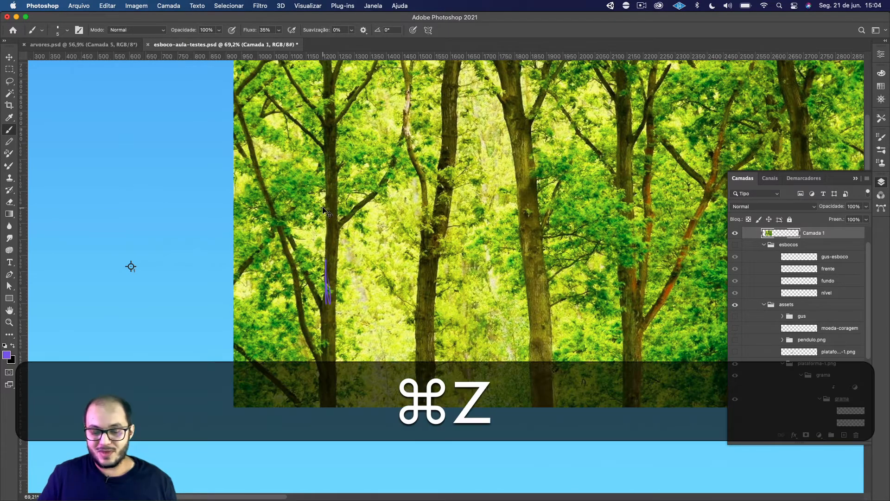
pyautogui.press(']')
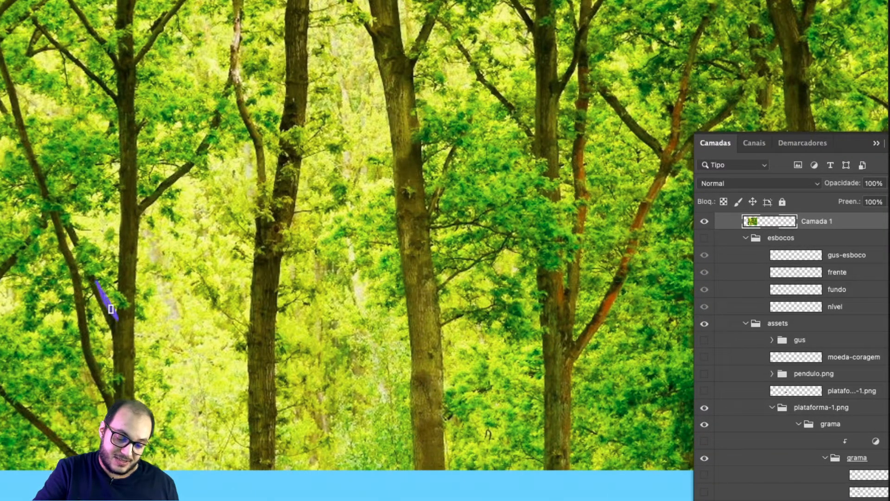
# Paint violet V-shaped marks at the branch forks along the leftmost large tree in the forest photo.
pyautogui.moveTo(111, 309); pyautogui.dragTo(120, 277)
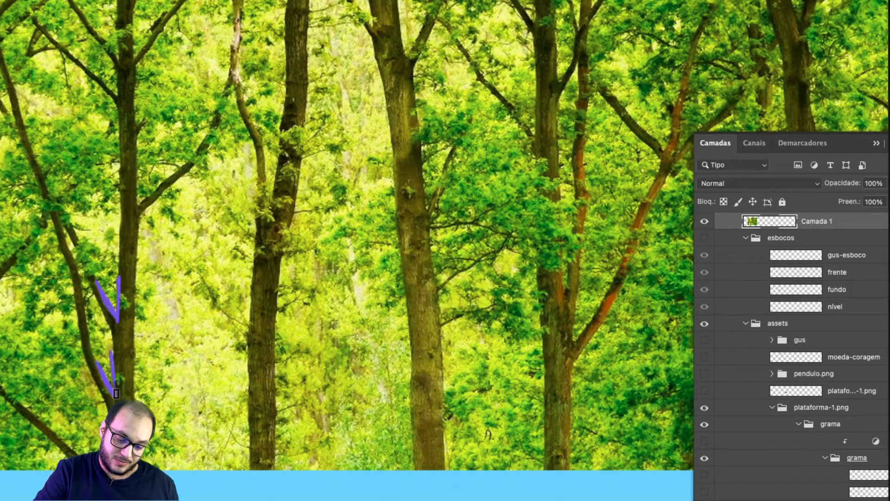
pyautogui.moveTo(136, 169)
pyautogui.mouseDown()
pyautogui.moveTo(138, 209)
pyautogui.moveTo(162, 175)
pyautogui.mouseUp()
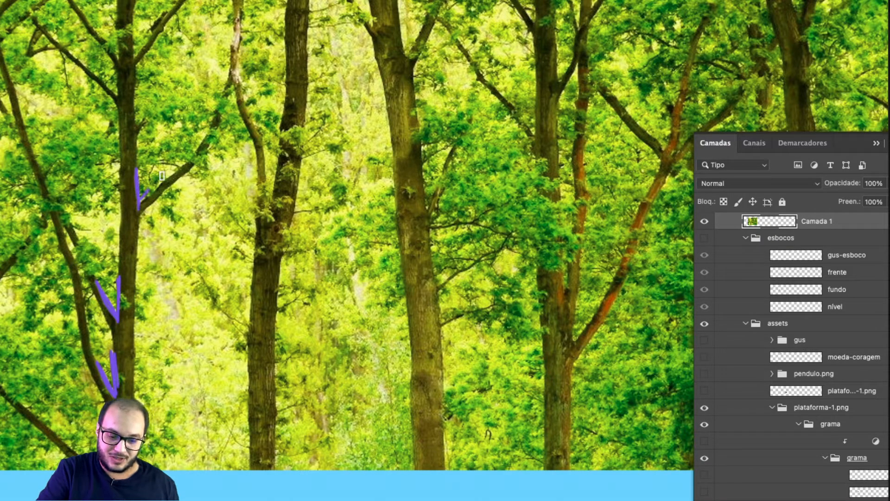
pyautogui.moveTo(130, 27)
pyautogui.mouseDown()
pyautogui.moveTo(134, 58)
pyautogui.moveTo(153, 30)
pyautogui.moveTo(122, 64)
pyautogui.moveTo(120, 29)
pyautogui.mouseUp()
pyautogui.moveTo(99, 78); pyautogui.dragTo(117, 98)
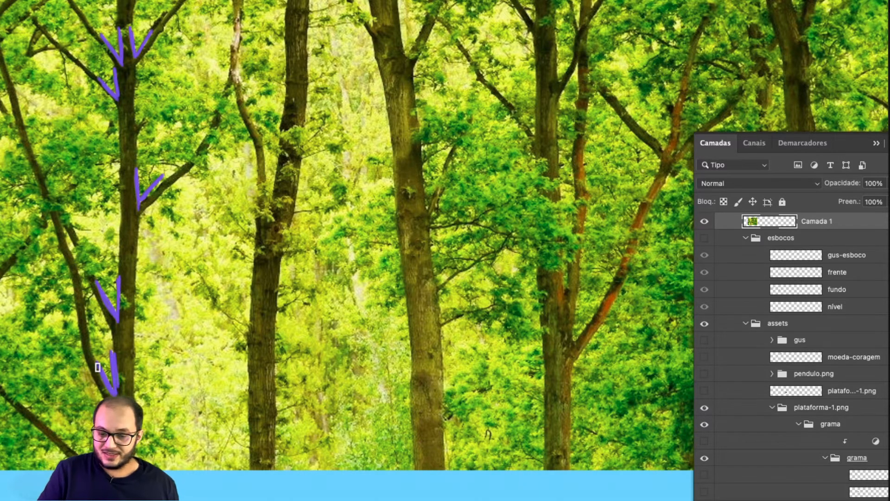
pyautogui.moveTo(269, 321); pyautogui.dragTo(233, 364)
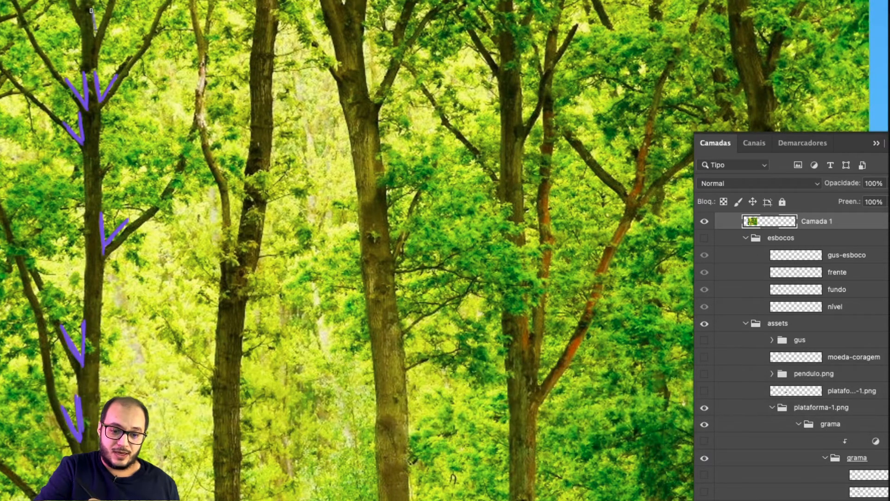
pyautogui.moveTo(92, 10); pyautogui.dragTo(95, 37)
pyautogui.moveTo(95, 37); pyautogui.dragTo(106, 6)
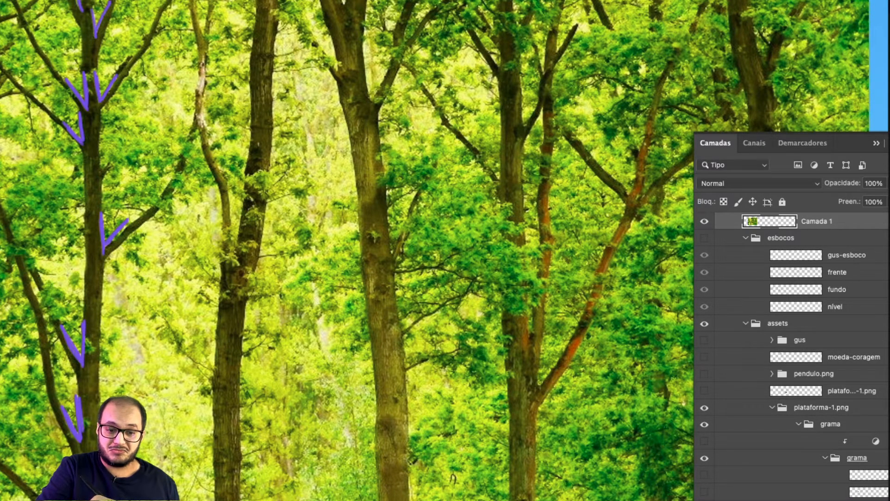
# Paint more violet V marks at the branch forks of the two neighbouring trees in the middle of the forest photo.
pyautogui.press('space')
pyautogui.moveTo(324, 195); pyautogui.dragTo(322, 268)
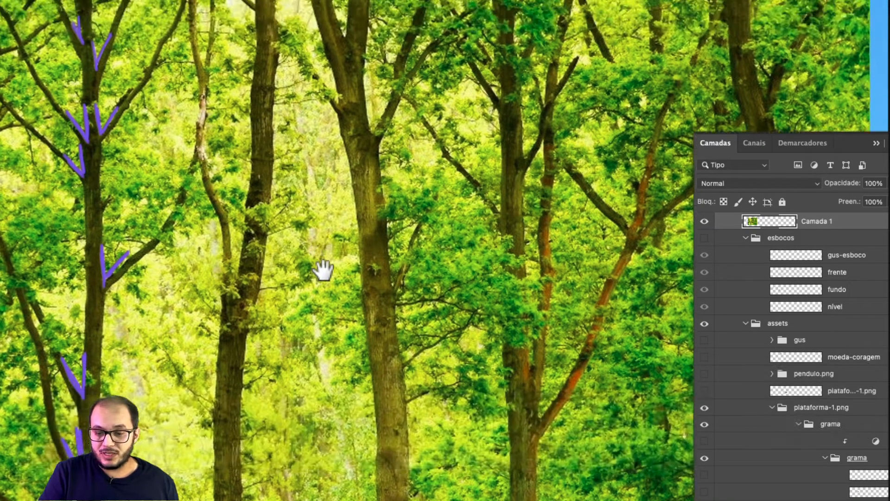
pyautogui.moveTo(332, 51)
pyautogui.mouseDown()
pyautogui.moveTo(343, 80)
pyautogui.moveTo(349, 44)
pyautogui.mouseUp()
pyautogui.moveTo(373, 178)
pyautogui.mouseDown()
pyautogui.moveTo(366, 152)
pyautogui.moveTo(390, 149)
pyautogui.mouseUp()
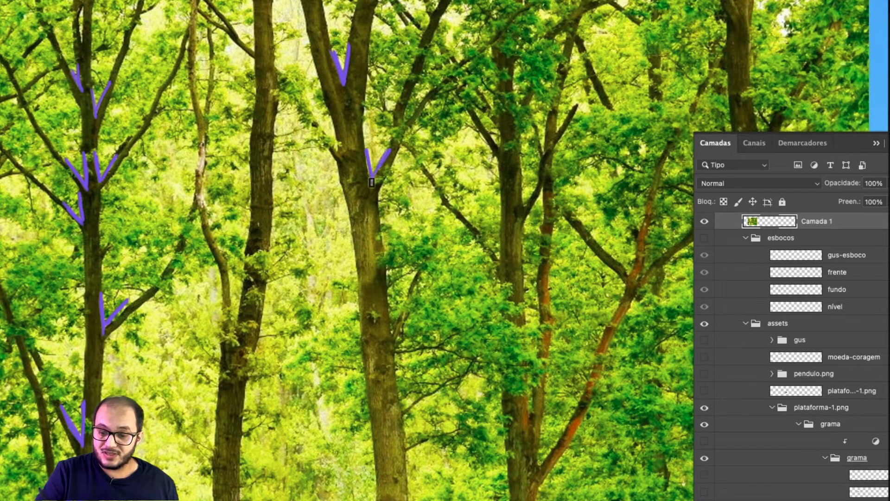
pyautogui.moveTo(409, 88)
pyautogui.mouseDown()
pyautogui.moveTo(406, 122)
pyautogui.moveTo(430, 90)
pyautogui.mouseUp()
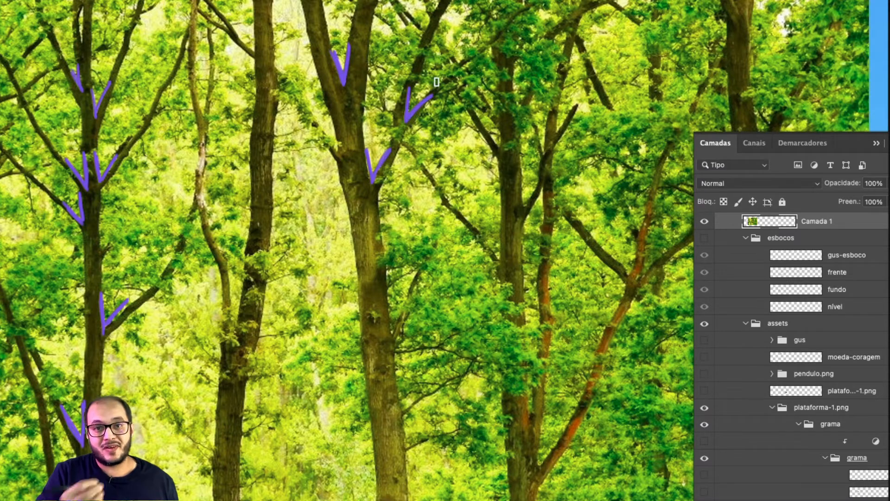
pyautogui.press('space')
pyautogui.moveTo(407, 377); pyautogui.dragTo(409, 348)
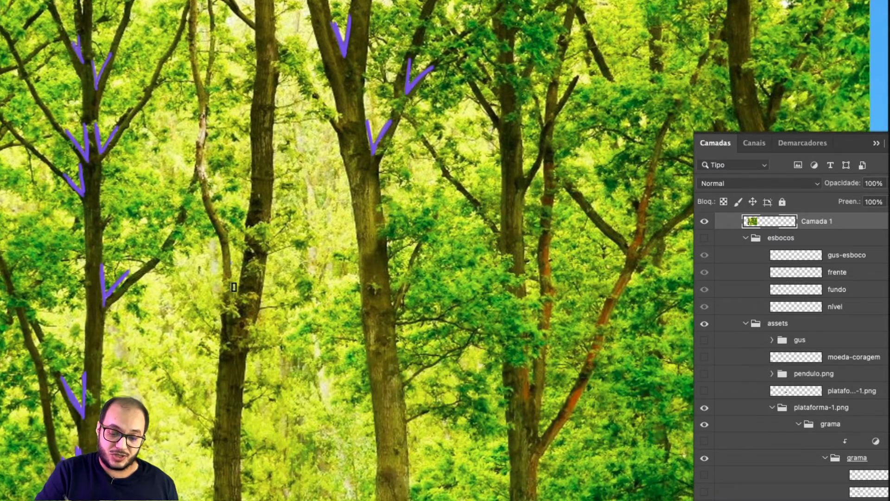
pyautogui.moveTo(231, 263); pyautogui.dragTo(237, 303)
pyautogui.press('space')
pyautogui.moveTo(346, 433); pyautogui.dragTo(348, 393)
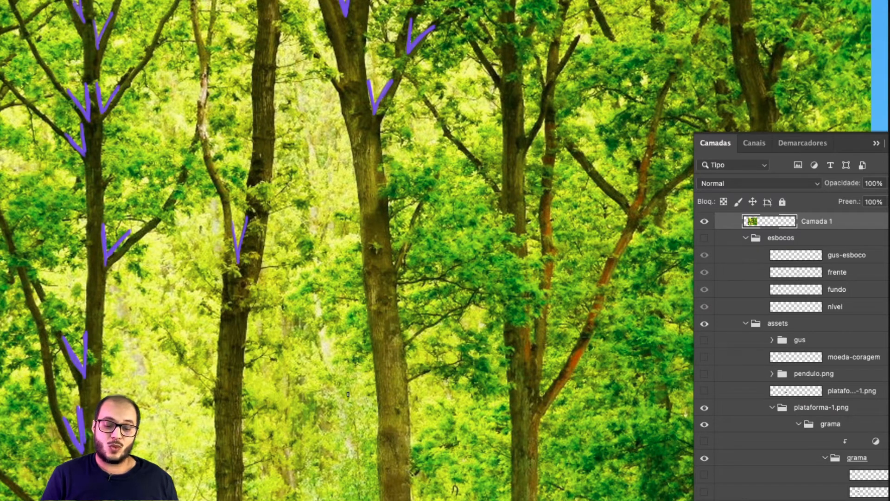
# Sketch two near-vertical violet trunk edges on the empty sky area beside the forest photo.
pyautogui.press('space')
pyautogui.moveTo(270, 402); pyautogui.dragTo(459, 368)
pyautogui.moveTo(347, 409); pyautogui.dragTo(407, 415)
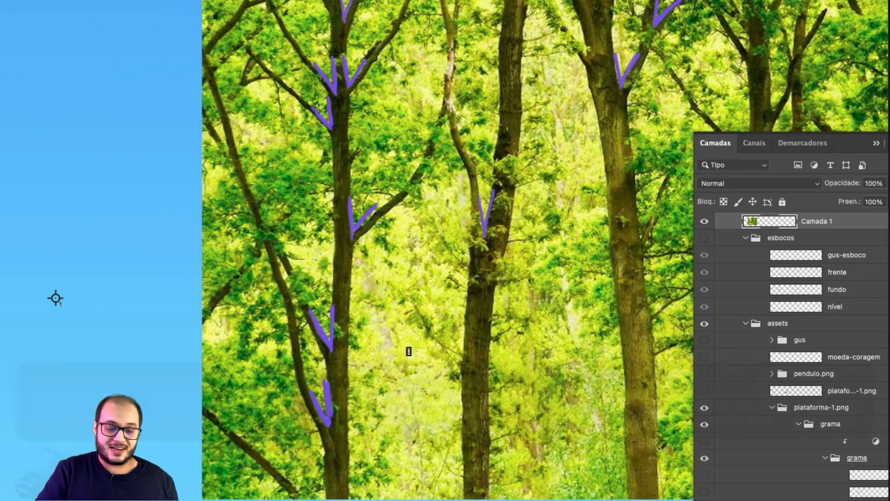
pyautogui.moveTo(239, 238); pyautogui.dragTo(229, 343)
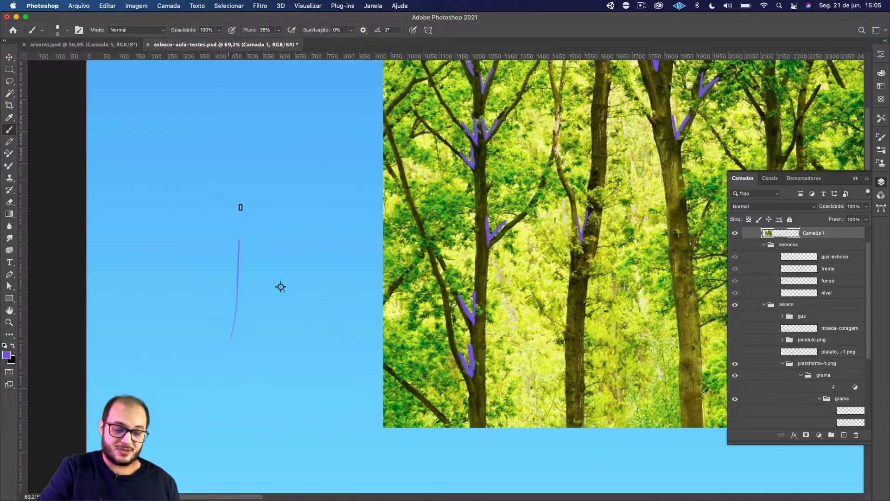
pyautogui.moveTo(241, 199); pyautogui.dragTo(239, 239)
pyautogui.moveTo(283, 184); pyautogui.dragTo(284, 322)
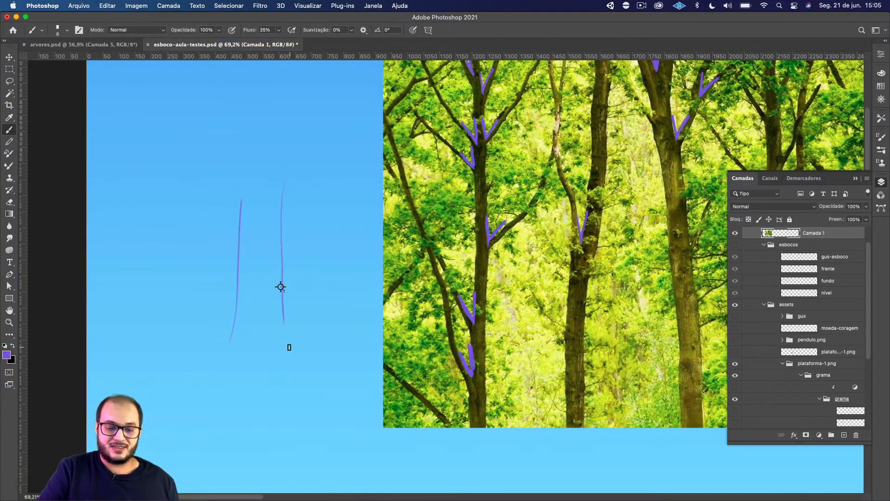
# Sketch a downward-slanting branch off the trunk's right edge and fill it with hatching strokes.
pyautogui.moveTo(281, 222); pyautogui.dragTo(309, 290)
pyautogui.moveTo(282, 246); pyautogui.dragTo(305, 292)
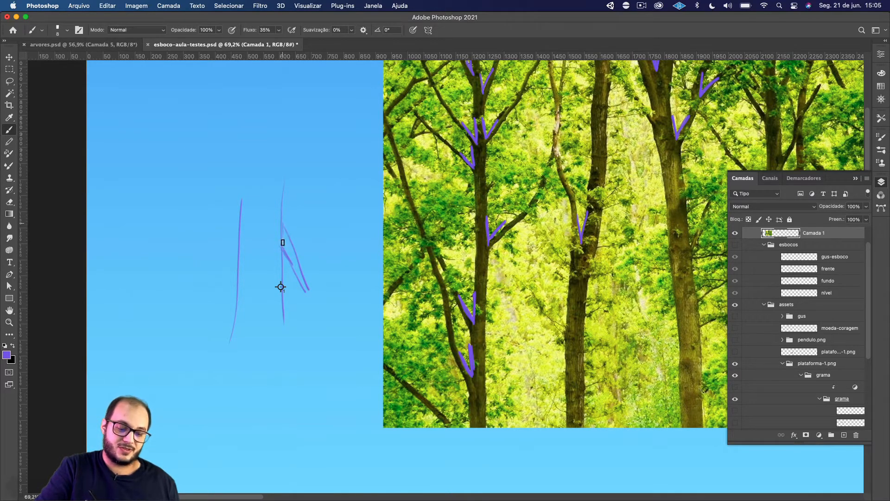
pyautogui.moveTo(283, 229); pyautogui.dragTo(303, 285)
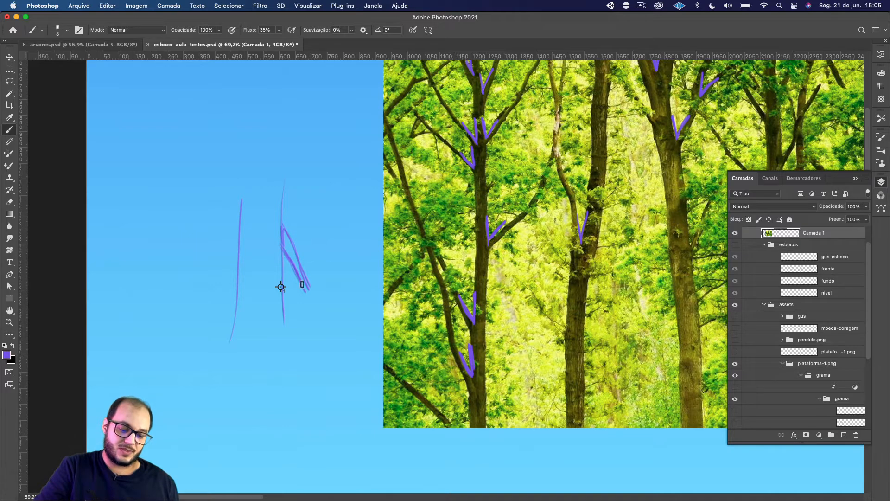
pyautogui.moveTo(288, 241); pyautogui.dragTo(304, 288)
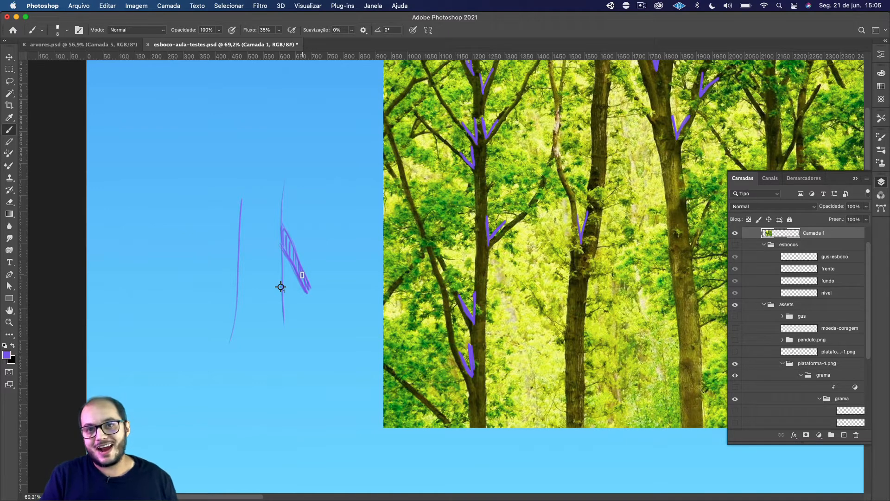
# Undo the last hatching and erase the downward-slanting branch from the trunk sketch.
pyautogui.press('super+z')
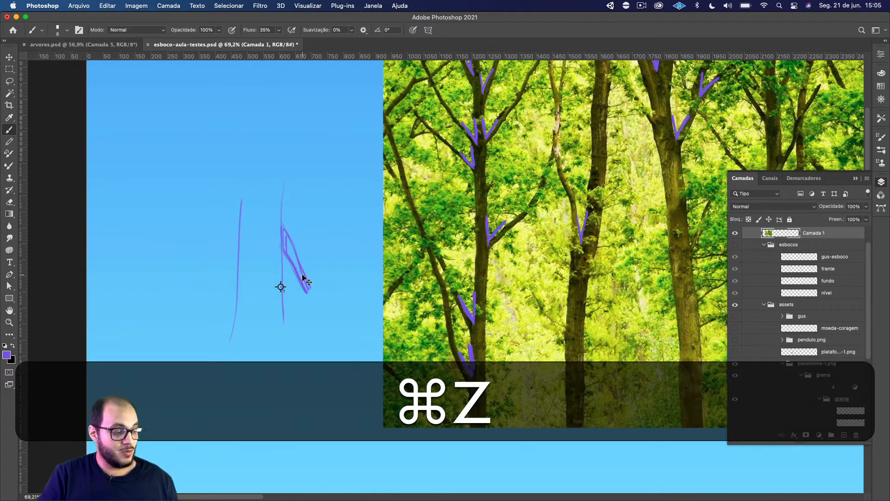
pyautogui.press('e')
pyautogui.moveTo(309, 265)
pyautogui.mouseDown()
pyautogui.moveTo(292, 265)
pyautogui.moveTo(286, 244)
pyautogui.mouseUp()
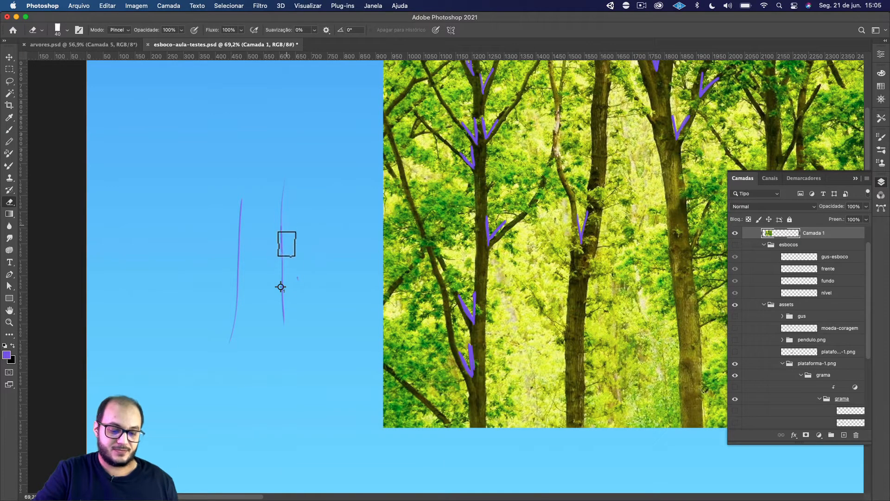
# Brush two parallel lines for a branch rising diagonally from the trunk's right edge, and reinforce that edge below them.
pyautogui.press('b')
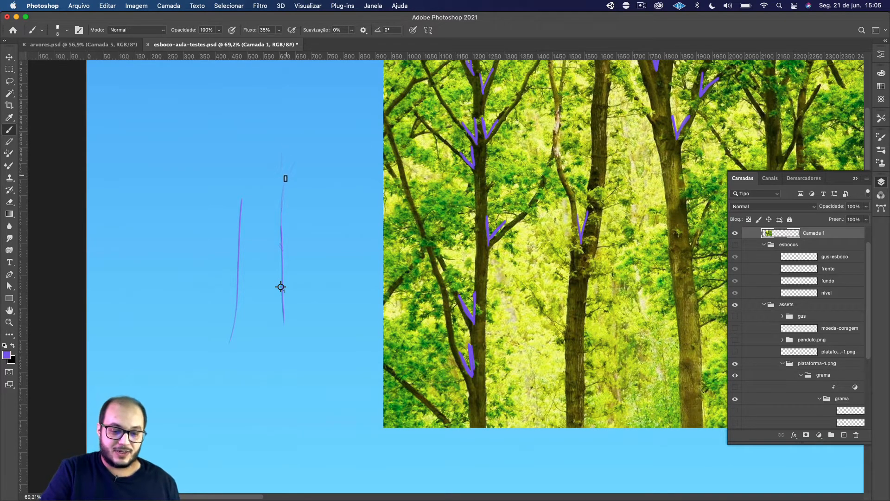
pyautogui.moveTo(285, 179); pyautogui.dragTo(318, 130)
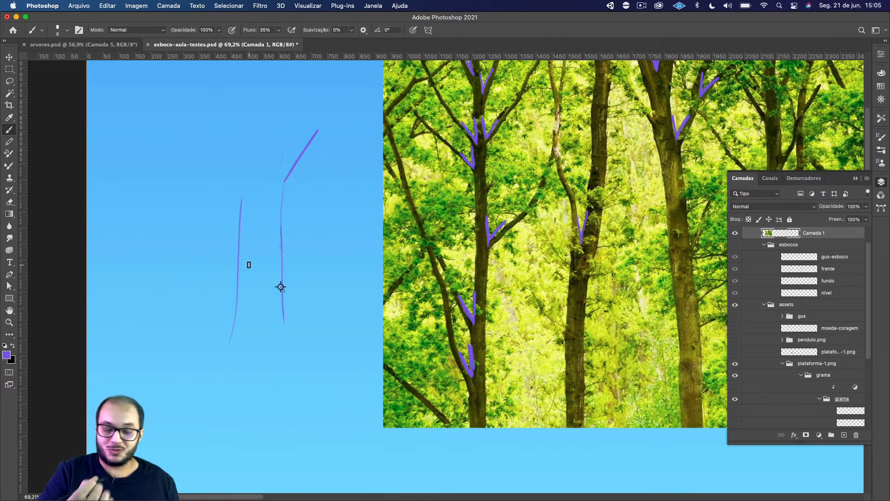
pyautogui.moveTo(284, 152); pyautogui.dragTo(321, 103)
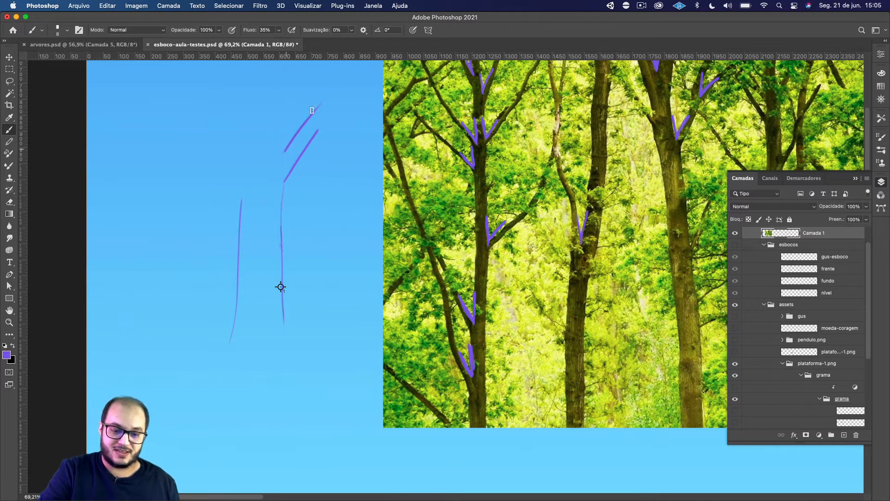
pyautogui.moveTo(283, 187); pyautogui.dragTo(284, 329)
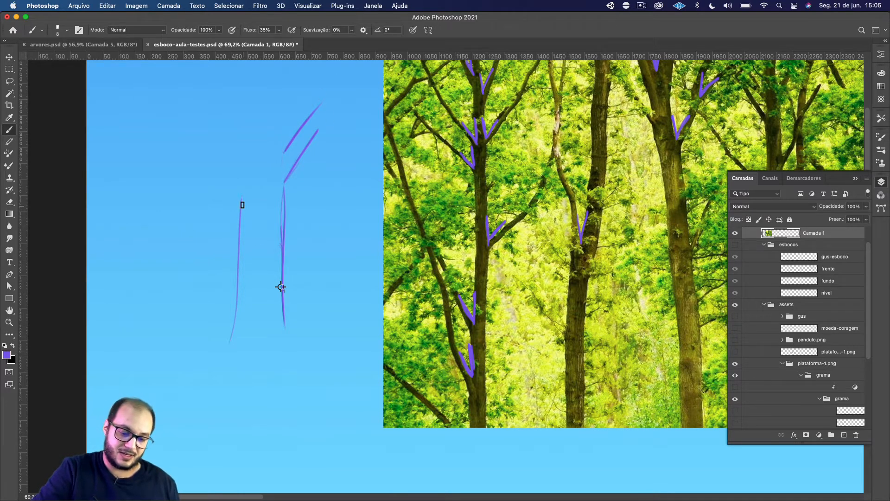
# Reinforce the trunk's left edge and extend it straight upward, undoing the stray inward-leaning stroke.
pyautogui.moveTo(241, 200); pyautogui.dragTo(233, 355)
pyautogui.moveTo(242, 204); pyautogui.dragTo(235, 132)
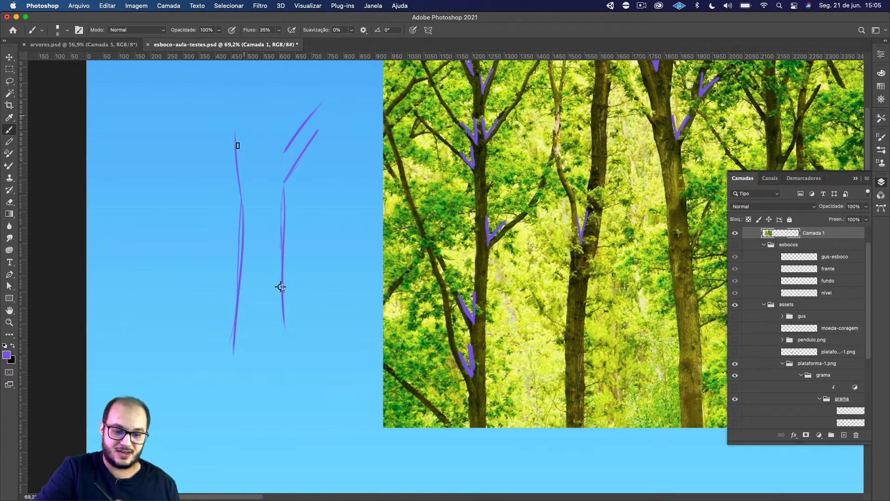
pyautogui.press('super+z')
pyautogui.moveTo(243, 98); pyautogui.dragTo(241, 238)
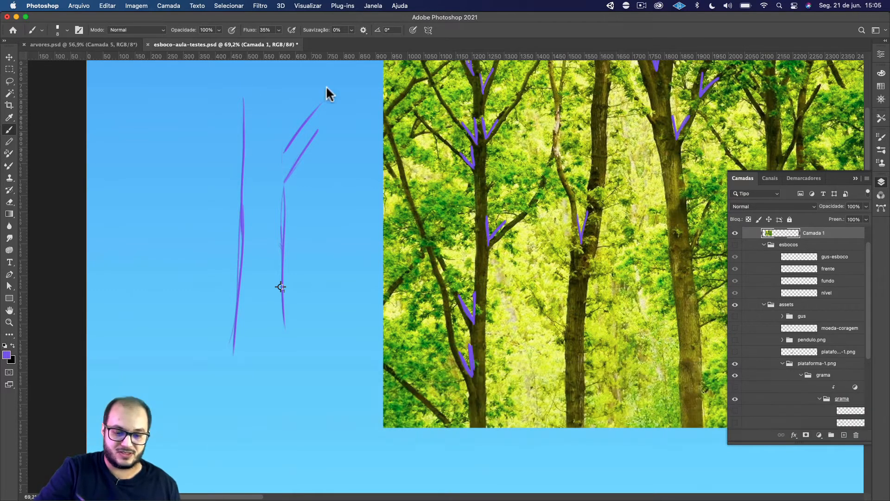
# Draw the trunk's right edge above the branch as an upright stroke forming a V fork, undoing and redrawing rejected strokes.
pyautogui.moveTo(285, 148); pyautogui.dragTo(284, 104)
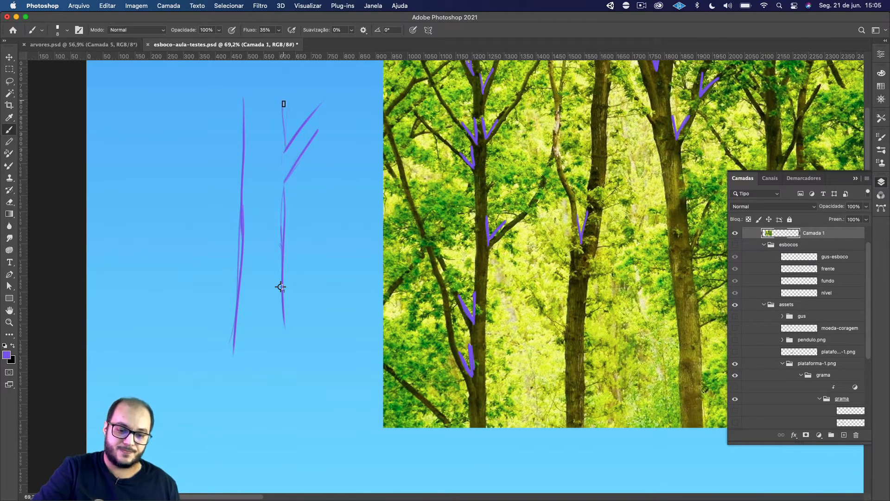
pyautogui.press('super+z')
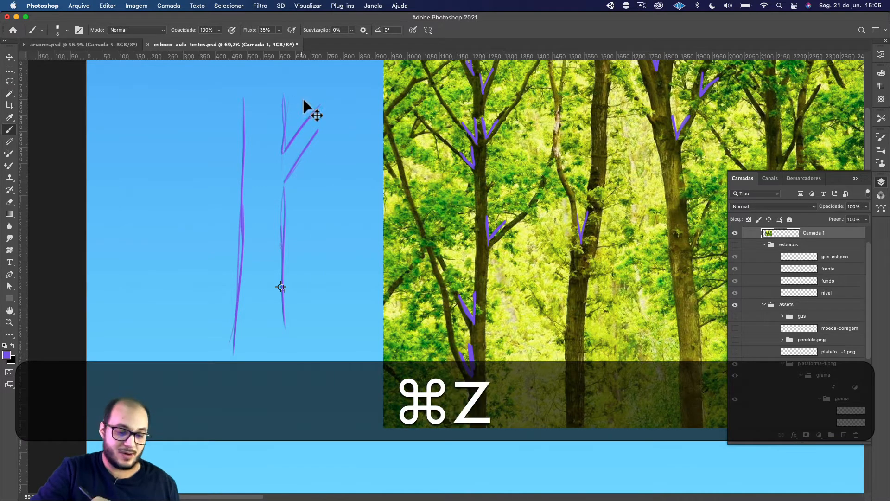
pyautogui.moveTo(281, 97); pyautogui.dragTo(285, 143)
pyautogui.press('super+z')
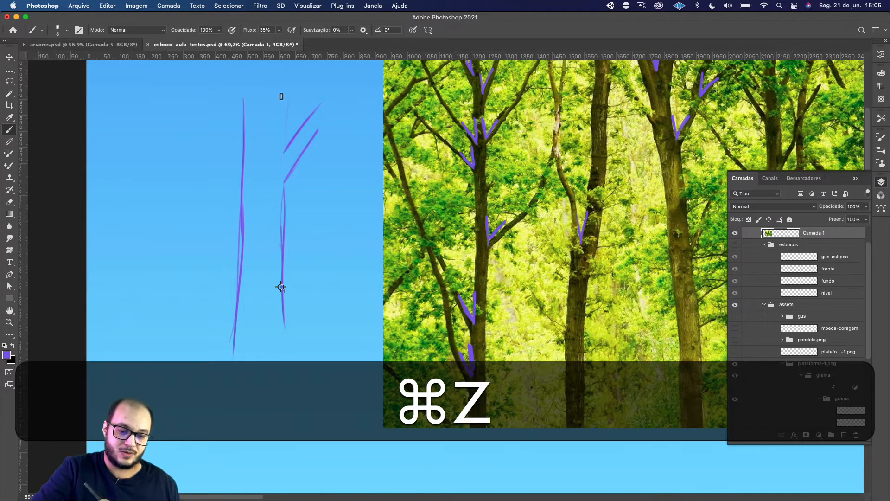
pyautogui.moveTo(280, 94); pyautogui.dragTo(285, 152)
pyautogui.moveTo(283, 110); pyautogui.dragTo(284, 150)
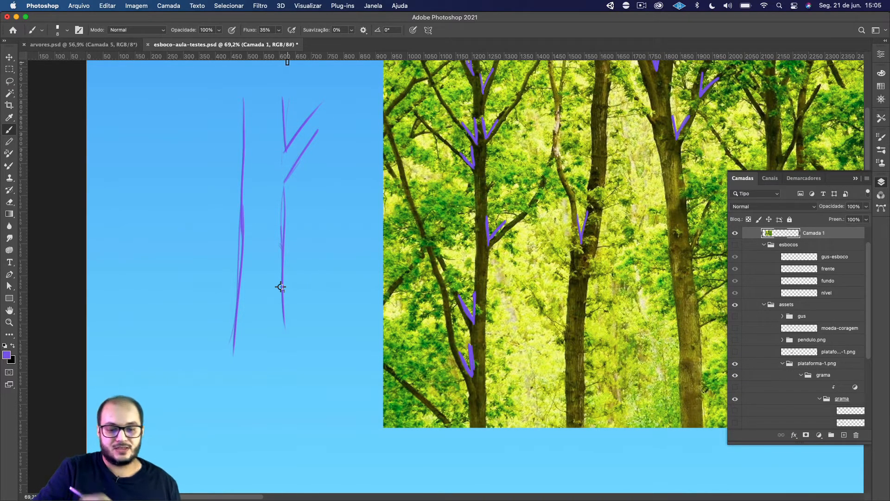
pyautogui.press('super+z')
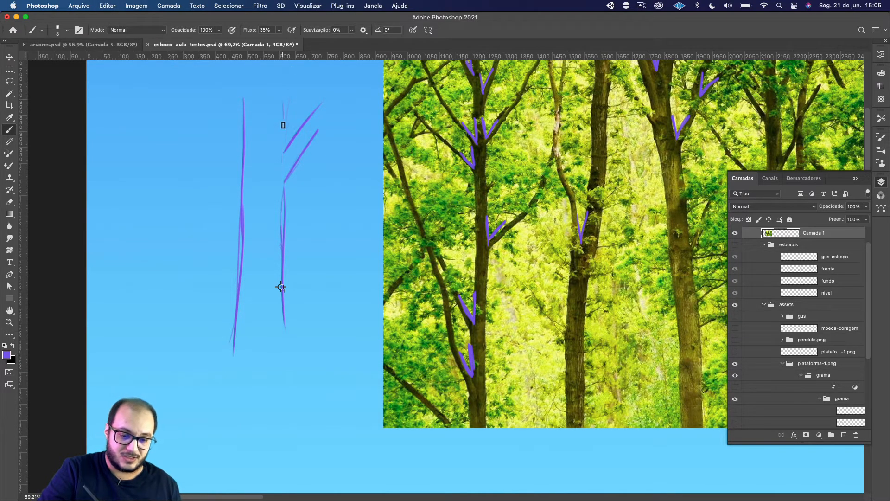
pyautogui.moveTo(282, 98); pyautogui.dragTo(284, 149)
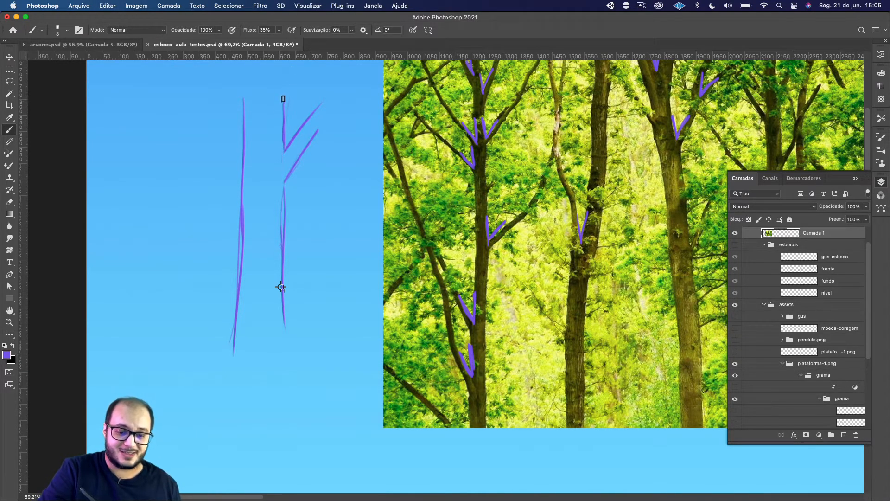
# Join the branch's lower line to the trunk's right edge and flare both trunk edges outward at the base.
pyautogui.moveTo(285, 179); pyautogui.dragTo(287, 197)
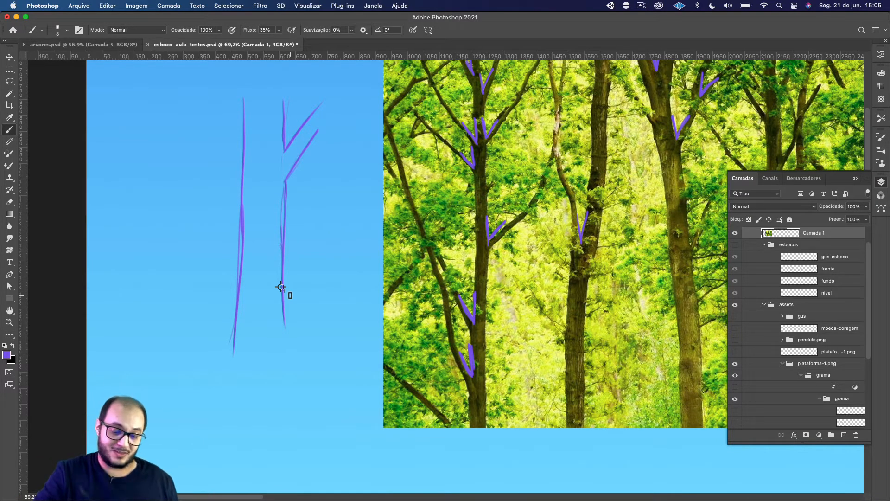
pyautogui.moveTo(284, 317); pyautogui.dragTo(301, 379)
pyautogui.moveTo(235, 337); pyautogui.dragTo(215, 372)
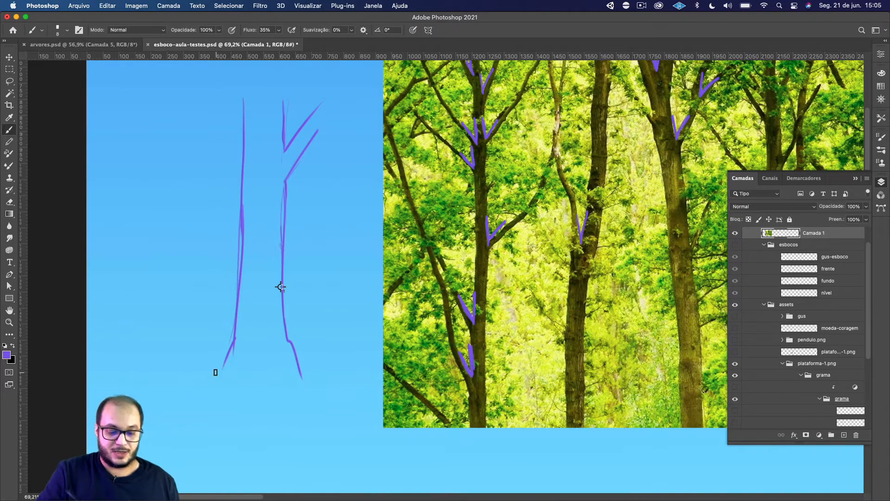
# Try a short twig rising inside the V fork of the sketched tree and undo its strokes.
pyautogui.press('space')
pyautogui.moveTo(311, 187); pyautogui.dragTo(292, 255)
pyautogui.moveTo(288, 145)
pyautogui.mouseDown()
pyautogui.moveTo(272, 192)
pyautogui.moveTo(281, 178)
pyautogui.mouseUp()
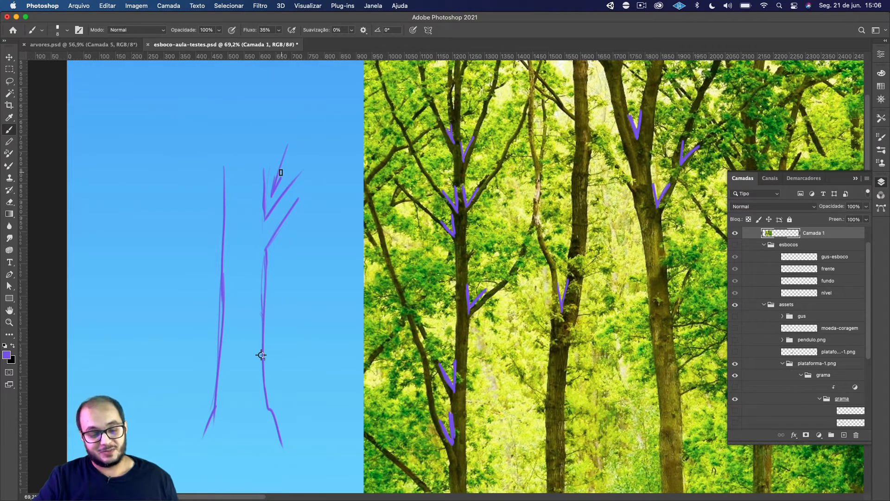
pyautogui.press('super+z')
pyautogui.press('super+z')
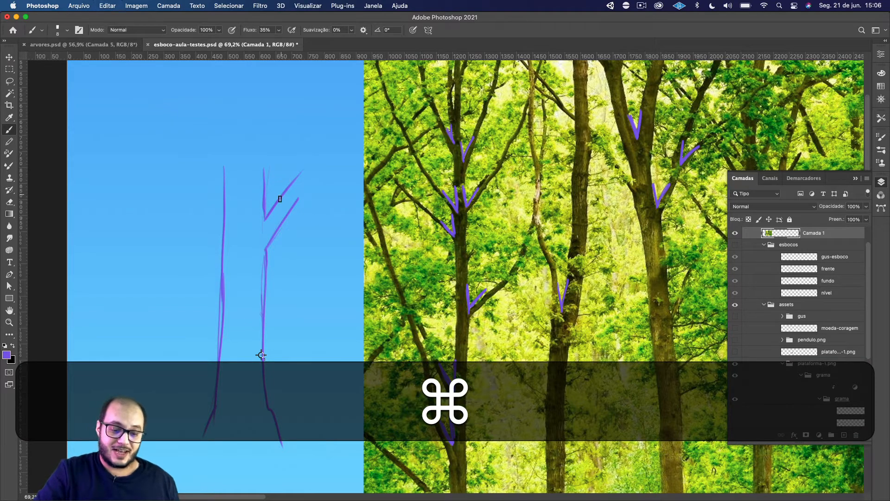
# Extend both branch lines upward to a narrow tip and add an upright guide line from its upper edge, erasing the arrowhead.
pyautogui.moveTo(281, 200); pyautogui.dragTo(333, 129)
pyautogui.moveTo(286, 218); pyautogui.dragTo(339, 131)
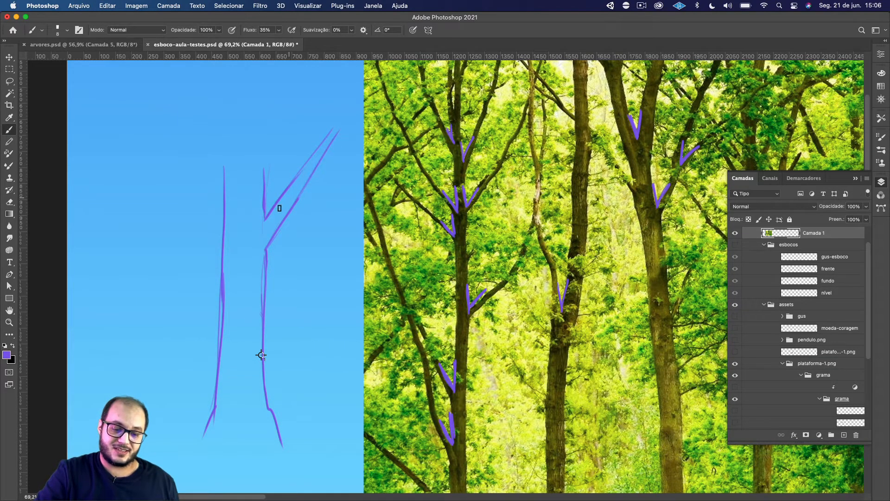
pyautogui.moveTo(301, 167)
pyautogui.mouseDown()
pyautogui.moveTo(294, 88)
pyautogui.moveTo(299, 112)
pyautogui.mouseUp()
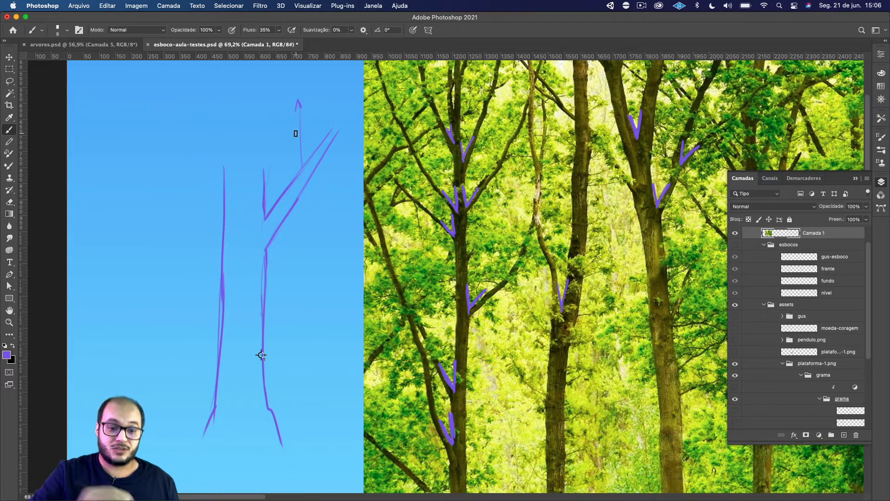
pyautogui.press('e')
pyautogui.moveTo(306, 99); pyautogui.dragTo(298, 104)
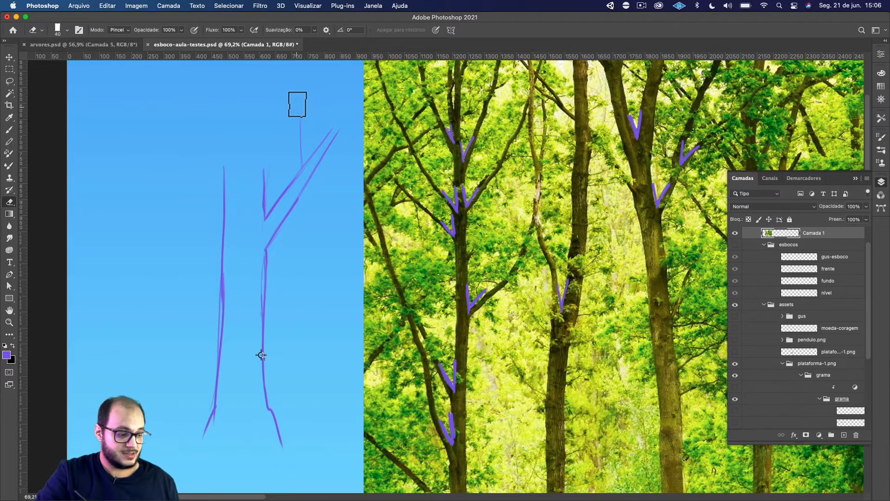
# Try outlining an upright twig around the guide line on the branch and undo both strokes.
pyautogui.press('b')
pyautogui.moveTo(295, 176); pyautogui.dragTo(291, 112)
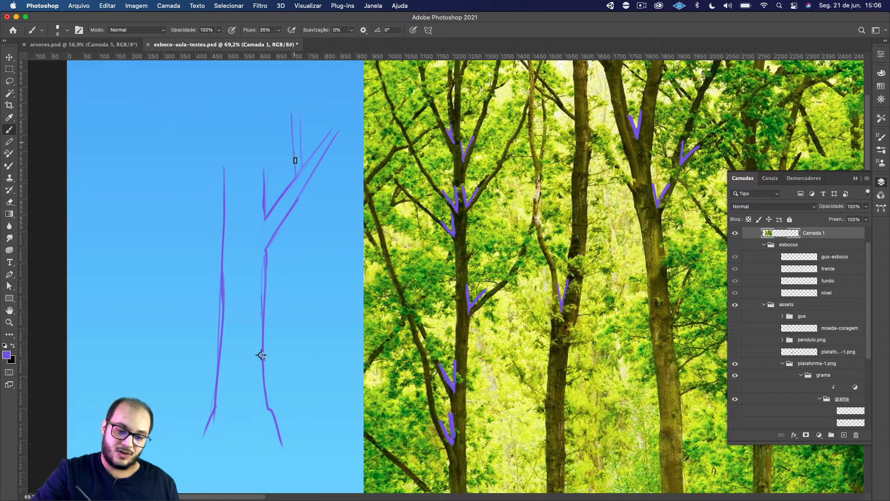
pyautogui.moveTo(312, 153); pyautogui.dragTo(302, 114)
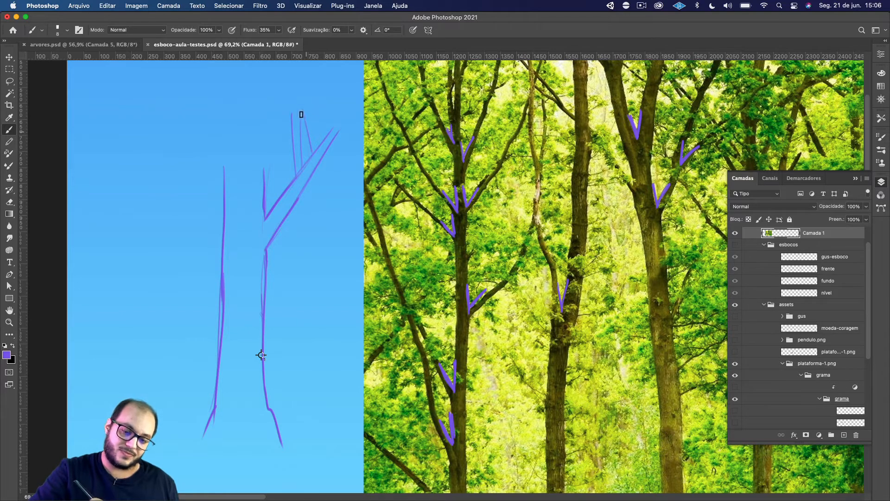
pyautogui.press('super+z')
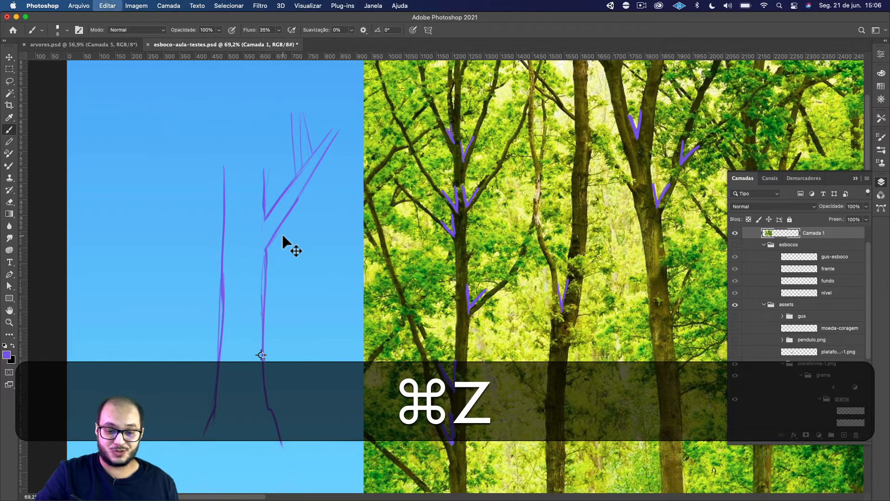
pyautogui.press('super+z')
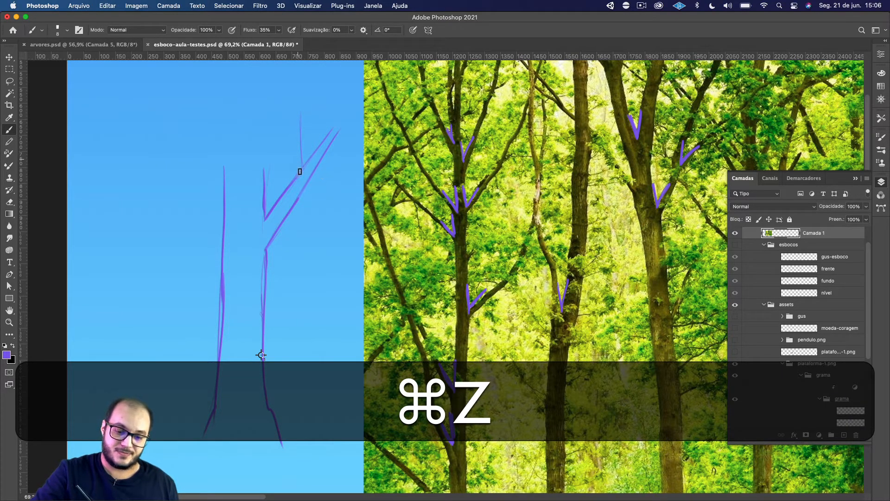
# Outline a narrow upright twig growing from the upper edge of the diagonal branch.
pyautogui.moveTo(300, 172)
pyautogui.mouseDown()
pyautogui.moveTo(296, 123)
pyautogui.moveTo(299, 166)
pyautogui.moveTo(296, 130)
pyautogui.moveTo(297, 157)
pyautogui.moveTo(306, 131)
pyautogui.moveTo(309, 161)
pyautogui.mouseUp()
pyautogui.moveTo(301, 117); pyautogui.dragTo(310, 163)
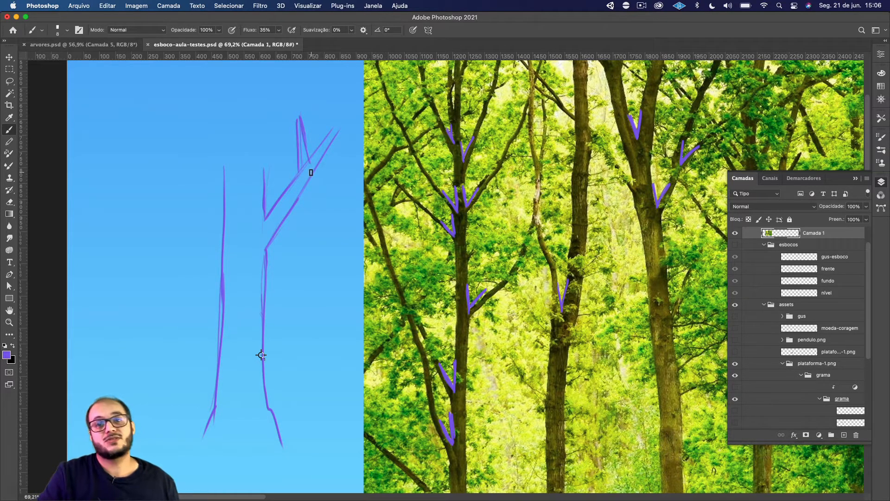
pyautogui.moveTo(292, 92); pyautogui.dragTo(297, 141)
pyautogui.press('w')
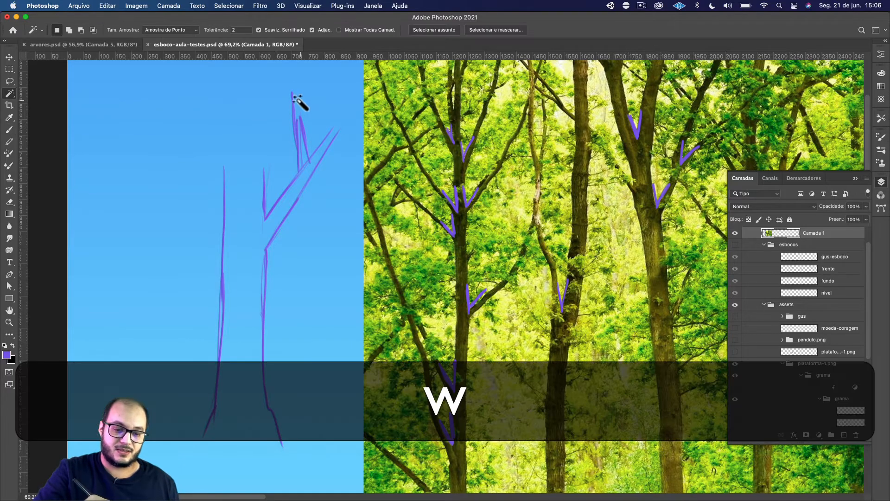
pyautogui.click(295, 108)
pyautogui.press('super+d')
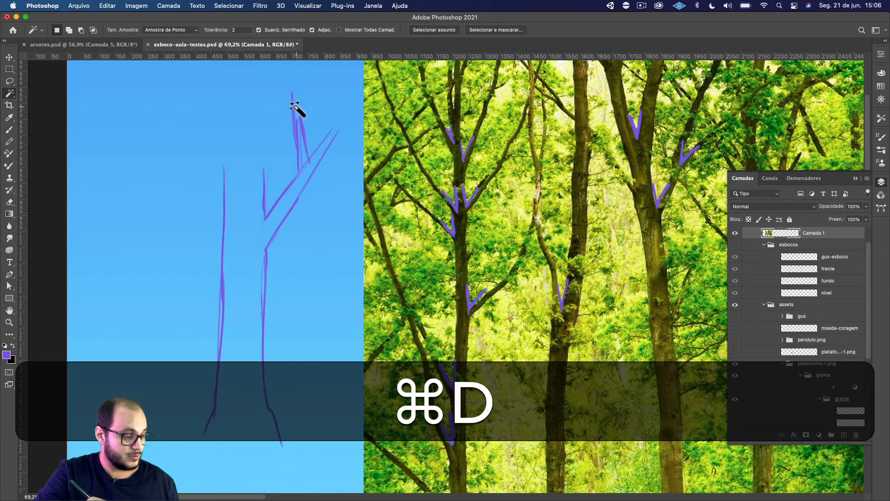
# Erase the twig's upper strokes and redraw both of its edges as a small branch leaning back toward the trunk.
pyautogui.press('e')
pyautogui.moveTo(294, 98); pyautogui.dragTo(299, 161)
pyautogui.press('b')
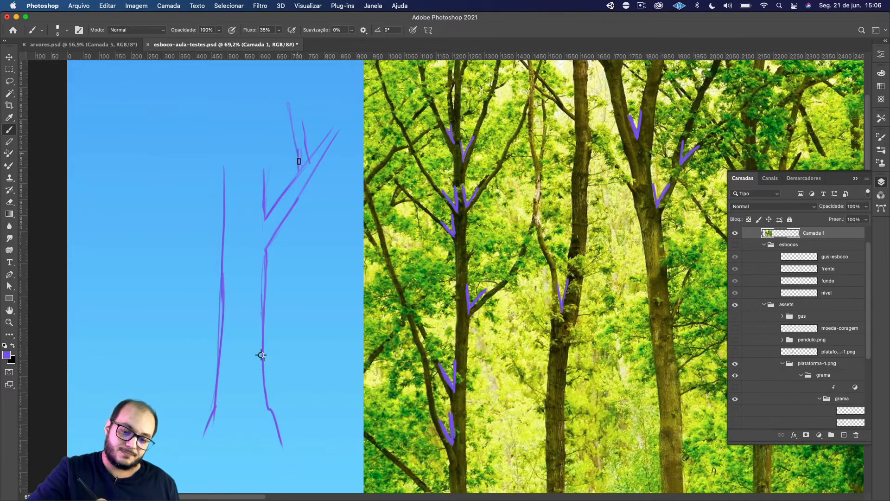
pyautogui.moveTo(299, 116); pyautogui.dragTo(309, 161)
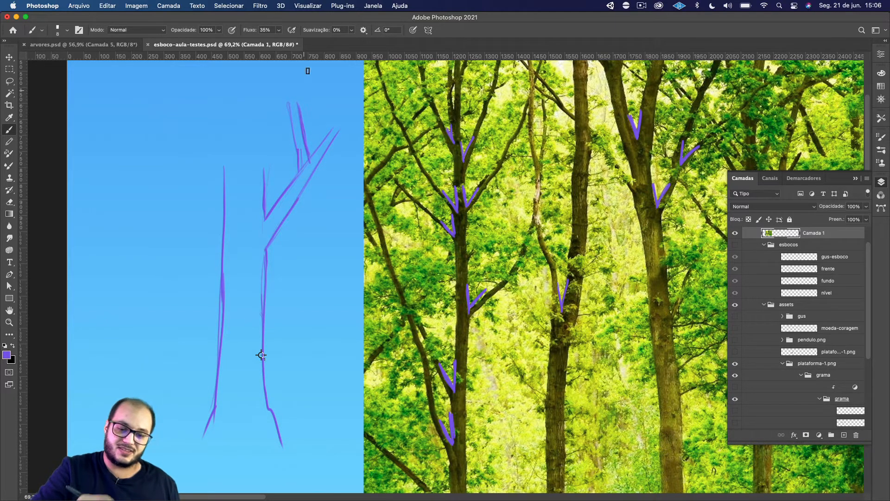
# Draw arrows pointing into the two branch forks, then erase and redraw the twig's trunk-side edge as a single stroke.
pyautogui.moveTo(327, 97)
pyautogui.mouseDown()
pyautogui.moveTo(316, 130)
pyautogui.moveTo(323, 119)
pyautogui.mouseUp()
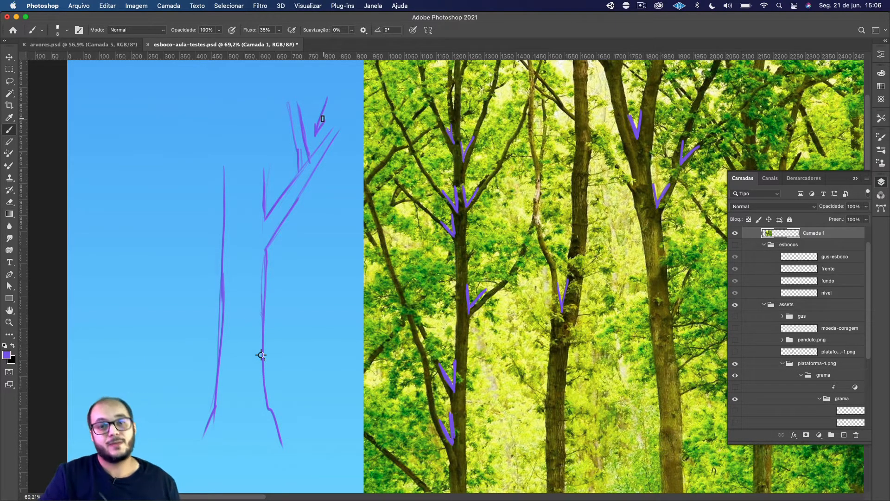
pyautogui.moveTo(280, 147); pyautogui.dragTo(274, 190)
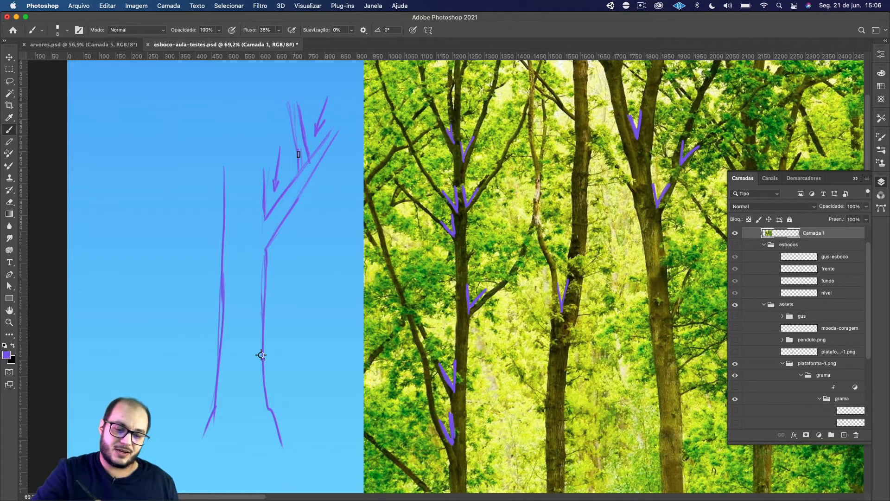
pyautogui.press('e')
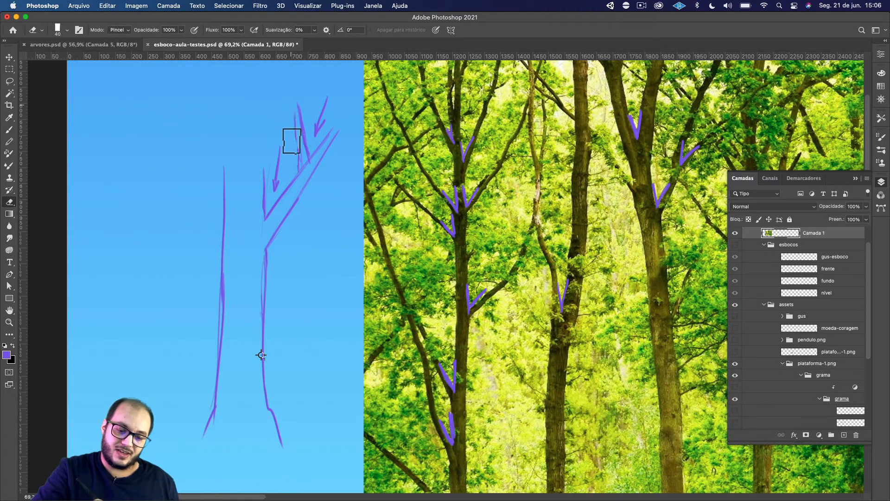
pyautogui.press('b')
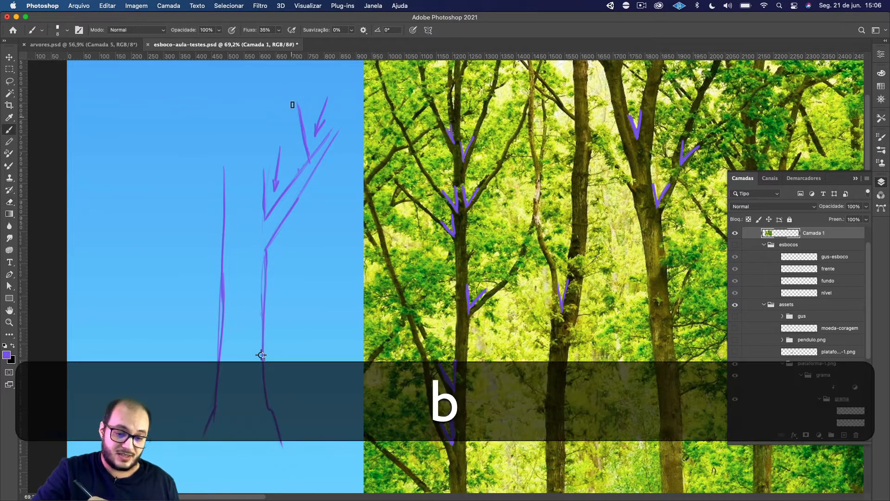
pyautogui.moveTo(302, 169); pyautogui.dragTo(294, 112)
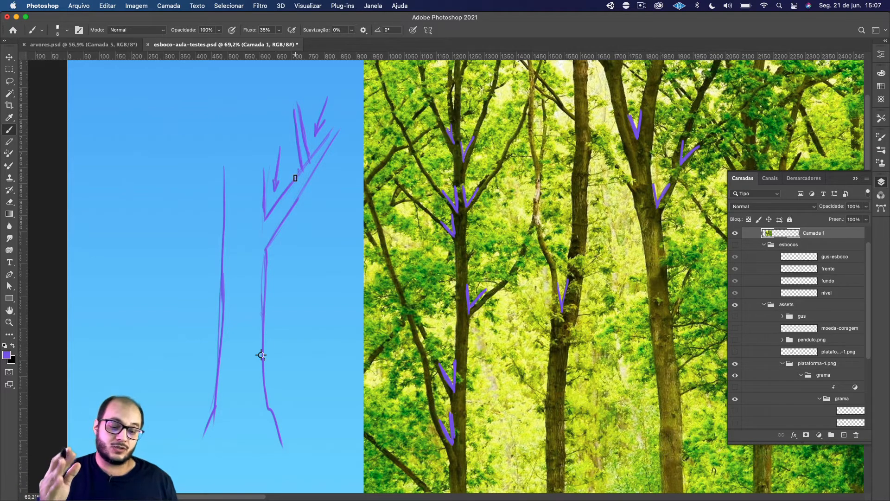
# Outline a second narrow upright twig growing from the tip of the diagonal branch.
pyautogui.press('space')
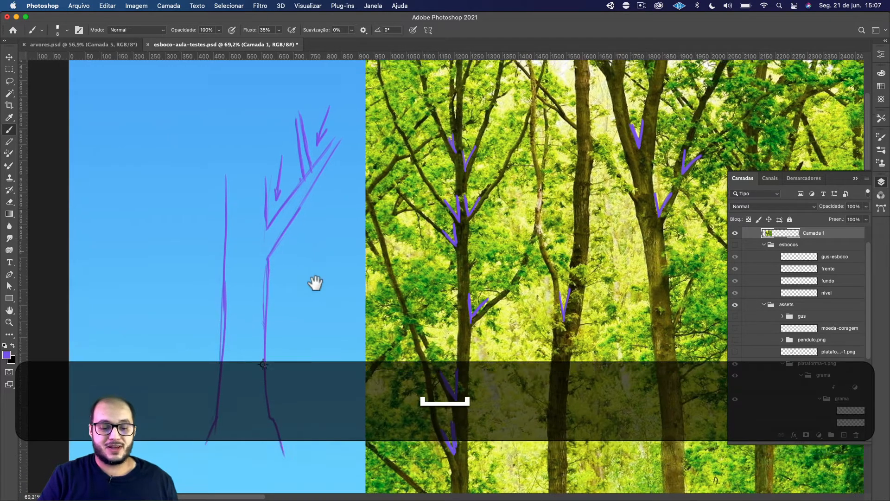
pyautogui.moveTo(314, 284); pyautogui.dragTo(301, 325)
pyautogui.moveTo(311, 210); pyautogui.dragTo(312, 159)
pyautogui.press('super+z')
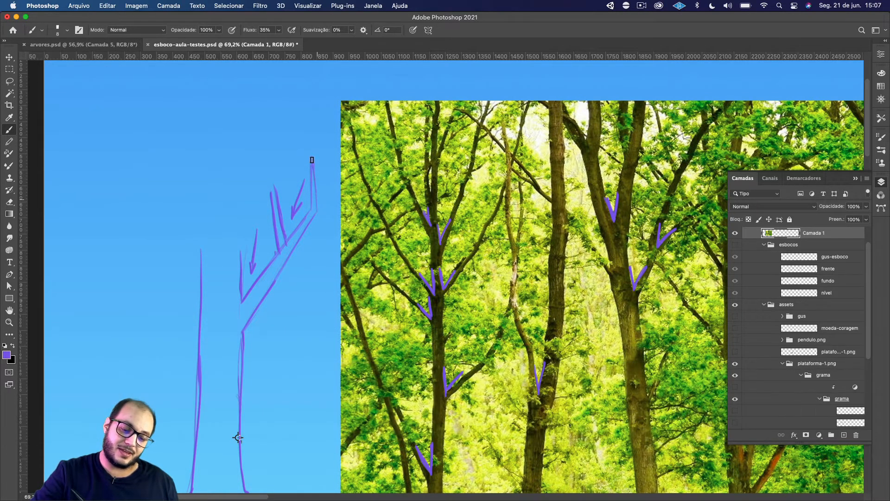
pyautogui.moveTo(318, 210)
pyautogui.mouseDown()
pyautogui.moveTo(311, 176)
pyautogui.moveTo(293, 213)
pyautogui.mouseUp()
# Erase both fork arrows and draw a small arrow pointing into the fork at the branch tip.
pyautogui.press('e')
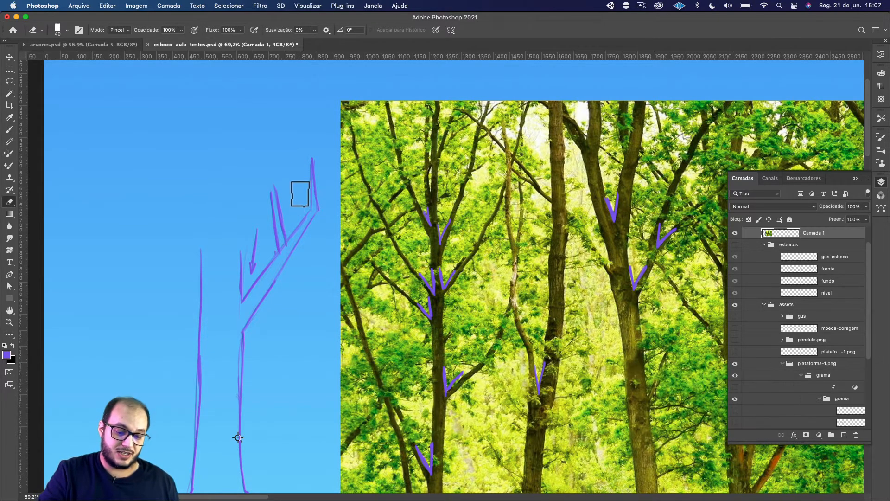
pyautogui.moveTo(252, 243); pyautogui.dragTo(251, 272)
pyautogui.press('b')
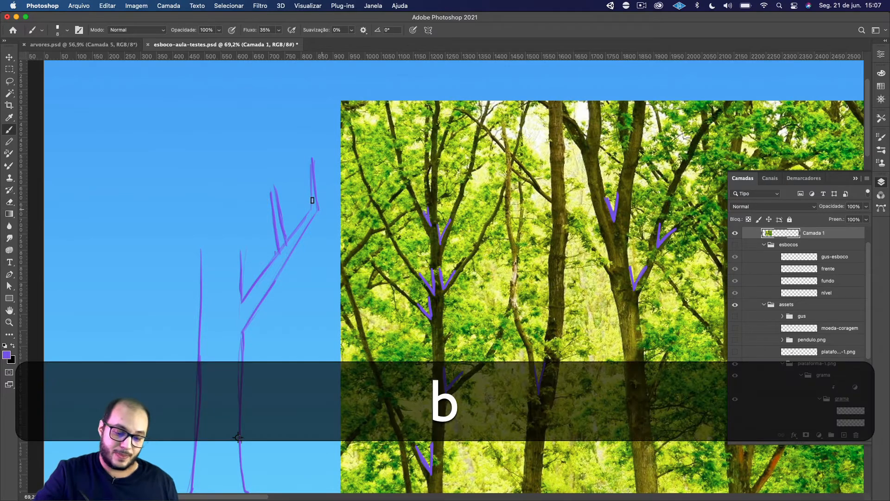
pyautogui.moveTo(294, 190); pyautogui.dragTo(301, 203)
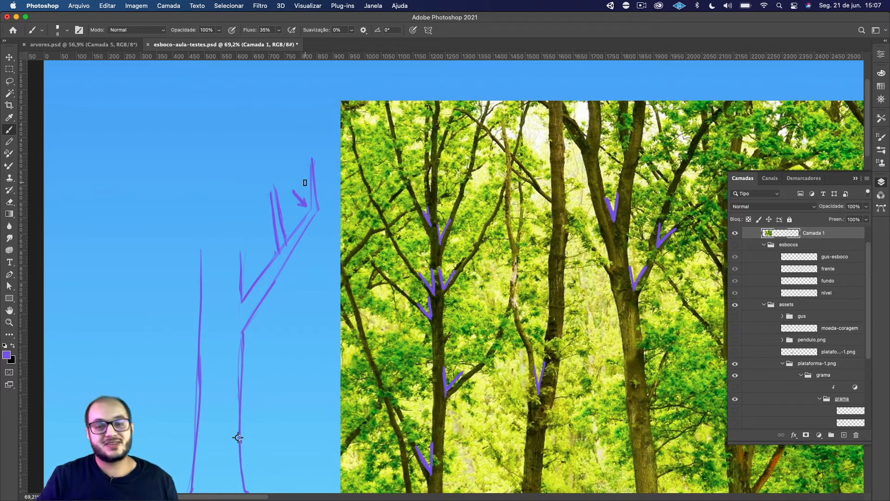
# Undo the small arrow and sketch a short curved mark beside the fork at the branch tip.
pyautogui.press('super+z')
pyautogui.press('super+z')
pyautogui.press('super+z')
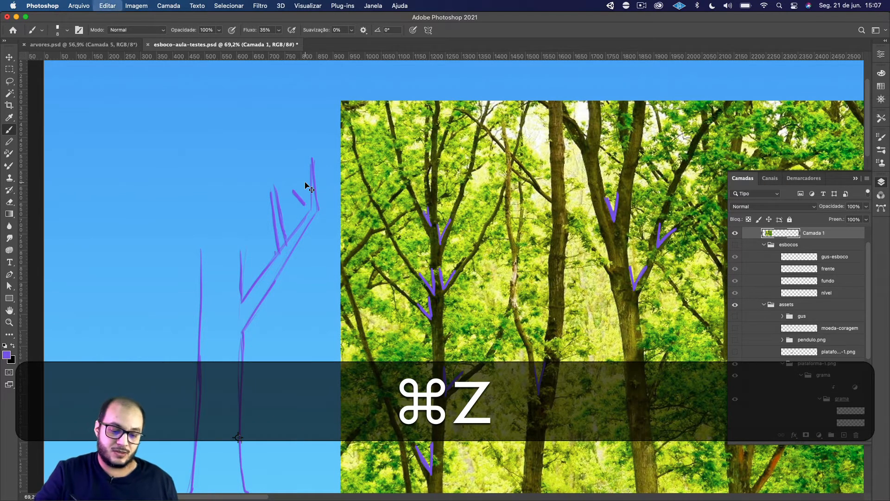
pyautogui.press('shift+super+z')
pyautogui.press('shift+super+z')
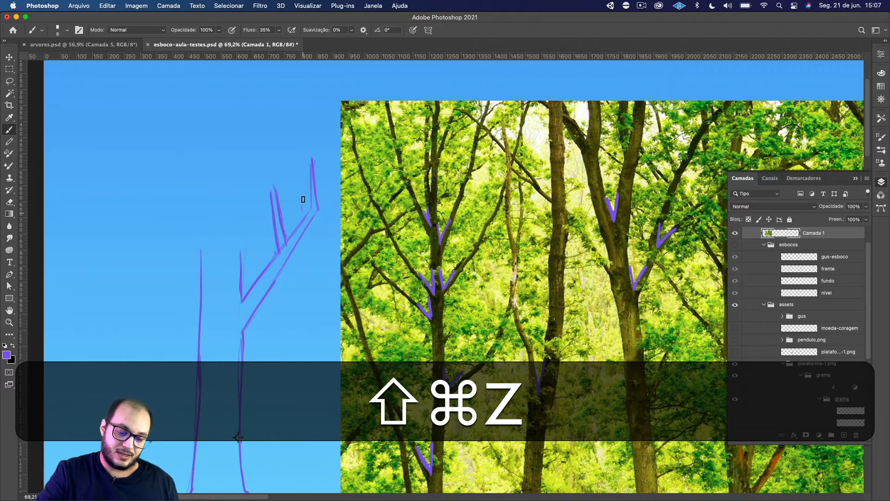
pyautogui.moveTo(307, 195); pyautogui.dragTo(303, 207)
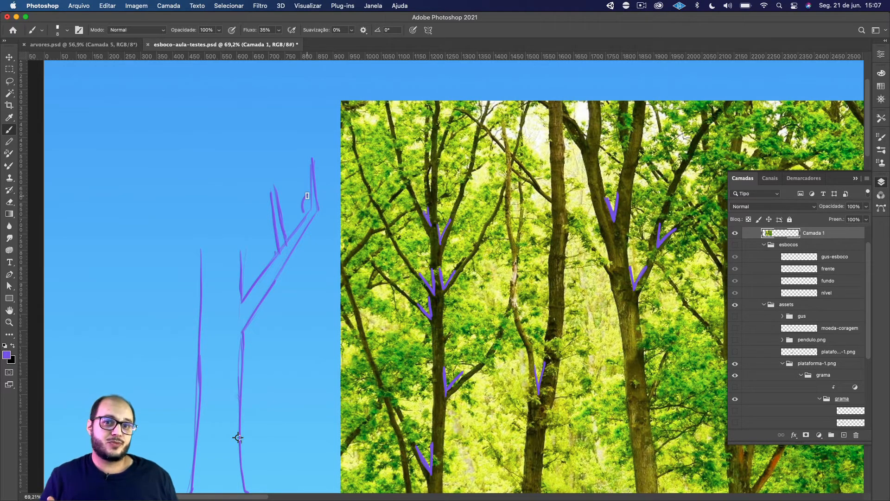
# Undo the recent twig, arrow and erasing strokes on the diagonal branch one after another.
pyautogui.press('super+z')
pyautogui.press('super+z')
pyautogui.press('super+z')
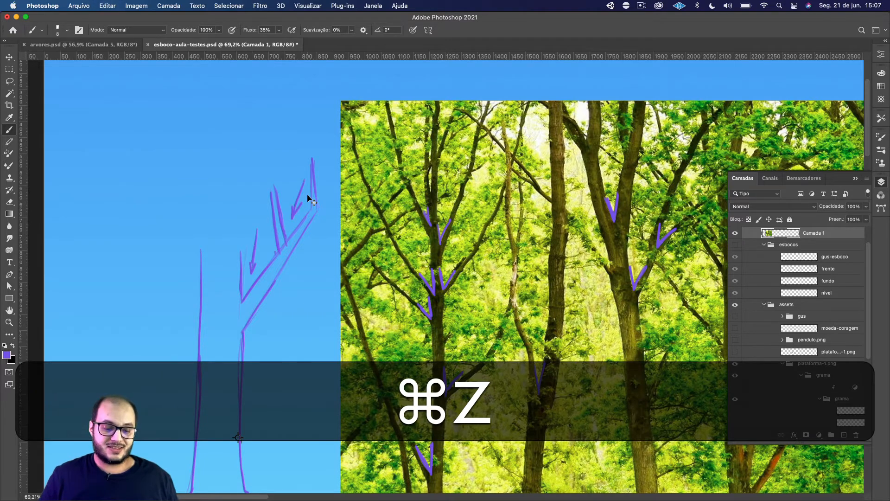
pyautogui.press('super+z')
pyautogui.press('super+z')
pyautogui.press('super+z')
pyautogui.press('super+z')
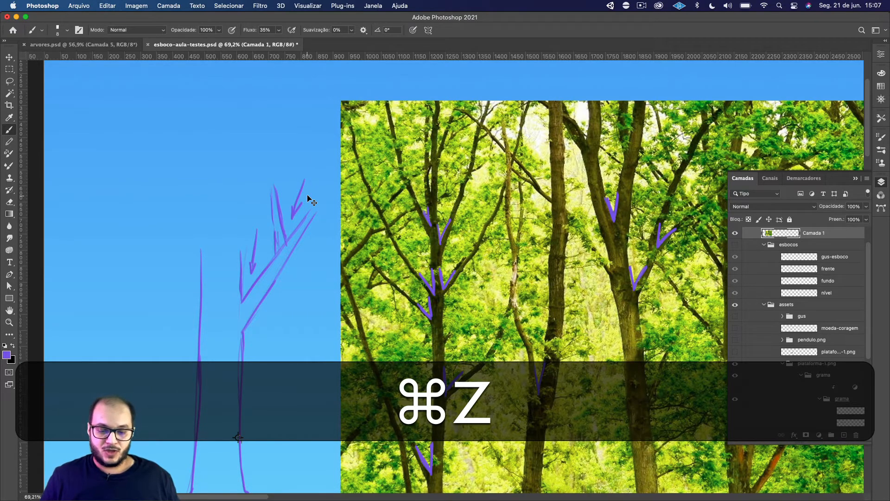
pyautogui.press('super+z')
pyautogui.press('super+z')
# Erase the entire trunk and branch sketch from the sky area beside the photo.
pyautogui.moveTo(238, 438); pyautogui.dragTo(219, 362)
pyautogui.press('e')
pyautogui.moveTo(298, 155)
pyautogui.mouseDown()
pyautogui.moveTo(246, 208)
pyautogui.moveTo(260, 156)
pyautogui.moveTo(250, 131)
pyautogui.moveTo(260, 125)
pyautogui.moveTo(286, 147)
pyautogui.moveTo(249, 143)
pyautogui.moveTo(218, 186)
pyautogui.moveTo(230, 219)
pyautogui.moveTo(221, 427)
pyautogui.moveTo(240, 437)
pyautogui.moveTo(183, 407)
pyautogui.moveTo(165, 441)
pyautogui.moveTo(193, 151)
pyautogui.moveTo(180, 234)
pyautogui.moveTo(179, 389)
pyautogui.mouseUp()
pyautogui.press('b')
pyautogui.press('space')
pyautogui.moveTo(465, 250); pyautogui.dragTo(414, 246)
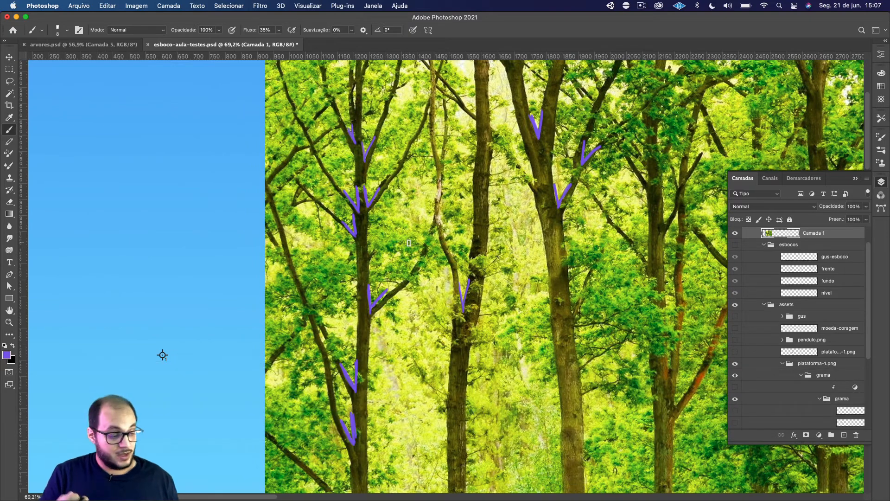
pyautogui.press('e')
pyautogui.moveTo(369, 170); pyautogui.dragTo(371, 135)
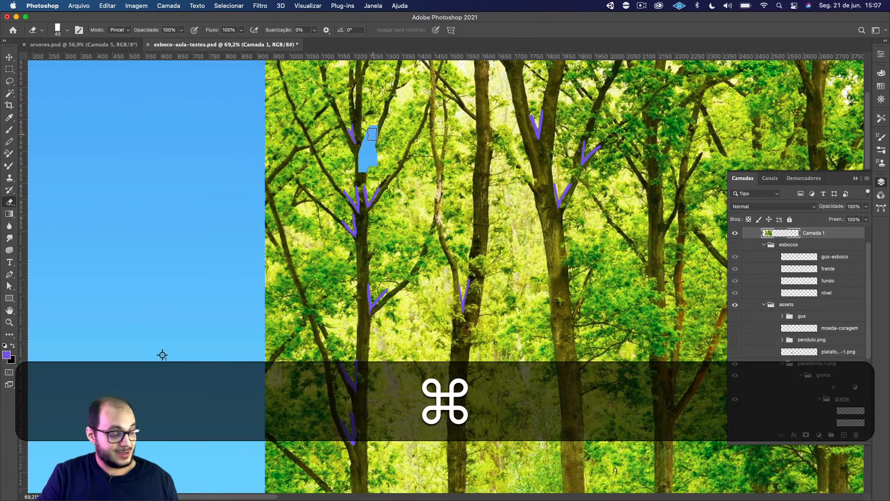
pyautogui.press('super+z')
# Paint over the trunk of the photo's leftmost large tree in purple with a size 35 brush.
pyautogui.press('space')
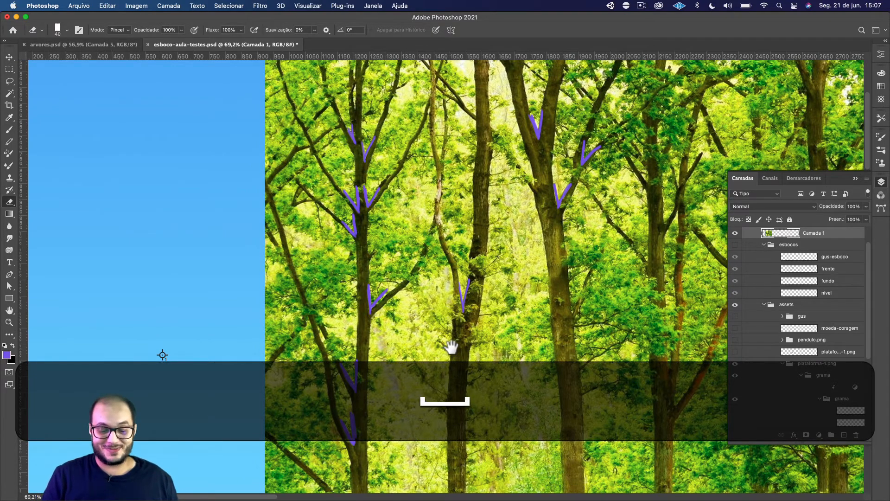
pyautogui.moveTo(449, 338); pyautogui.dragTo(421, 304)
pyautogui.press('b')
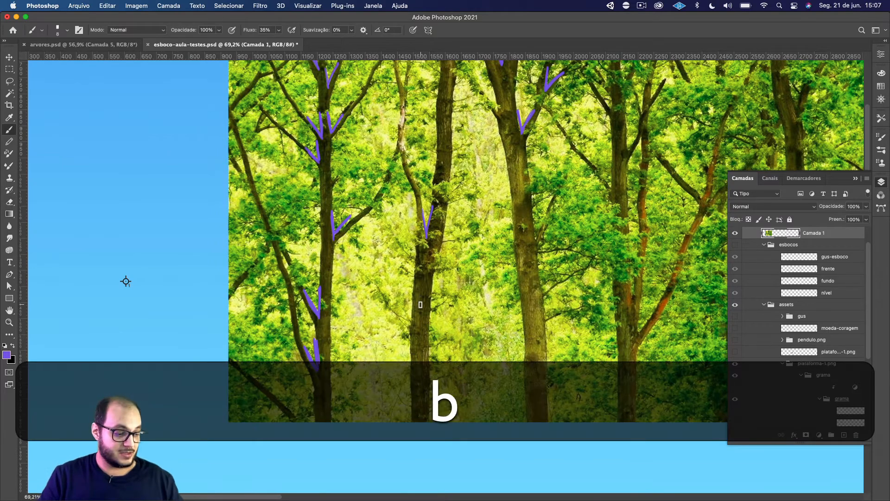
pyautogui.press(']')
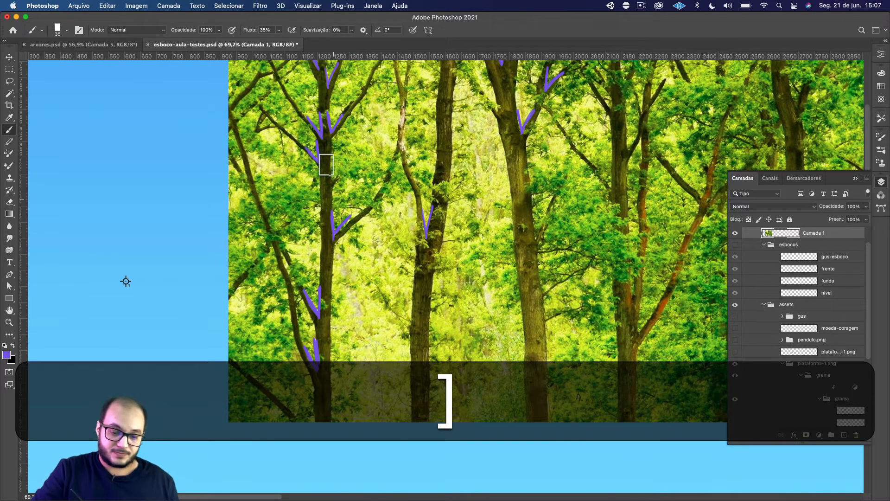
pyautogui.moveTo(326, 144); pyautogui.dragTo(327, 425)
pyautogui.moveTo(321, 332); pyautogui.dragTo(319, 416)
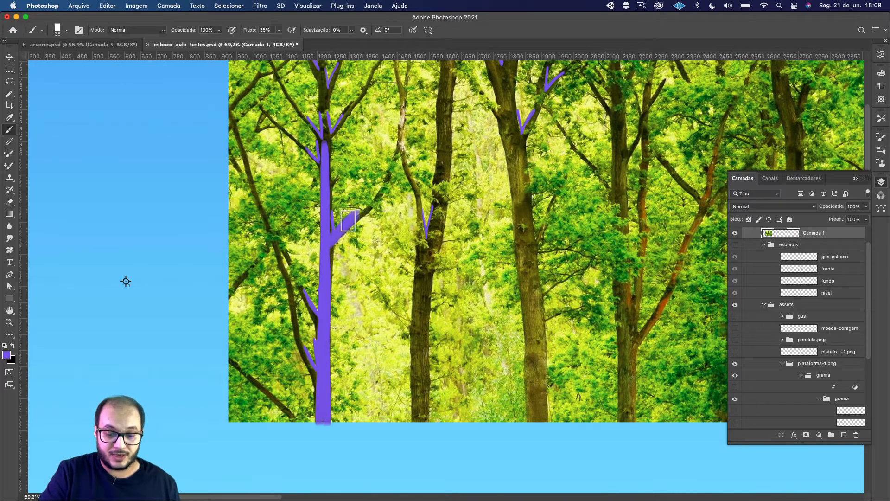
# Undo the thick branch stroke and trace one branch on each side of the purple trunk with a size 20 brush.
pyautogui.press('super+z')
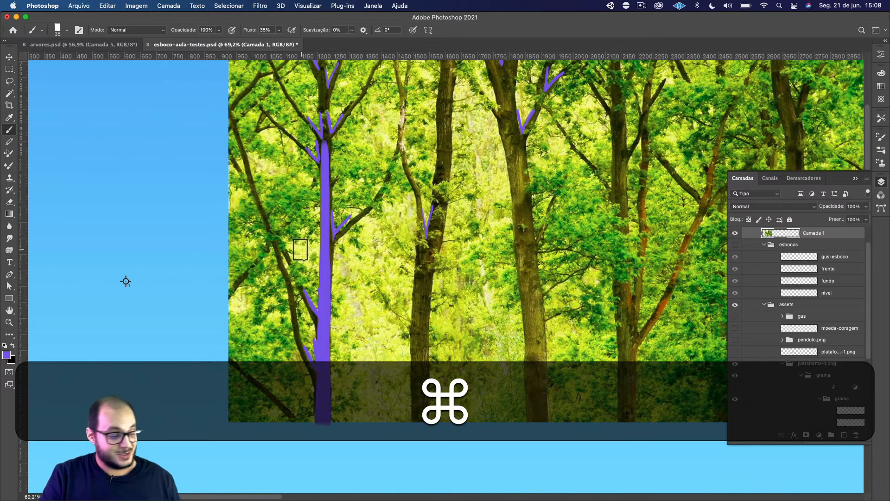
pyautogui.press('[')
pyautogui.press('[')
pyautogui.press('[')
pyautogui.moveTo(338, 232)
pyautogui.mouseDown()
pyautogui.moveTo(372, 207)
pyautogui.moveTo(400, 149)
pyautogui.moveTo(391, 171)
pyautogui.moveTo(401, 115)
pyautogui.mouseUp()
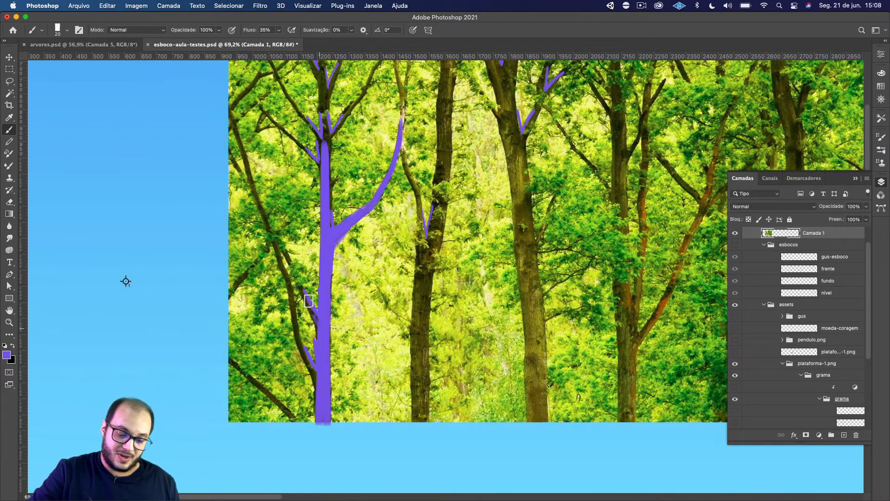
pyautogui.moveTo(316, 324); pyautogui.dragTo(249, 180)
pyautogui.press('super+z')
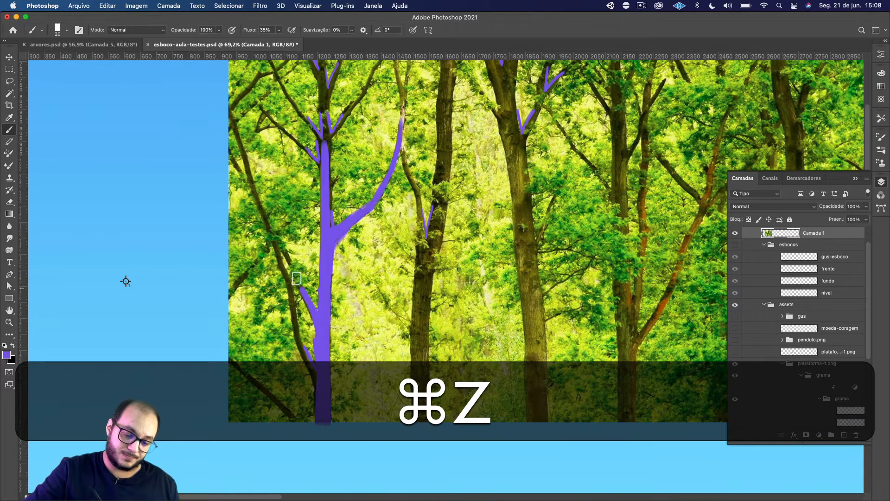
pyautogui.moveTo(316, 320); pyautogui.dragTo(237, 167)
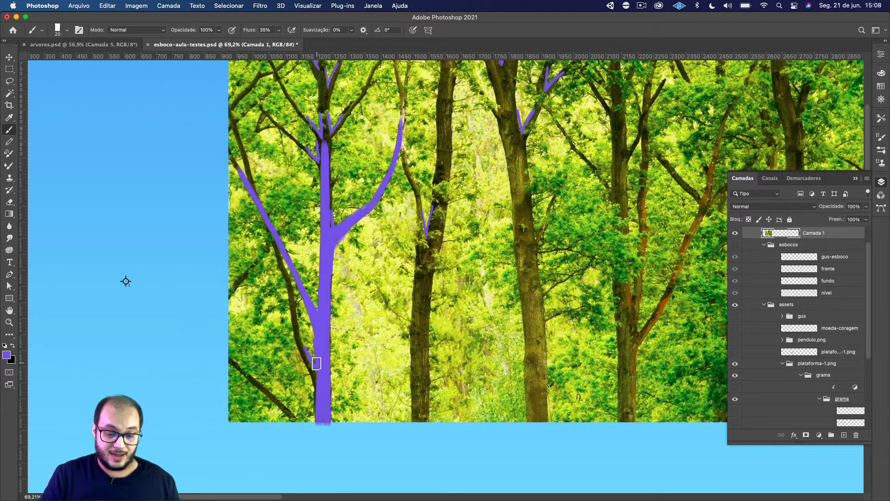
# Add a new empty layer above the painted photo and delete the photo layer Camada 1.
pyautogui.moveTo(602, 391); pyautogui.dragTo(430, 381)
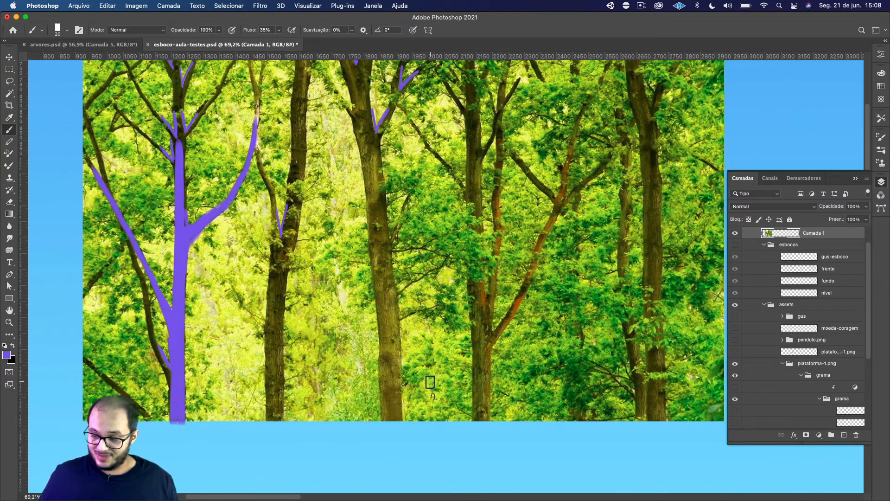
pyautogui.click(736, 232)
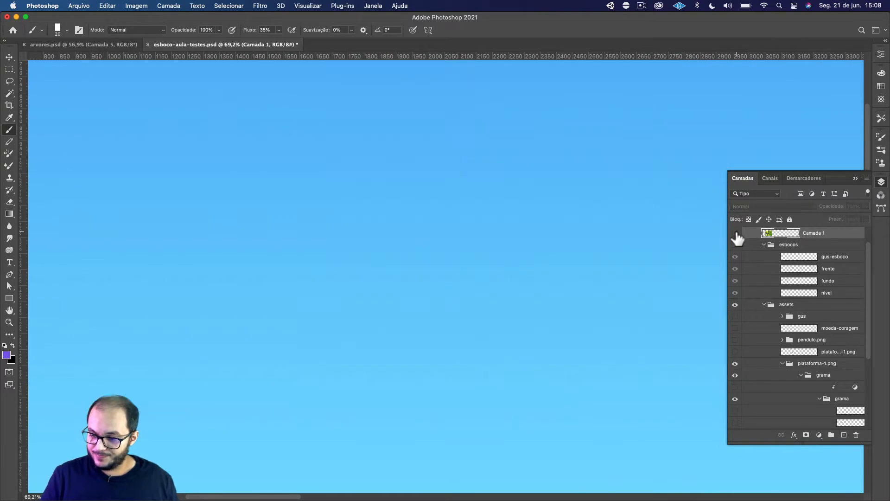
pyautogui.click(735, 232)
pyautogui.click(845, 435)
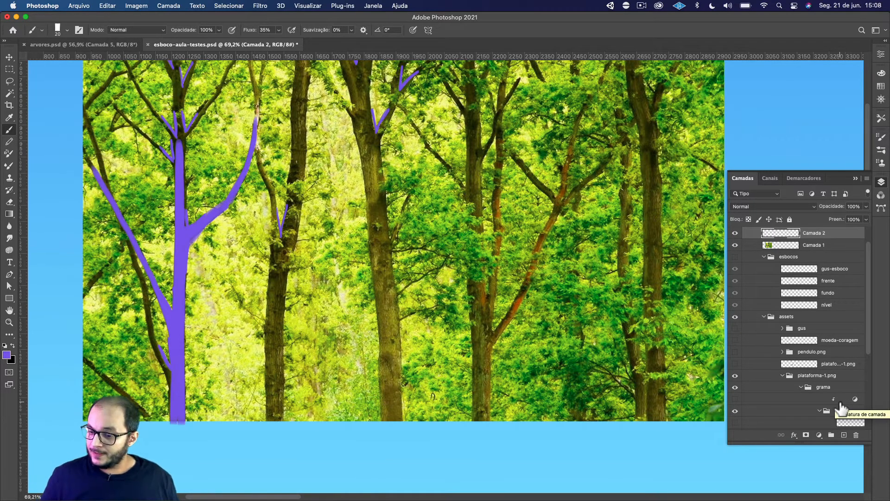
pyautogui.press('super')
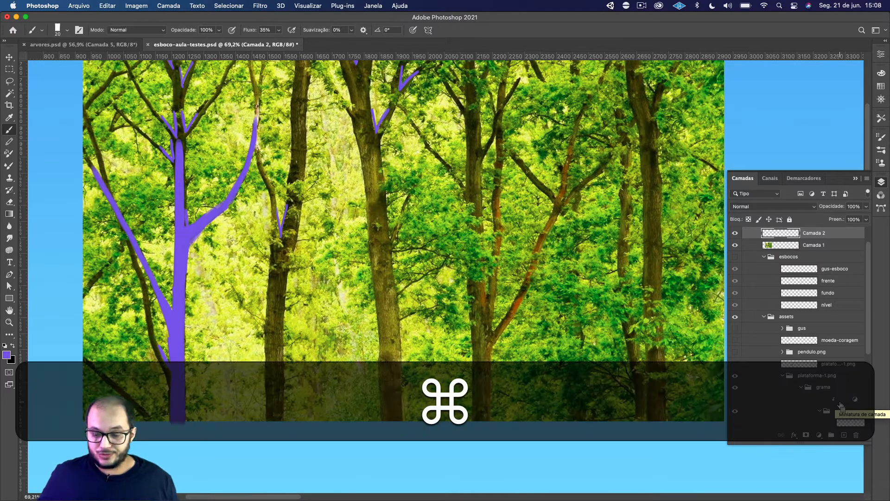
pyautogui.moveTo(798, 245); pyautogui.dragTo(857, 435)
# Paste a clean copy of the forest photo into Camada 2 and scale it up proportionally about its centre.
pyautogui.scroll(3, 811, 279)
pyautogui.click(795, 258)
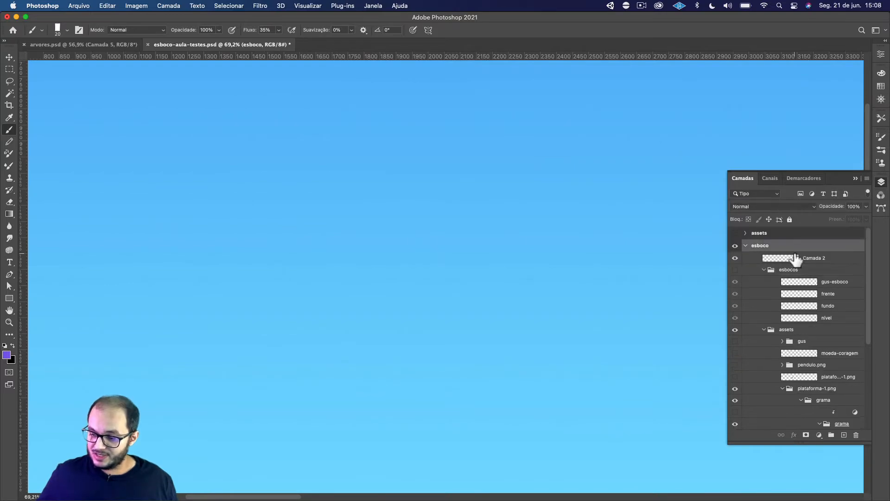
pyautogui.press('super+v')
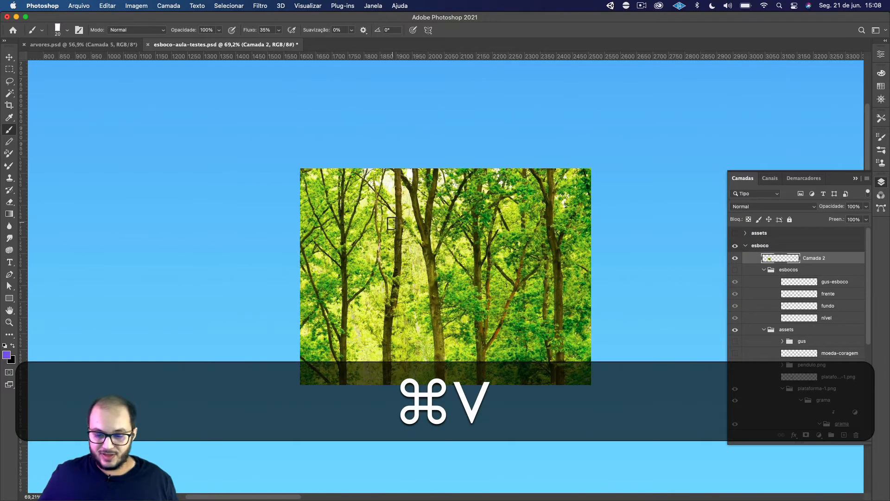
pyautogui.press('v')
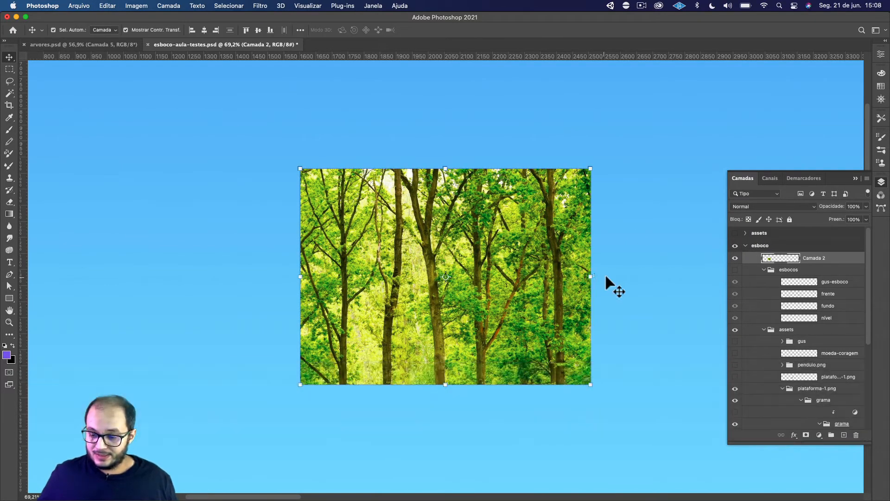
pyautogui.moveTo(598, 275); pyautogui.dragTo(692, 274)
pyautogui.click(805, 260)
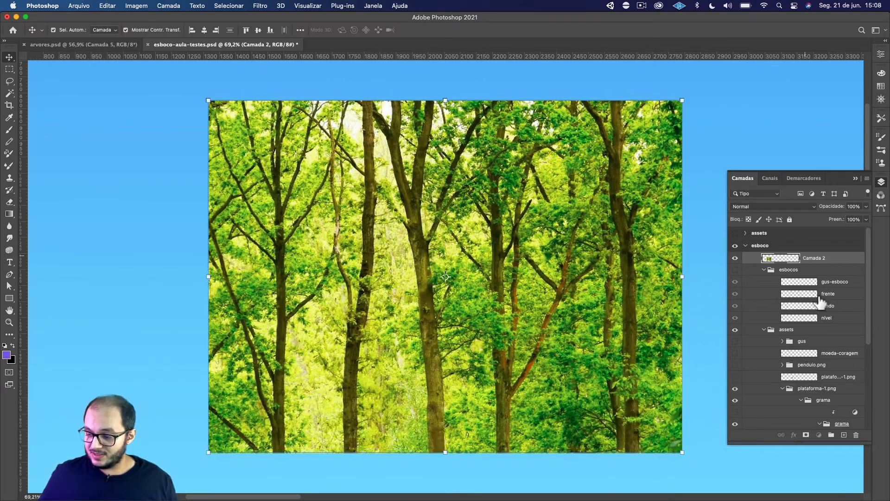
# Add a new empty layer above the photo layer Camada 2 and rename it sil.
pyautogui.click(844, 435)
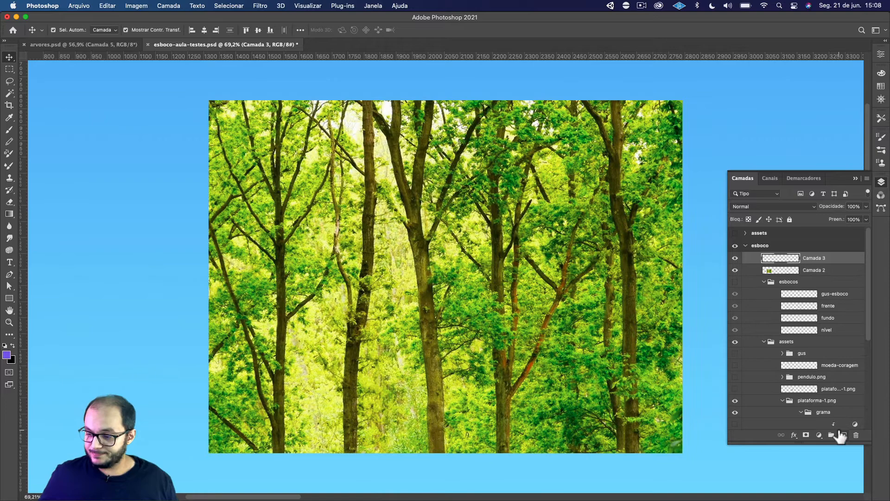
pyautogui.doubleClick(812, 258)
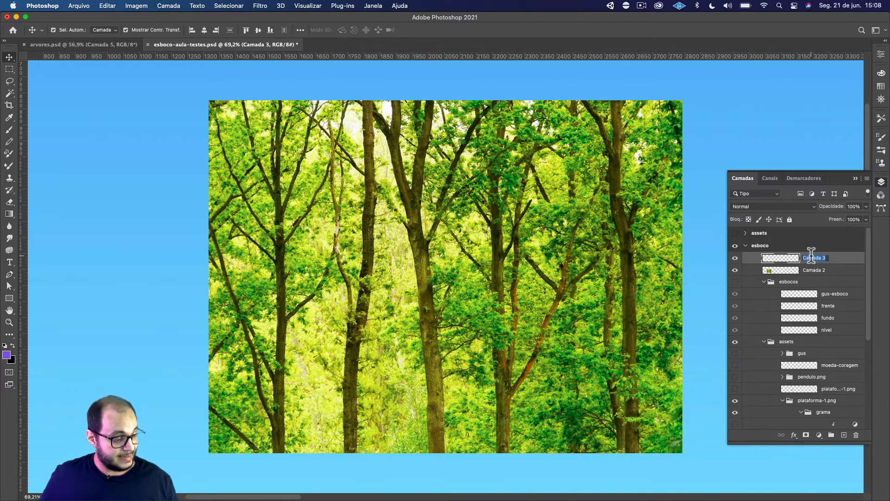
pyautogui.write('si')
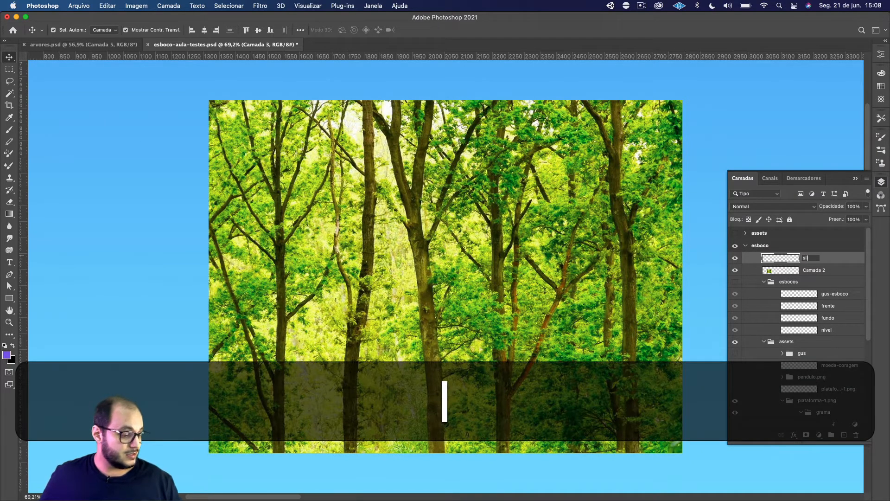
pyautogui.press('Return')
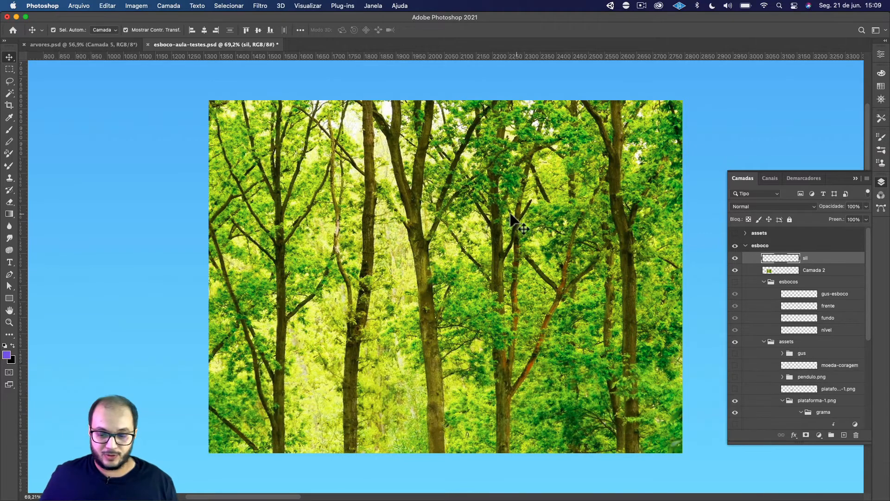
# Trace the leftmost large tree's trunk and its long right-hand branch in purple with the size 20 brush on layer sil.
pyautogui.keyDown('alt'); pyautogui.scroll(3, 505, 212); pyautogui.keyUp('alt')
pyautogui.keyDown('alt'); pyautogui.scroll(-2, 506, 213); pyautogui.keyUp('alt')
pyautogui.moveTo(529, 227); pyautogui.dragTo(461, 202)
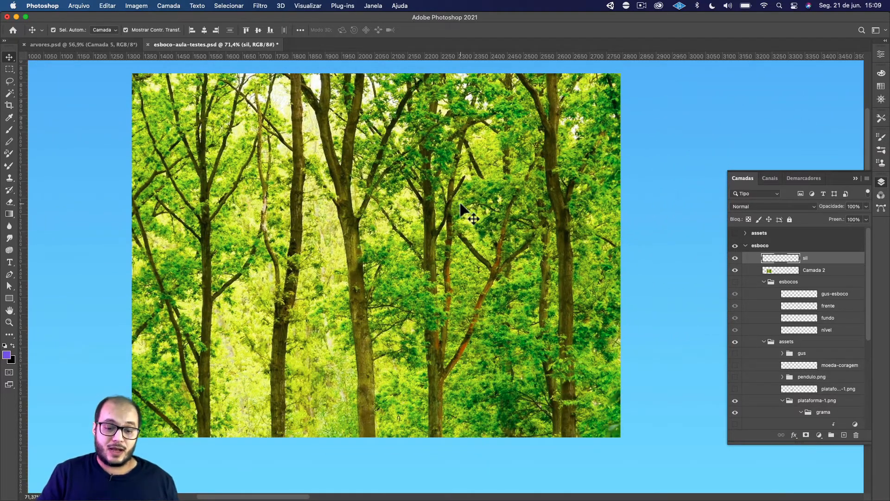
pyautogui.moveTo(321, 356); pyautogui.dragTo(439, 362)
pyautogui.press('b')
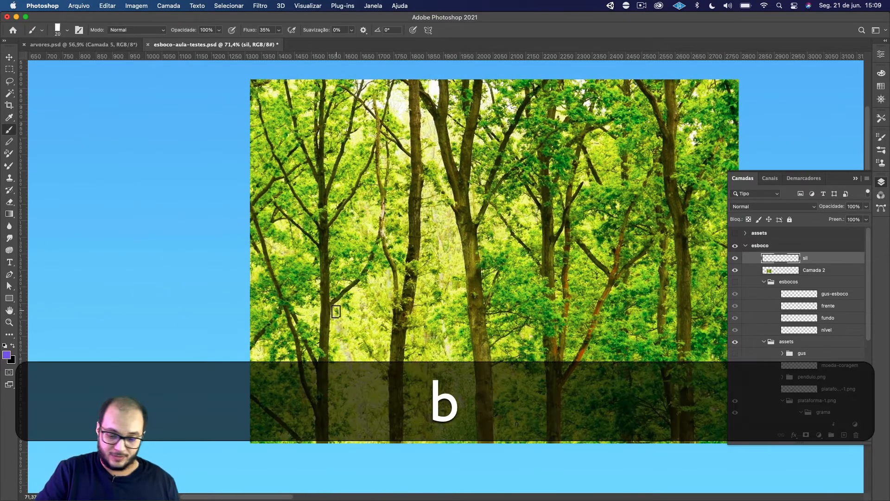
pyautogui.moveTo(325, 304); pyautogui.dragTo(325, 437)
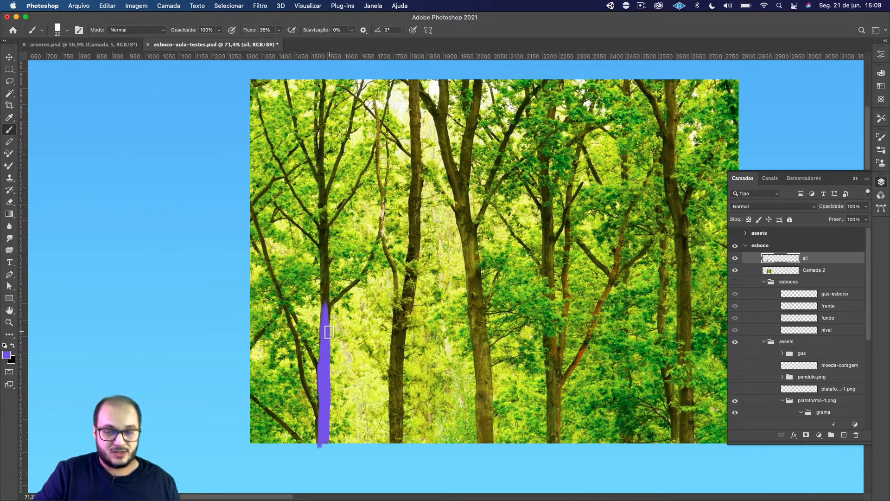
pyautogui.moveTo(329, 332)
pyautogui.mouseDown()
pyautogui.moveTo(335, 299)
pyautogui.moveTo(328, 320)
pyautogui.moveTo(325, 309)
pyautogui.moveTo(365, 267)
pyautogui.moveTo(378, 234)
pyautogui.moveTo(373, 254)
pyautogui.moveTo(386, 209)
pyautogui.moveTo(387, 126)
pyautogui.mouseUp()
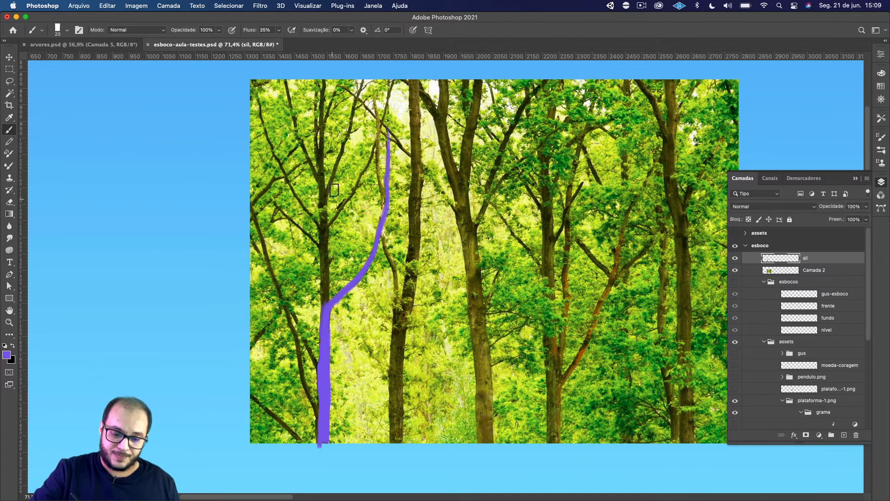
pyautogui.moveTo(325, 208)
pyautogui.mouseDown()
pyautogui.moveTo(323, 293)
pyautogui.moveTo(323, 193)
pyautogui.moveTo(327, 308)
pyautogui.mouseUp()
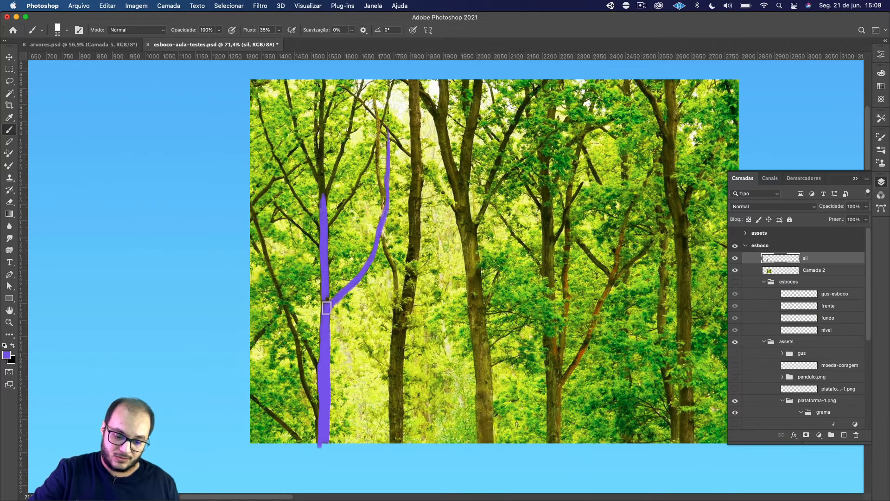
# Trace the two lower branches on the left of the purple trunk and extend their joined limb past the photo's left edge.
pyautogui.moveTo(253, 237); pyautogui.dragTo(317, 367)
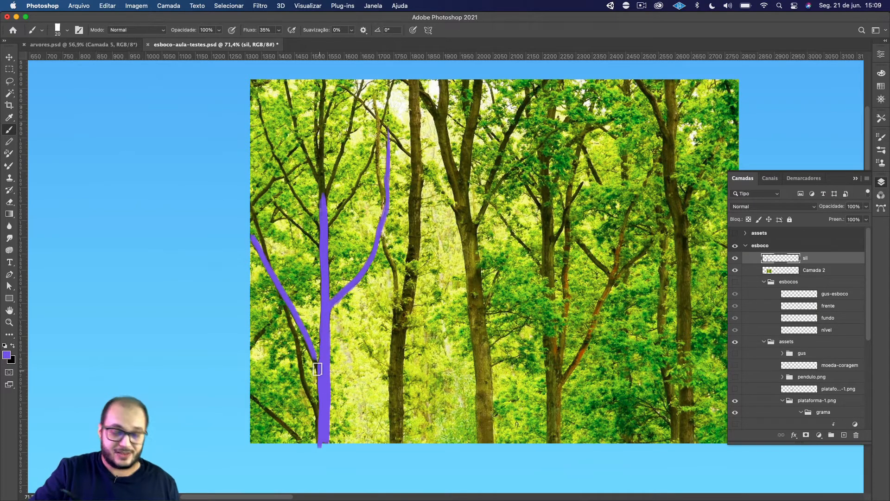
pyautogui.press('super+z')
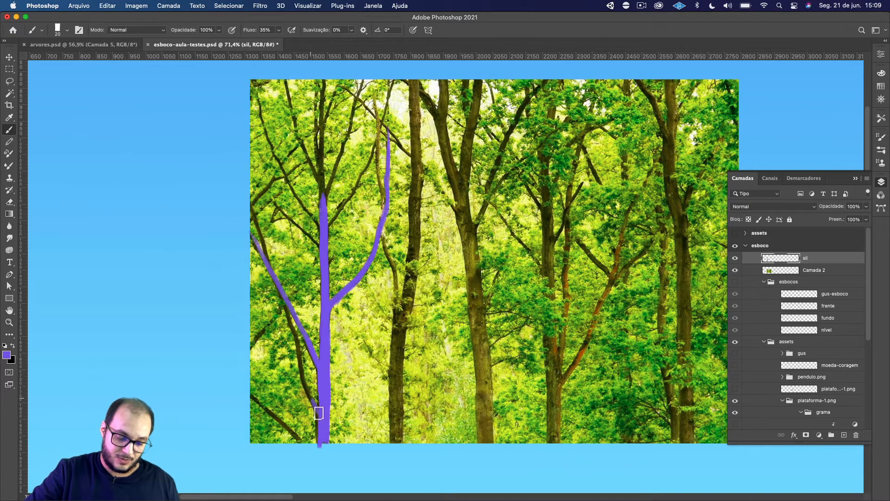
pyautogui.moveTo(319, 413); pyautogui.dragTo(289, 309)
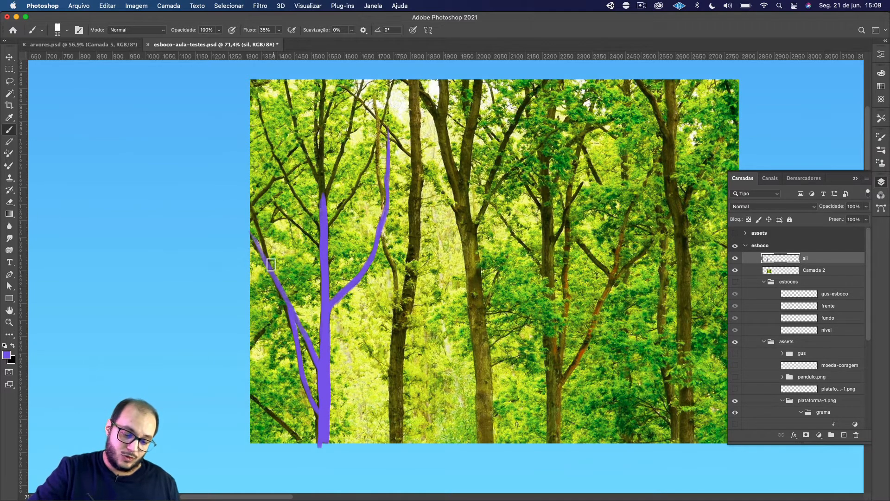
pyautogui.moveTo(271, 264); pyautogui.dragTo(240, 178)
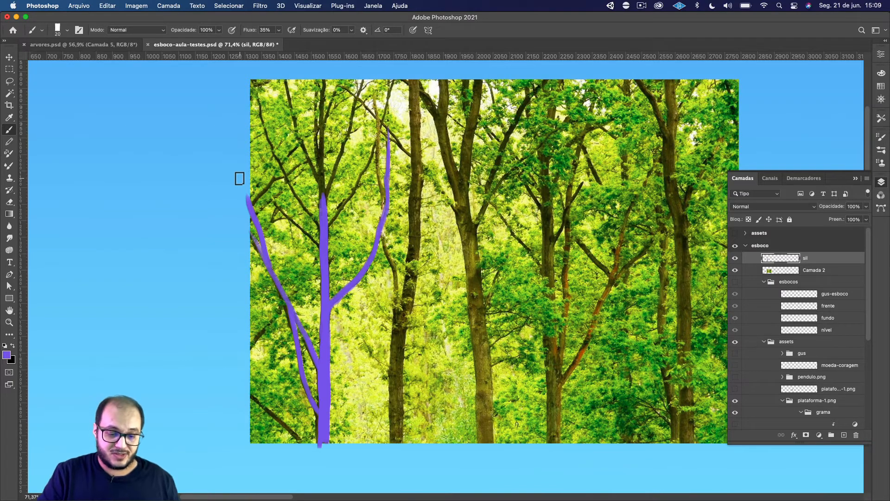
pyautogui.moveTo(293, 227)
pyautogui.mouseDown()
pyautogui.moveTo(270, 292)
pyautogui.moveTo(287, 272)
pyautogui.moveTo(276, 262)
pyautogui.moveTo(273, 284)
pyautogui.mouseUp()
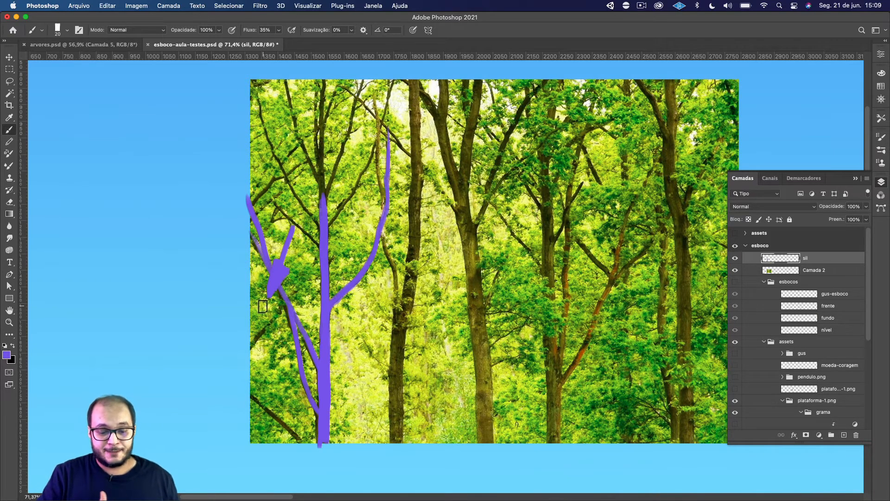
pyautogui.press('super+z')
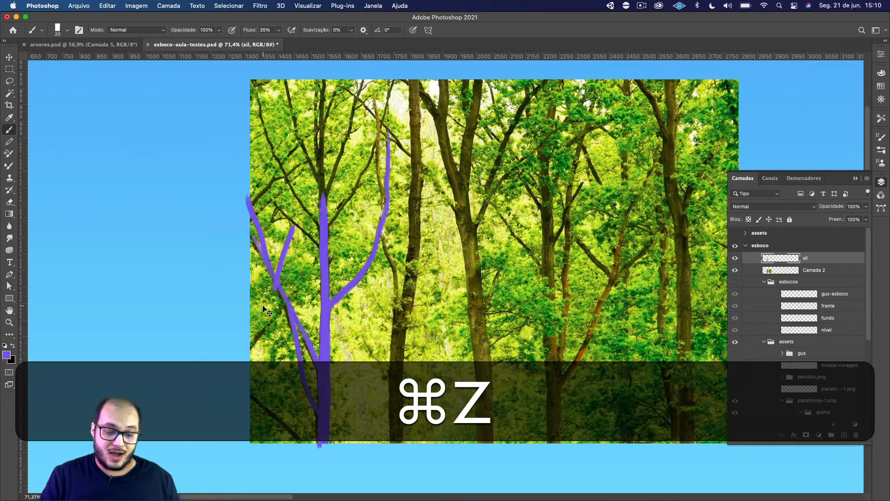
pyautogui.press('super+z')
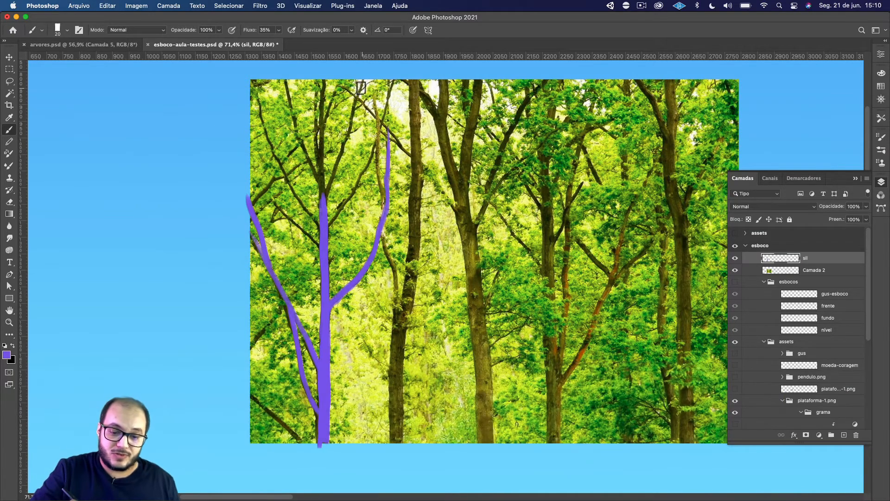
# Trace the upper right-hand branches, extend the trunk to the photo's top edge and add thin twigs beside its tip.
pyautogui.moveTo(363, 79); pyautogui.dragTo(318, 199)
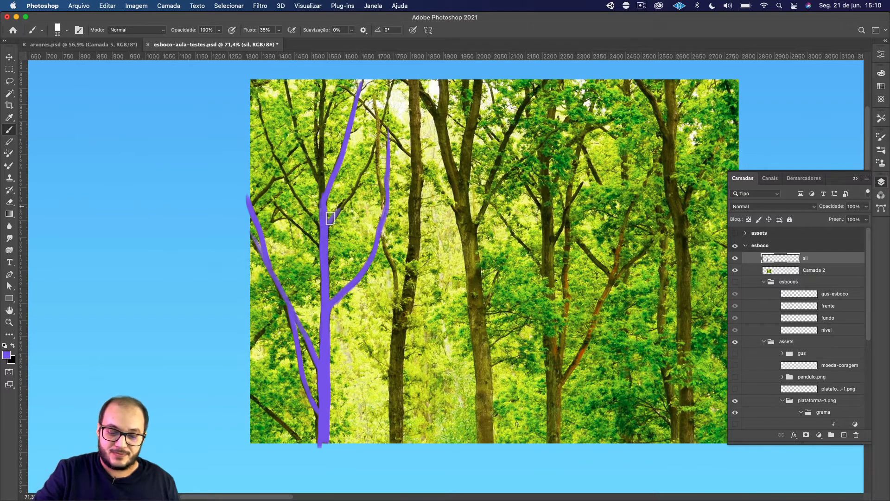
pyautogui.moveTo(329, 220)
pyautogui.mouseDown()
pyautogui.moveTo(373, 156)
pyautogui.moveTo(366, 163)
pyautogui.moveTo(398, 65)
pyautogui.mouseUp()
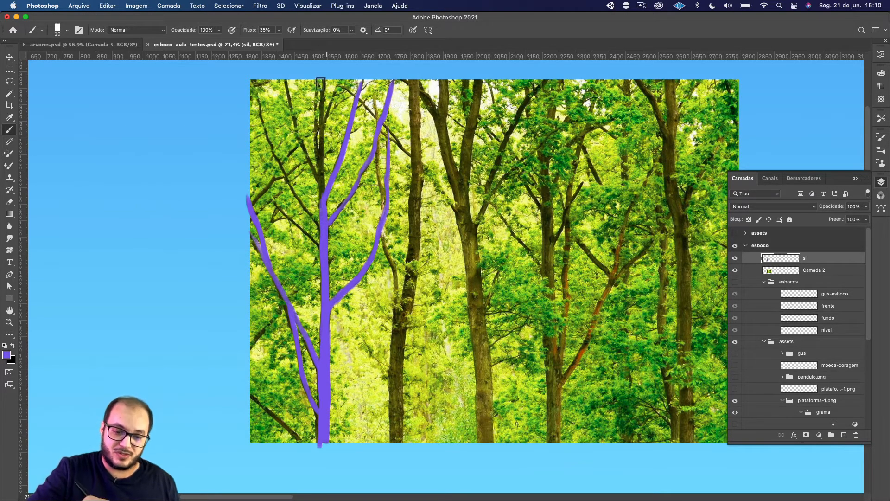
pyautogui.moveTo(321, 84); pyautogui.dragTo(323, 208)
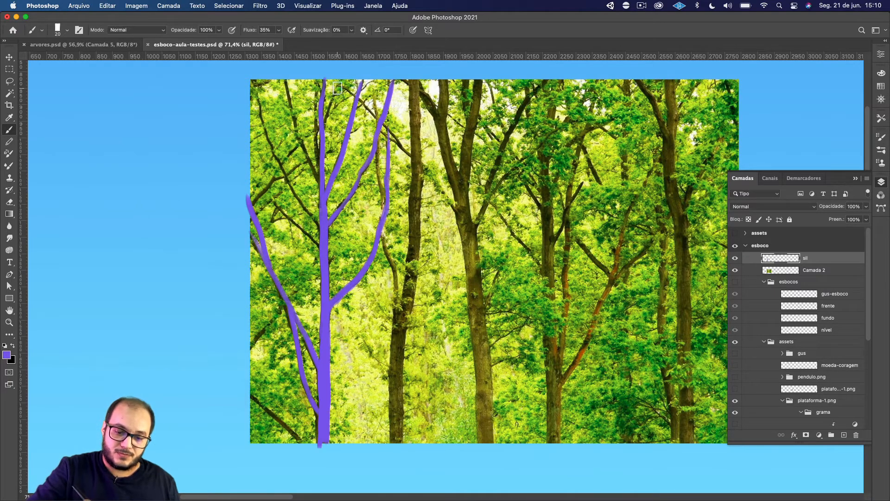
pyautogui.moveTo(337, 87)
pyautogui.mouseDown()
pyautogui.moveTo(325, 113)
pyautogui.moveTo(315, 102)
pyautogui.moveTo(316, 163)
pyautogui.mouseUp()
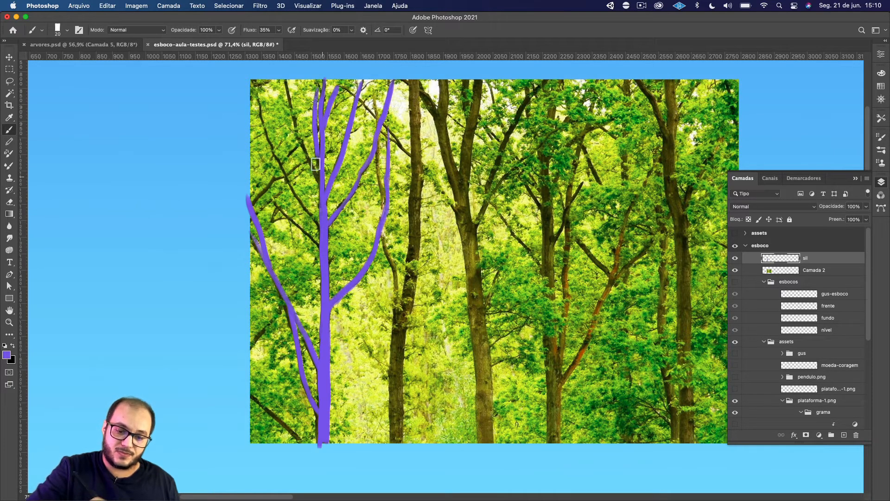
# Trace the three upper left-hand branches down to the purple trunk, redoing the lowest, shortest one.
pyautogui.moveTo(286, 81); pyautogui.dragTo(322, 195)
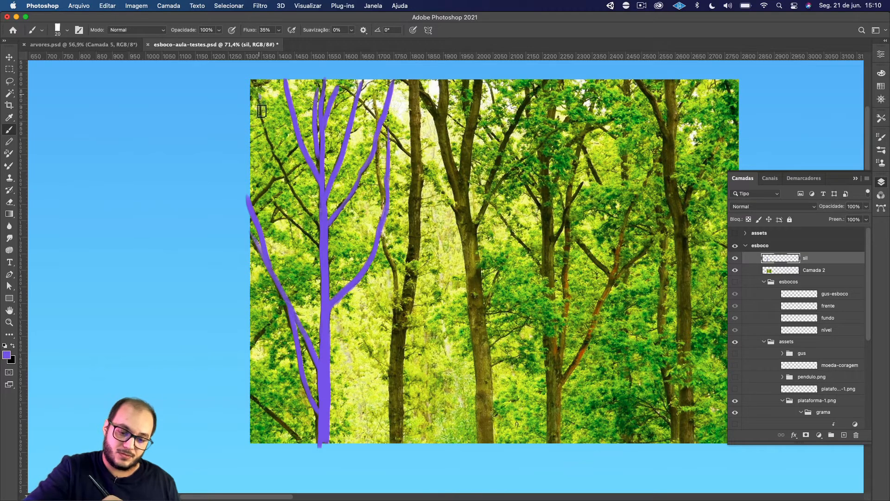
pyautogui.moveTo(262, 111)
pyautogui.mouseDown()
pyautogui.moveTo(285, 176)
pyautogui.moveTo(322, 234)
pyautogui.mouseUp()
pyautogui.moveTo(275, 204); pyautogui.dragTo(317, 245)
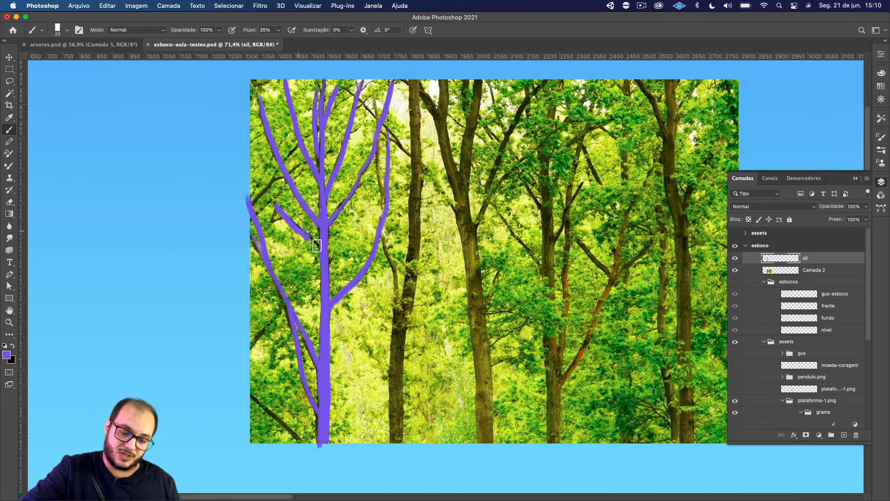
pyautogui.press('super+z')
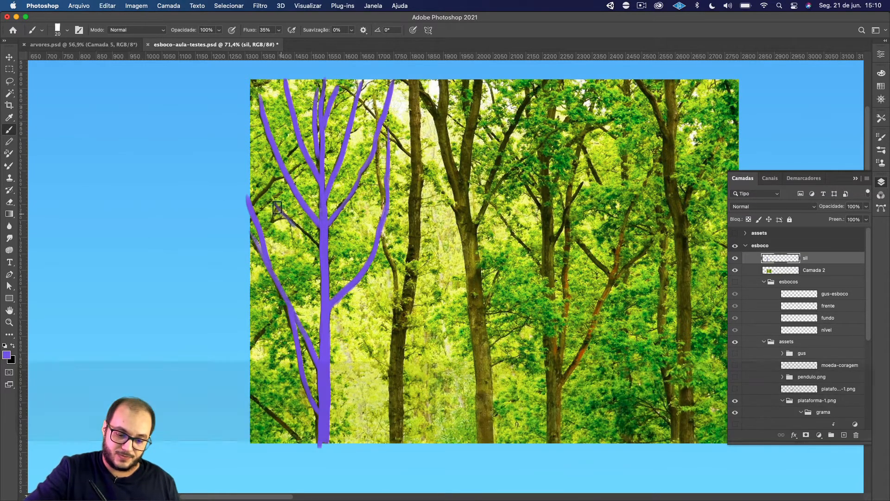
pyautogui.moveTo(277, 208); pyautogui.dragTo(327, 237)
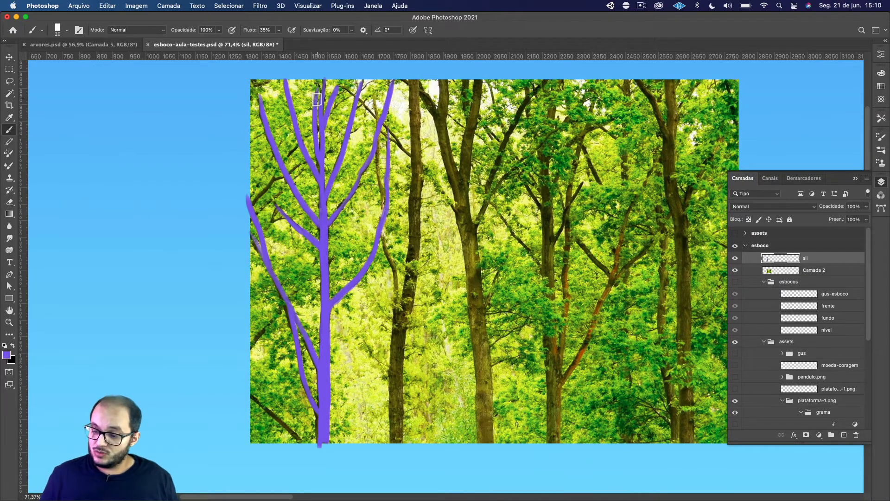
# Isolate layer sil to examine the traced tree silhouette on its own, and restore the visibility of the other layers.
pyautogui.keyDown('super'); pyautogui.click(735, 259); pyautogui.keyUp('super')
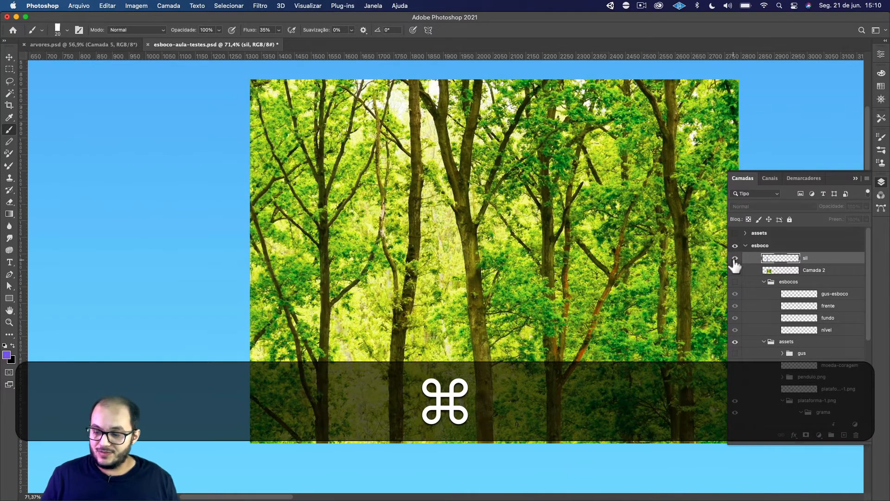
pyautogui.keyDown('super'); pyautogui.click(736, 258); pyautogui.keyUp('super')
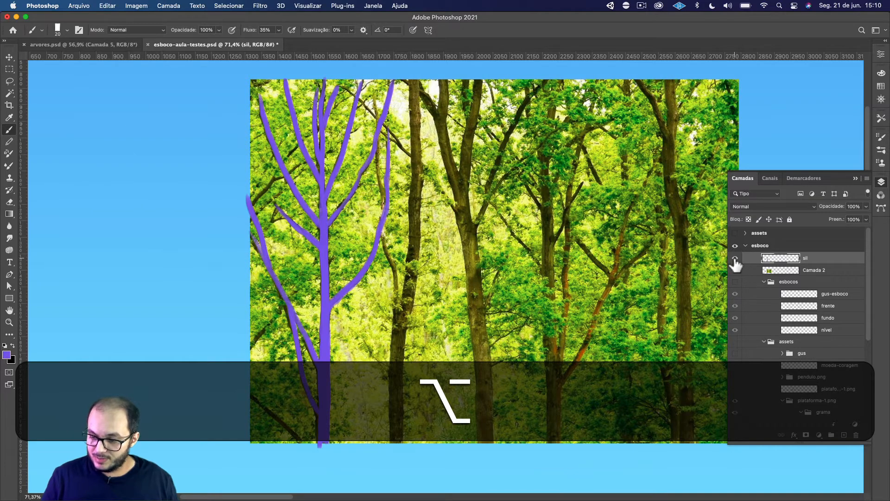
pyautogui.keyDown('alt'); pyautogui.click(735, 259); pyautogui.keyUp('alt')
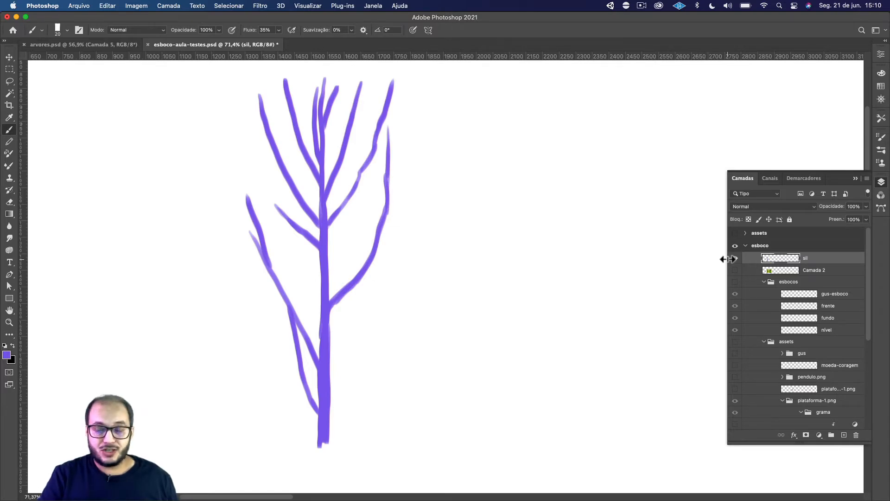
pyautogui.press('alt')
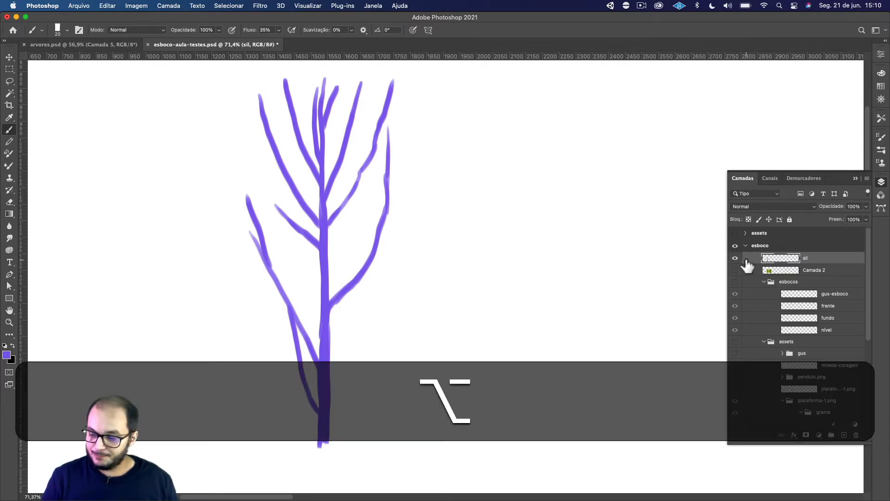
pyautogui.click(735, 269)
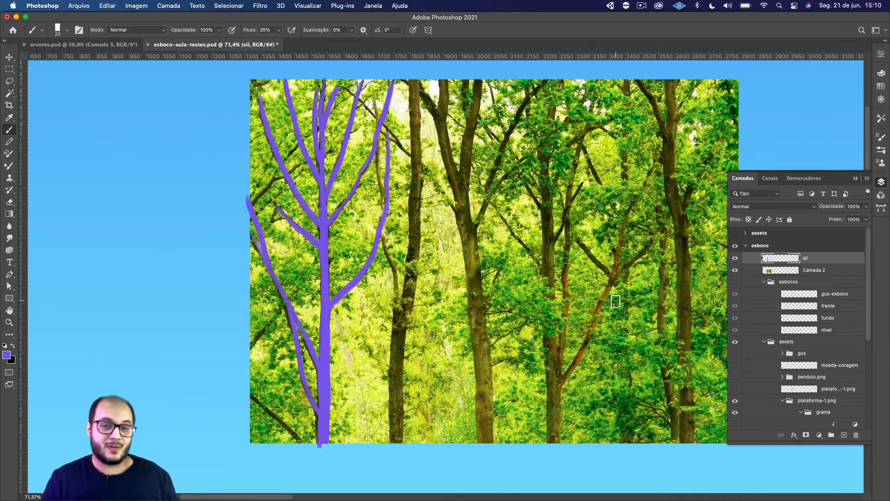
# Switch to arvores.psd, paint purple arrows on Camada 5 pointing down into the tree's four branch forks, and undo the last stroke.
pyautogui.click(127, 44)
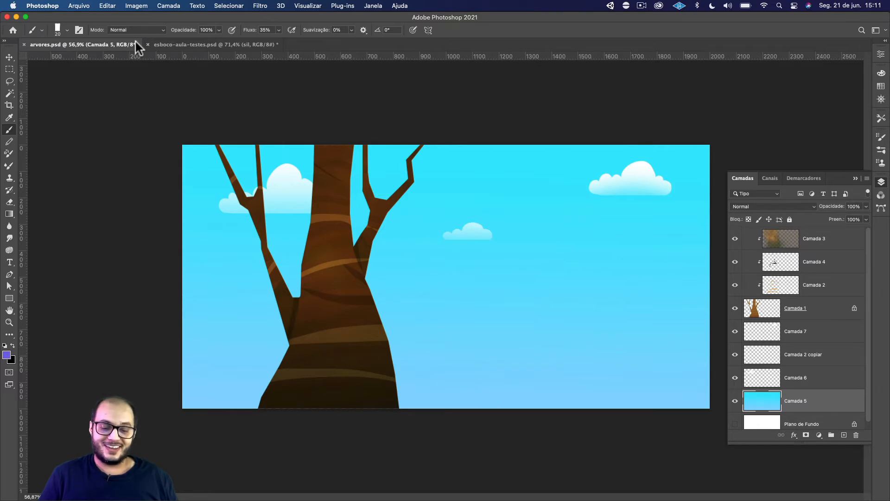
pyautogui.moveTo(383, 161); pyautogui.dragTo(382, 188)
pyautogui.moveTo(379, 182); pyautogui.dragTo(389, 163)
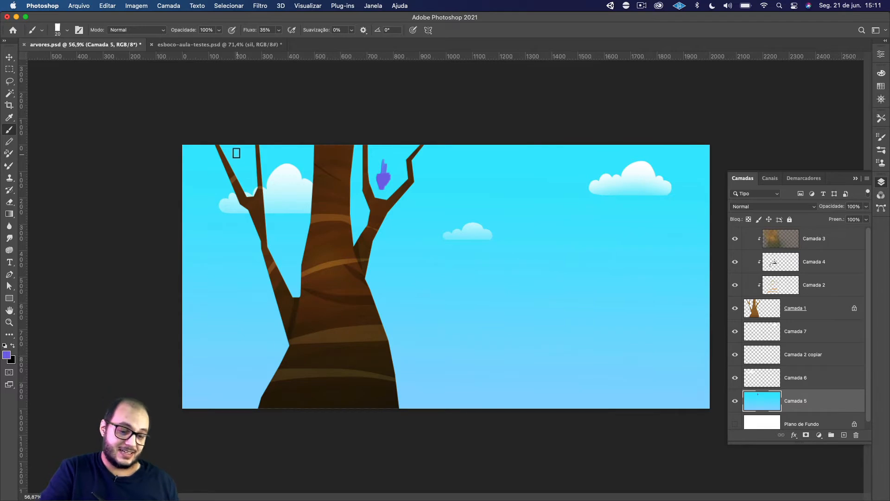
pyautogui.moveTo(234, 149); pyautogui.dragTo(246, 186)
pyautogui.moveTo(289, 251); pyautogui.dragTo(293, 284)
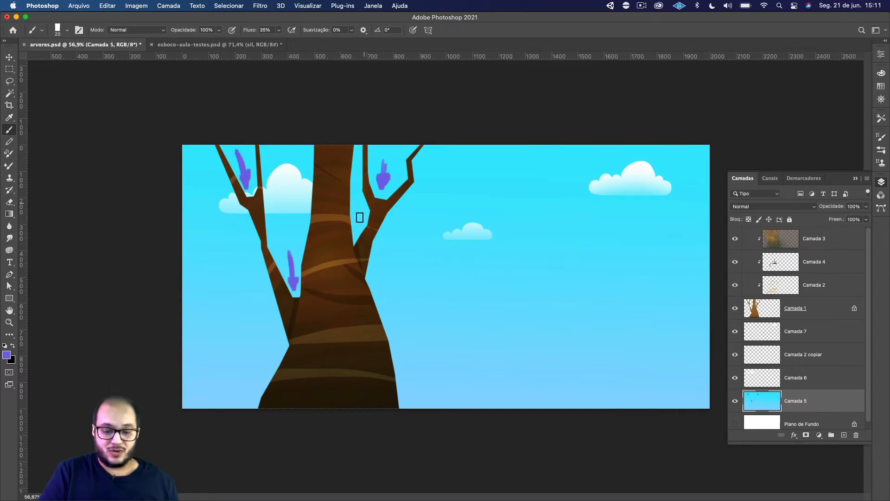
pyautogui.moveTo(358, 213); pyautogui.dragTo(354, 243)
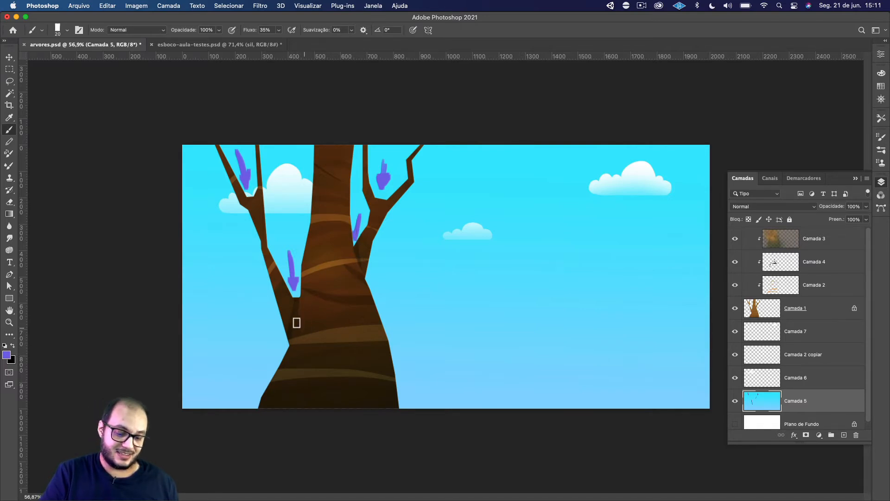
pyautogui.moveTo(359, 217)
pyautogui.mouseDown()
pyautogui.moveTo(356, 234)
pyautogui.moveTo(360, 208)
pyautogui.mouseUp()
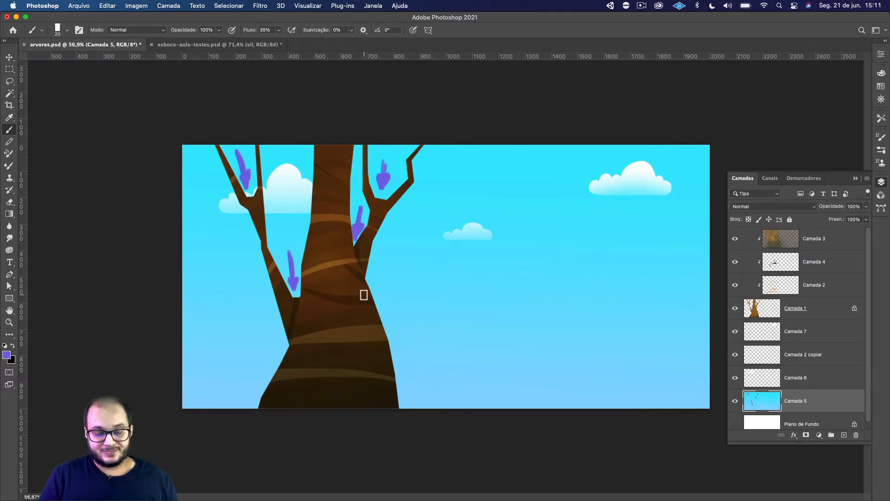
pyautogui.press('super+z')
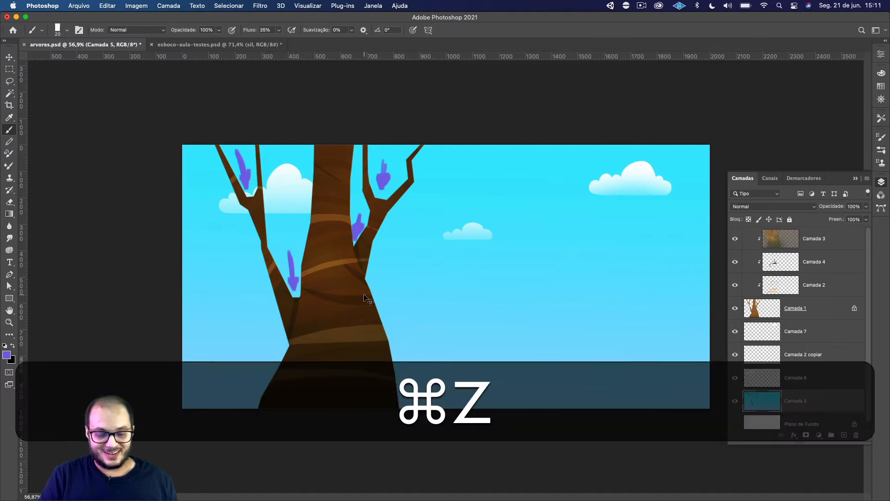
# Undo the remaining purple arrow strokes on Camada 5 so the tree's branch forks are clear.
pyautogui.press('super+z')
pyautogui.press('super+z')
pyautogui.press('super+z')
pyautogui.press('super+z')
pyautogui.press('super+z')
pyautogui.press('super+z')
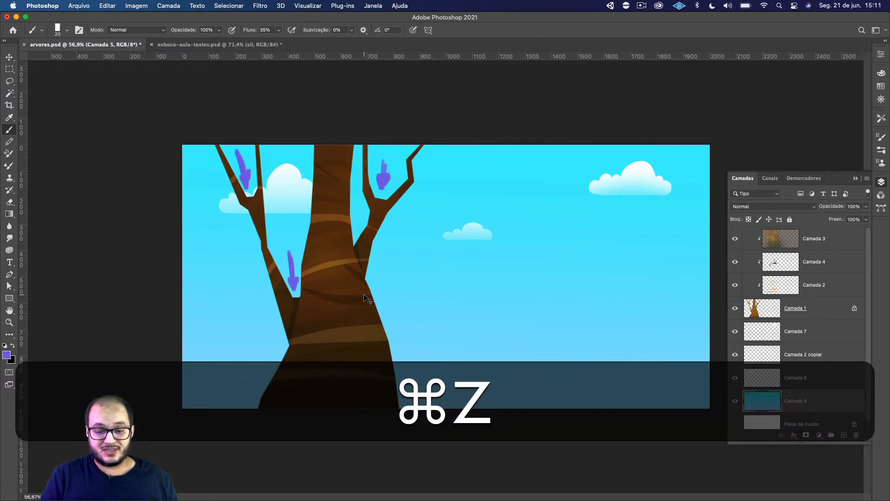
pyautogui.press('super+z')
pyautogui.press('super+z')
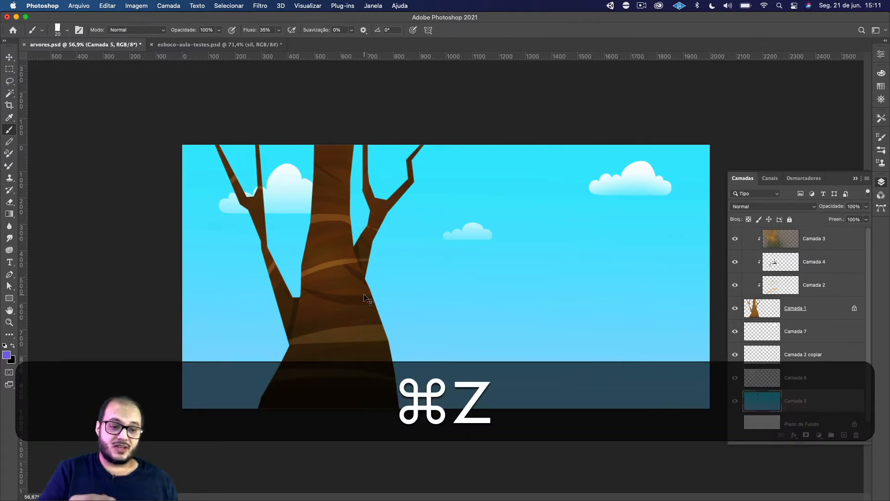
# Return to esboco-aula-testes.psd and delete the traced silhouette layer sil and the forest photo layer Camada 2.
pyautogui.click(248, 44)
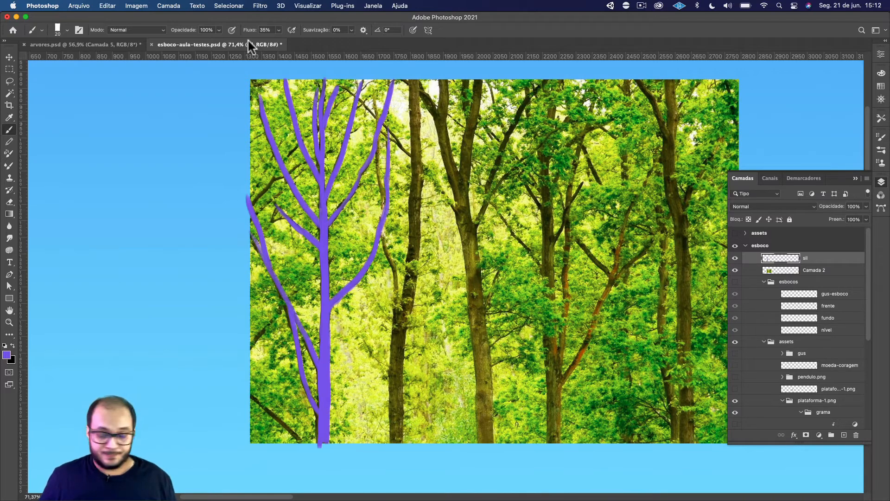
pyautogui.moveTo(832, 263)
pyautogui.mouseDown()
pyautogui.moveTo(845, 288)
pyautogui.moveTo(857, 435)
pyautogui.mouseUp()
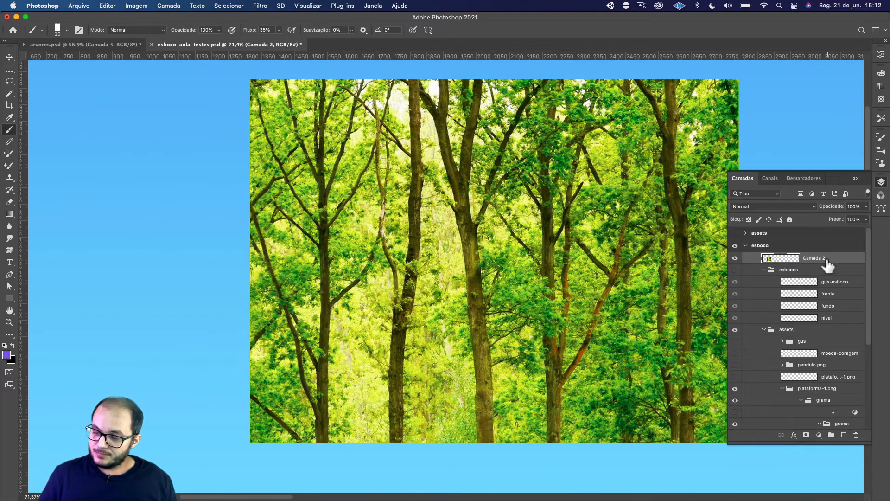
pyautogui.moveTo(830, 259); pyautogui.dragTo(856, 435)
pyautogui.click(855, 178)
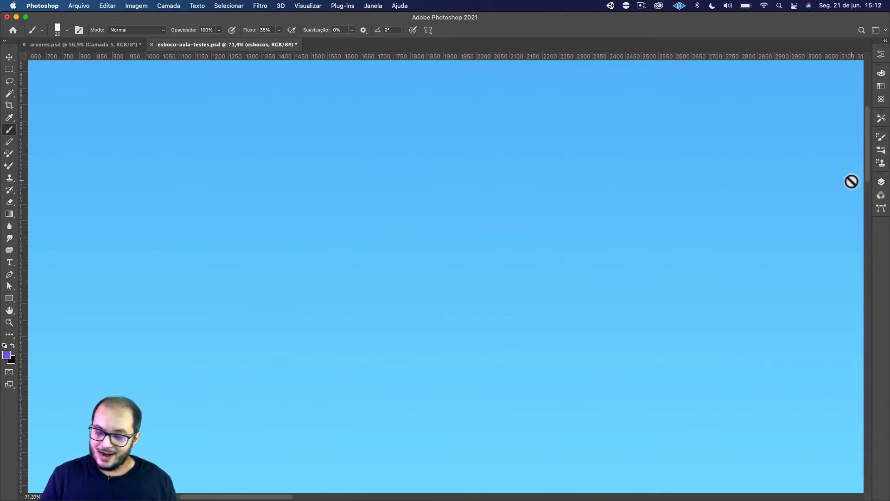
# Add a new layer above gus-esboco inside the esbocos group and make the group visible.
pyautogui.press('super+minus')
pyautogui.press('super+minus')
pyautogui.press('super+minus')
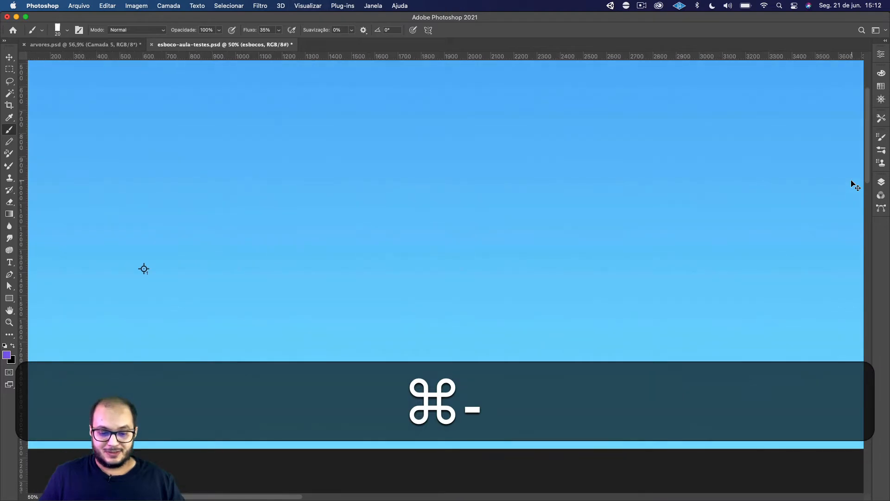
pyautogui.press('space')
pyautogui.moveTo(374, 249); pyautogui.dragTo(383, 281)
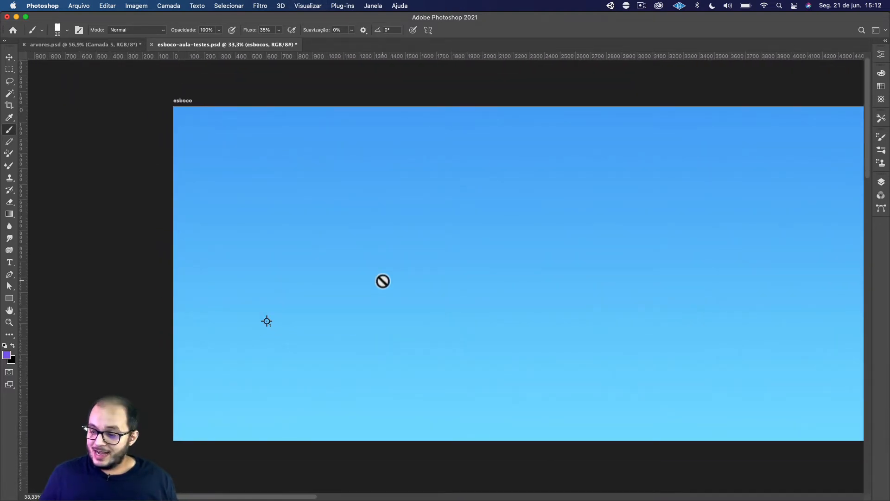
pyautogui.click(881, 182)
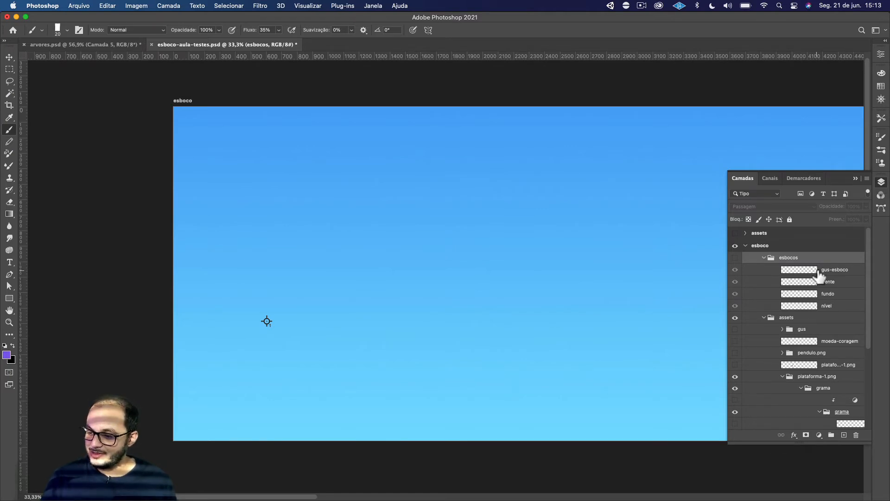
pyautogui.click(828, 271)
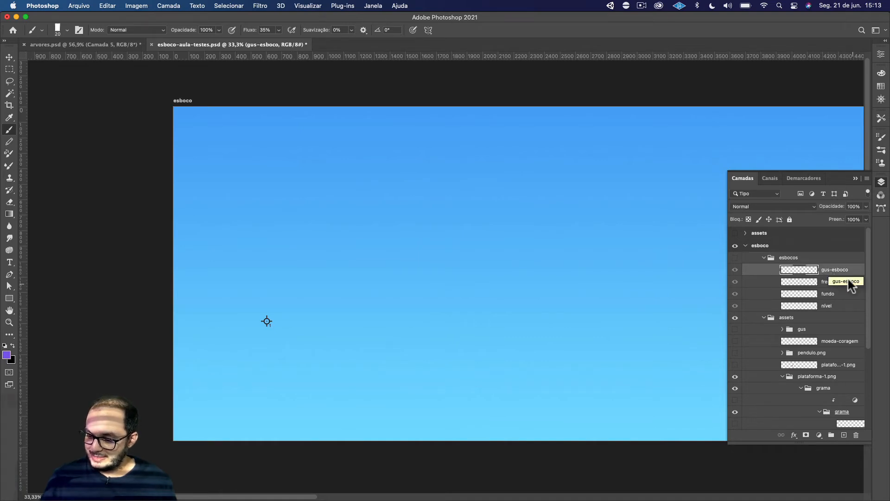
pyautogui.click(844, 435)
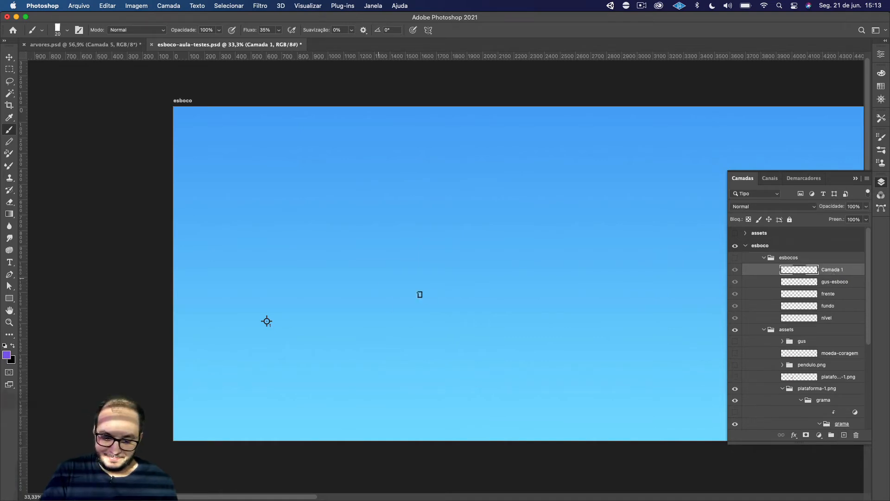
pyautogui.press('super+z')
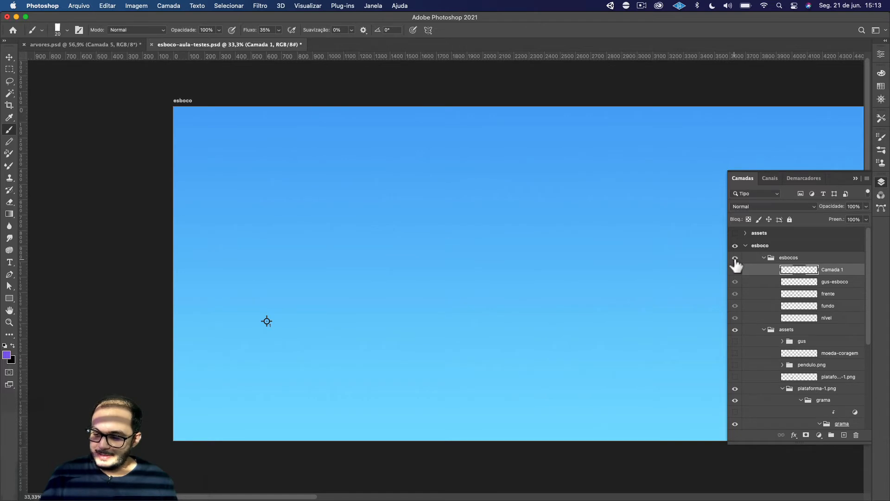
pyautogui.click(735, 258)
pyautogui.press('super+z')
pyautogui.press('super+z')
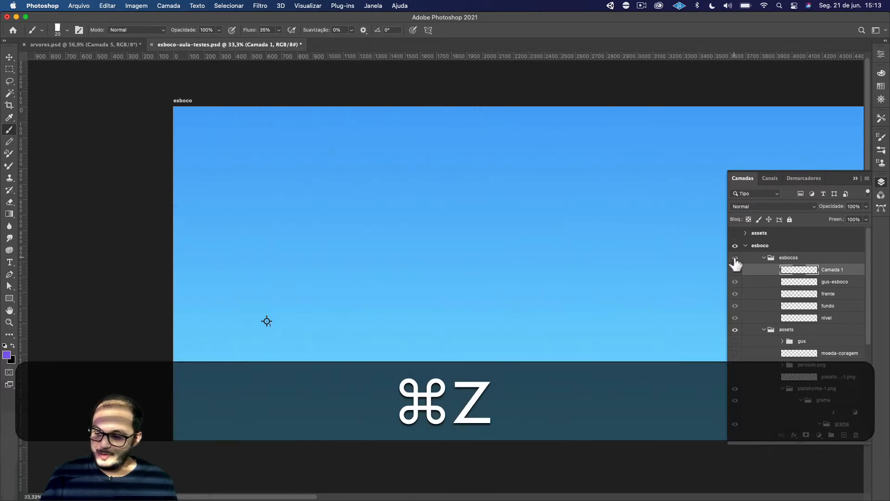
pyautogui.click(735, 258)
# Sketch a purple cartoon tree with two trunk lines and a cloud-shaped crown, and erase the overlapping stroke ends.
pyautogui.moveTo(465, 314)
pyautogui.mouseDown()
pyautogui.moveTo(469, 254)
pyautogui.moveTo(458, 206)
pyautogui.mouseUp()
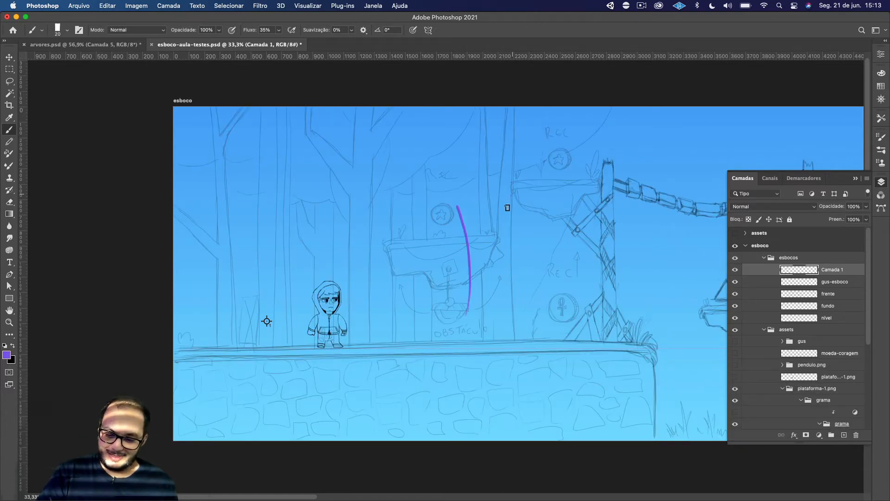
pyautogui.moveTo(510, 196); pyautogui.dragTo(509, 304)
pyautogui.moveTo(458, 207)
pyautogui.mouseDown()
pyautogui.moveTo(411, 172)
pyautogui.moveTo(434, 153)
pyautogui.moveTo(537, 140)
pyautogui.moveTo(523, 184)
pyautogui.moveTo(537, 206)
pyautogui.moveTo(445, 222)
pyautogui.mouseUp()
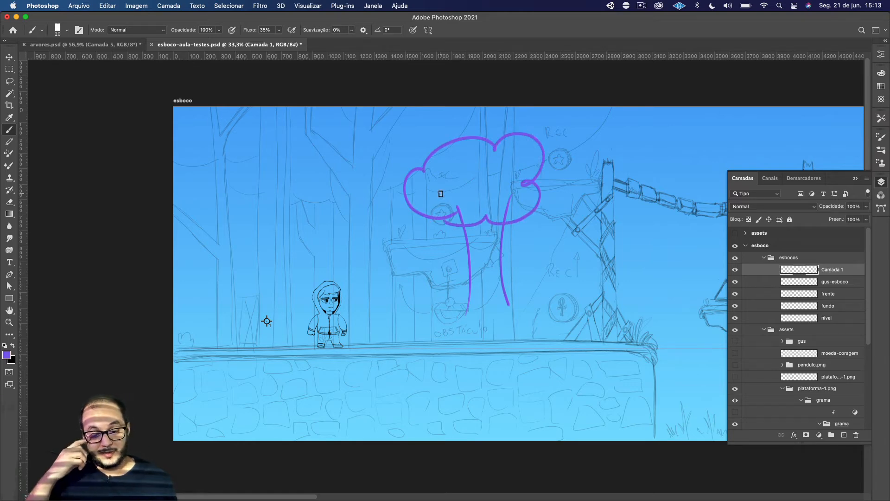
pyautogui.press('e')
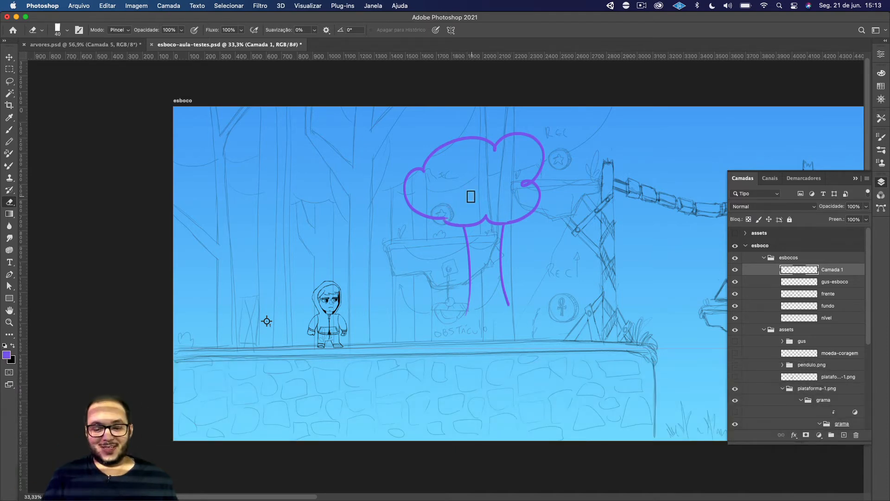
pyautogui.moveTo(518, 182); pyautogui.dragTo(522, 184)
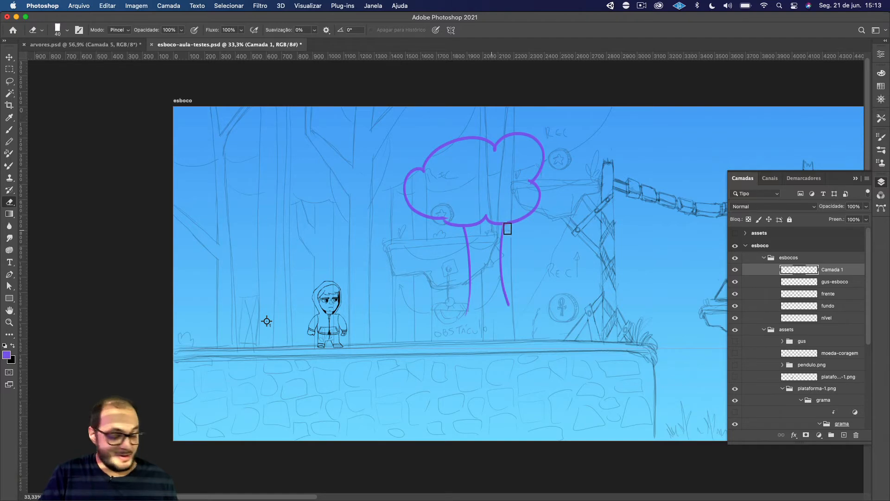
# Brush wavy foliage curls and small drop-shaped marks inside the cartoon tree's crown.
pyautogui.press('b')
pyautogui.moveTo(449, 175); pyautogui.dragTo(486, 162)
pyautogui.moveTo(490, 204); pyautogui.dragTo(519, 189)
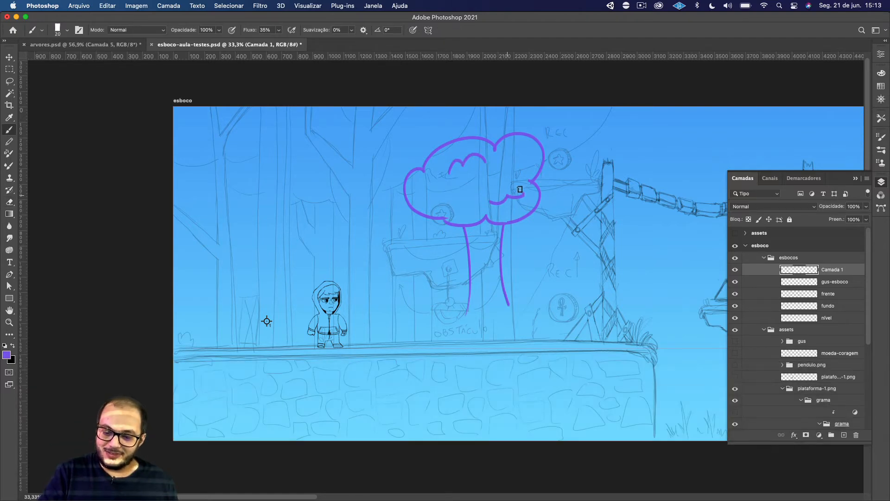
pyautogui.moveTo(436, 179); pyautogui.dragTo(454, 202)
pyautogui.moveTo(507, 155)
pyautogui.mouseDown()
pyautogui.moveTo(519, 158)
pyautogui.moveTo(519, 176)
pyautogui.moveTo(470, 191)
pyautogui.moveTo(500, 169)
pyautogui.mouseUp()
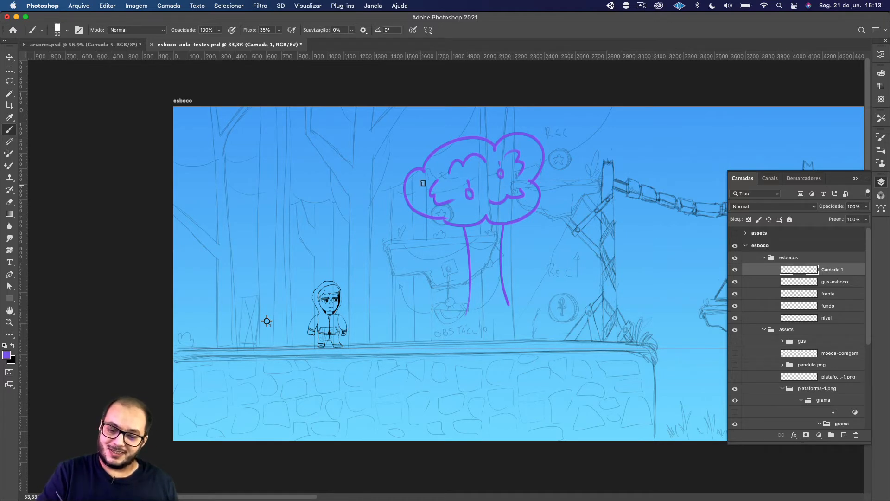
pyautogui.moveTo(417, 187); pyautogui.dragTo(425, 194)
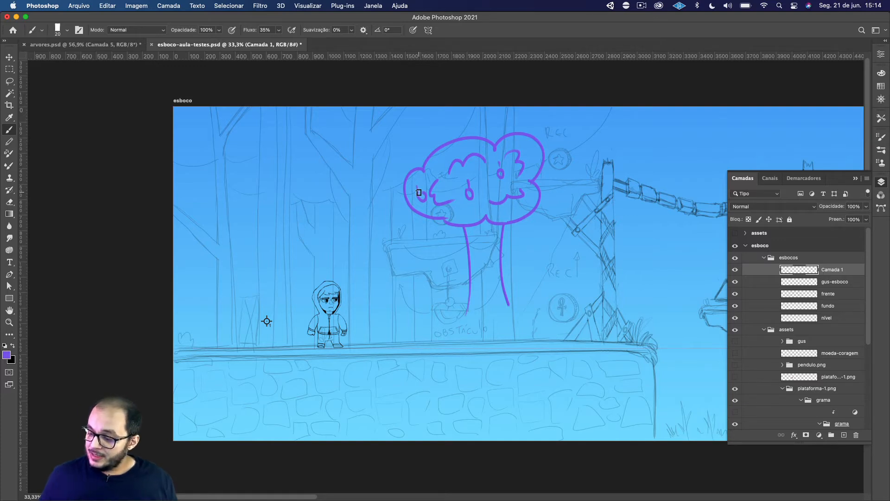
# Delete the layer Camada 1 that holds the purple cartoon tree.
pyautogui.click(856, 435)
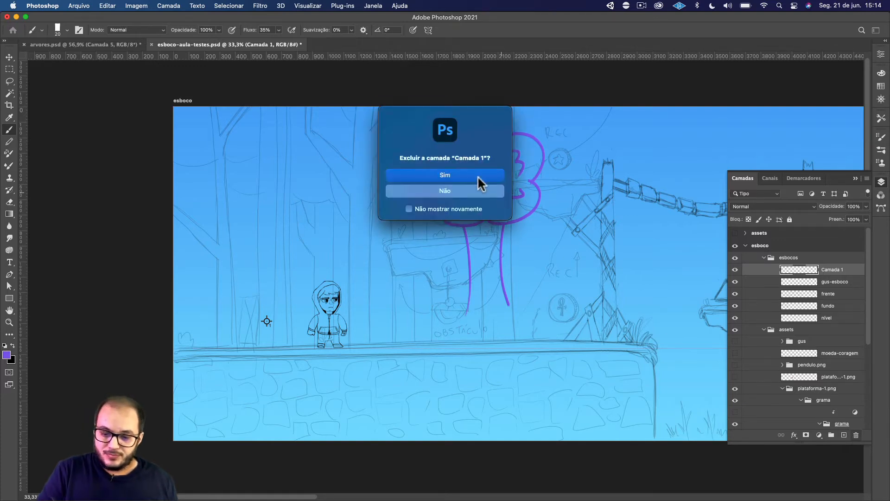
pyautogui.click(478, 177)
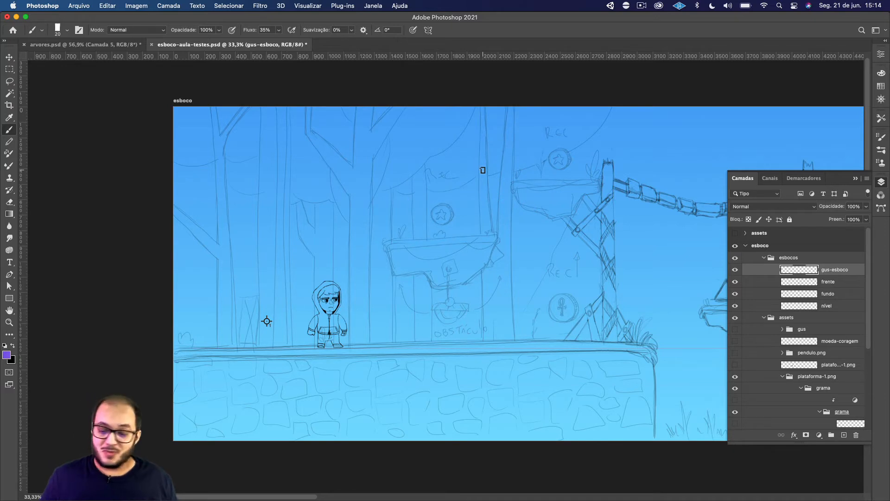
# Add a new layer above nuvem-4.png in the assets group and name it tronco-1.
pyautogui.moveTo(869, 324); pyautogui.dragTo(864, 403)
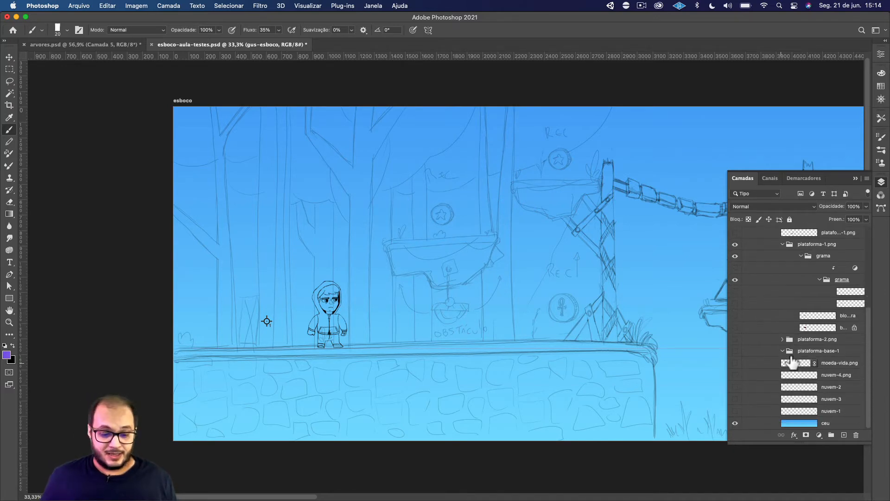
pyautogui.click(806, 426)
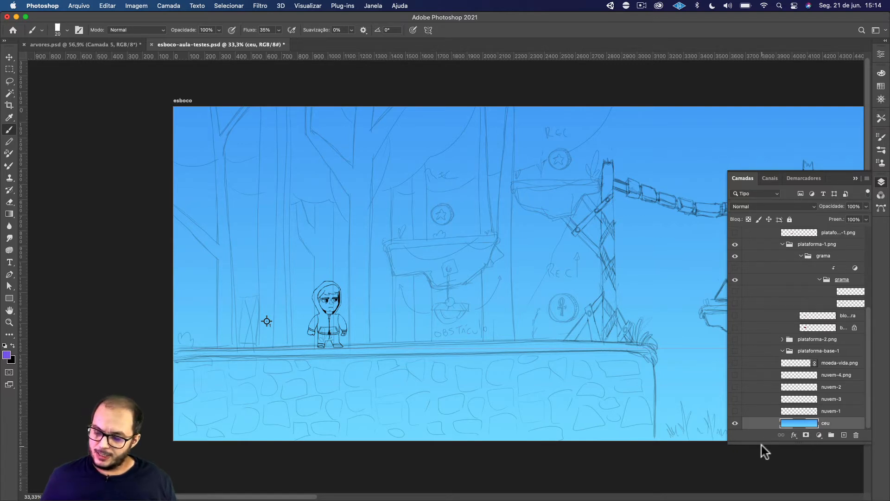
pyautogui.click(796, 376)
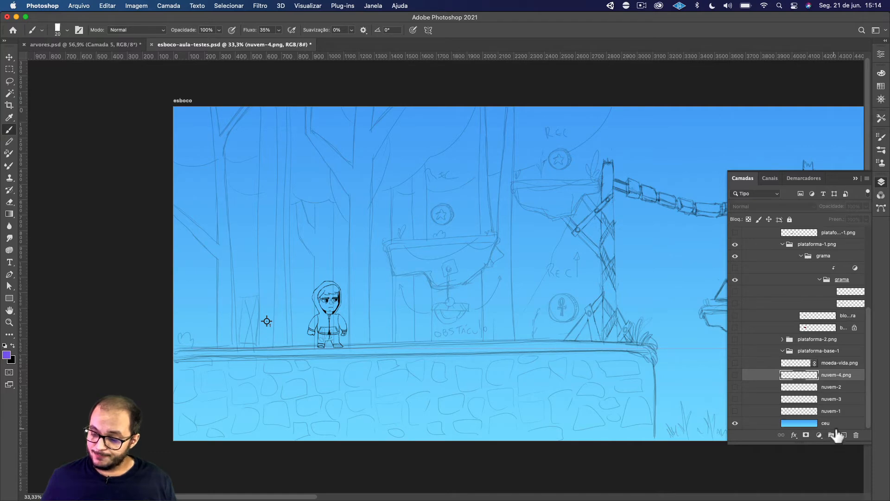
pyautogui.click(844, 436)
pyautogui.scroll(-1, 868, 368)
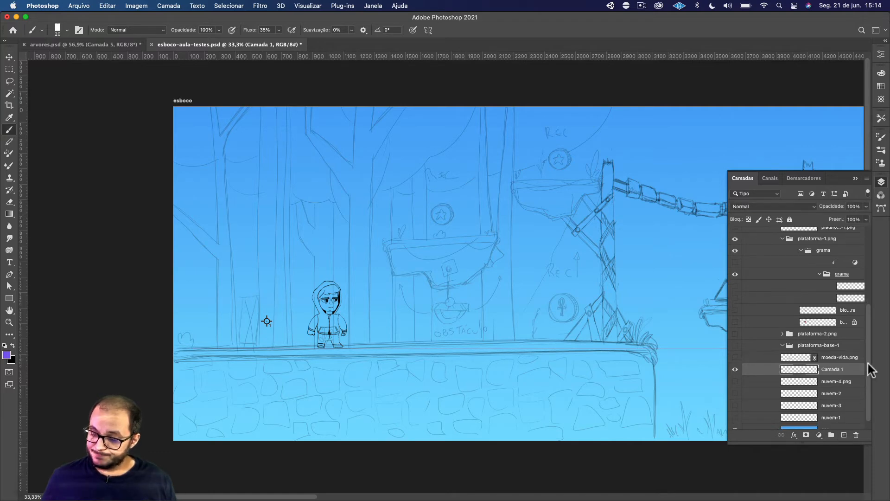
pyautogui.doubleClick(832, 370)
pyautogui.write('tro')
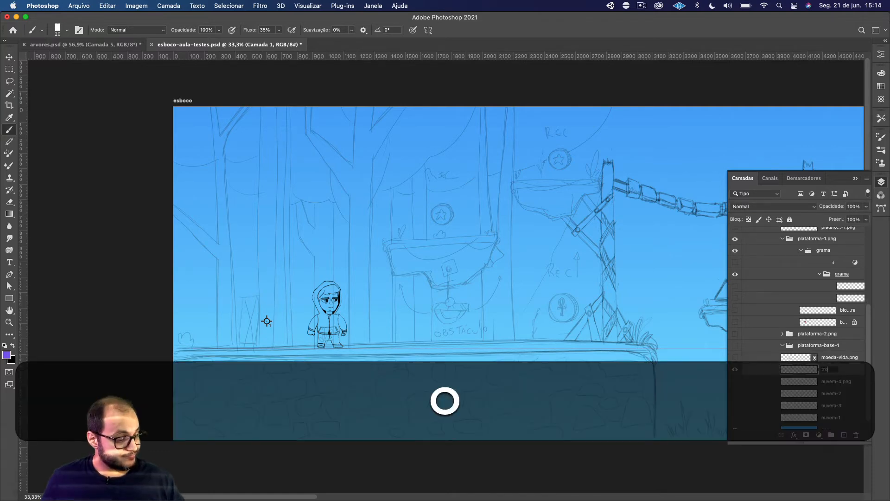
pyautogui.write('nco')
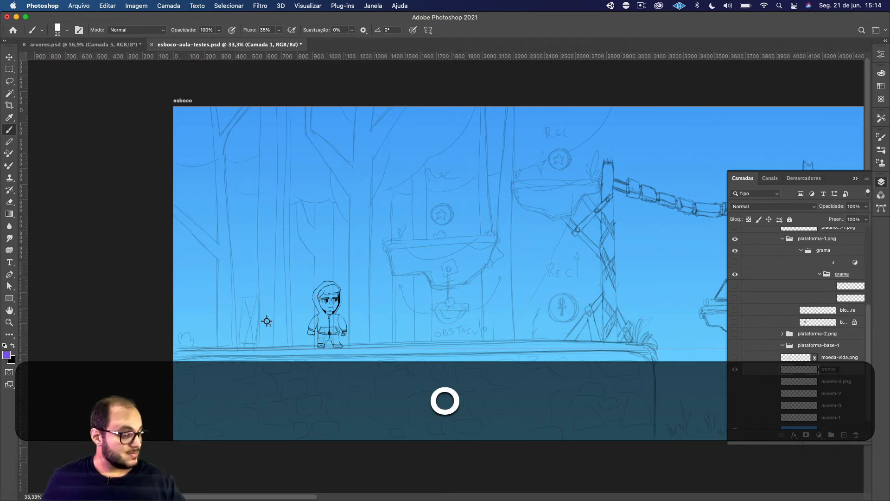
pyautogui.write('-1')
pyautogui.press('Return')
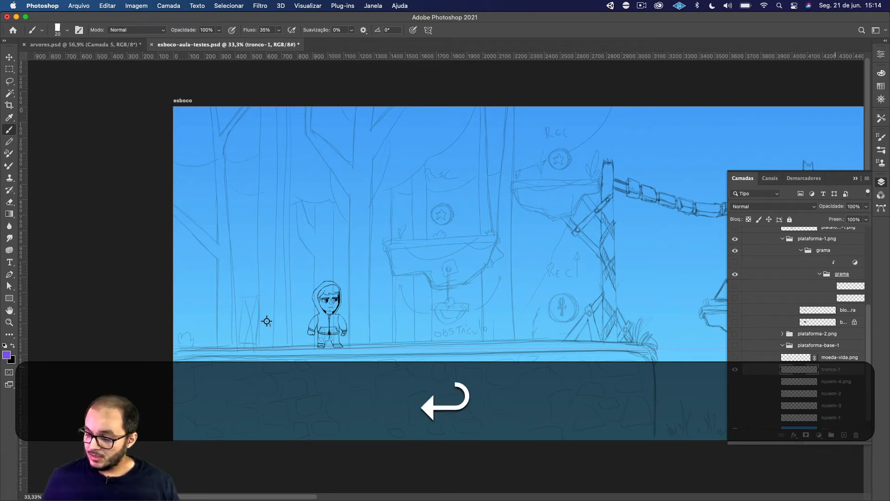
# Hide the esbocos group and collapse it in the layer list.
pyautogui.scroll(1, 867, 348)
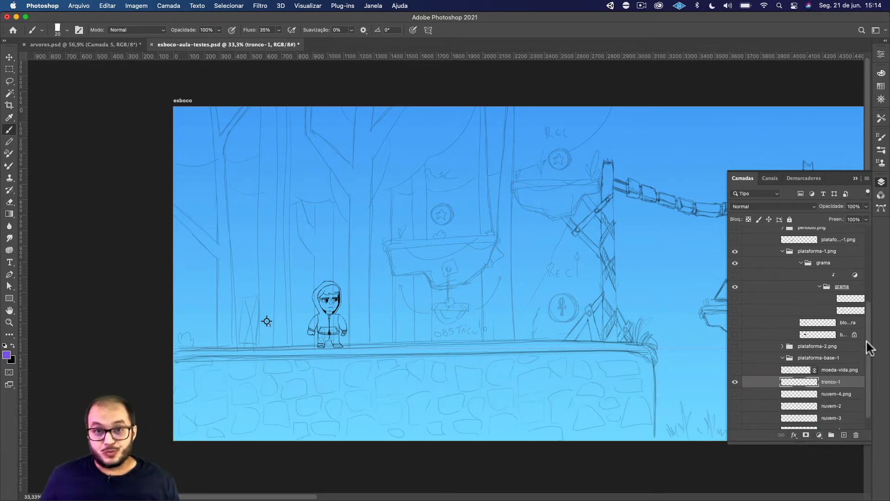
pyautogui.moveTo(868, 348); pyautogui.dragTo(869, 257)
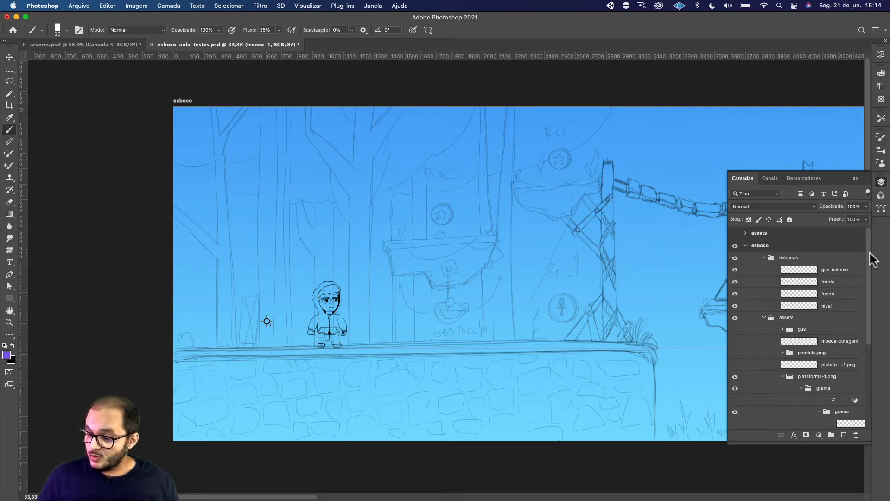
pyautogui.click(735, 258)
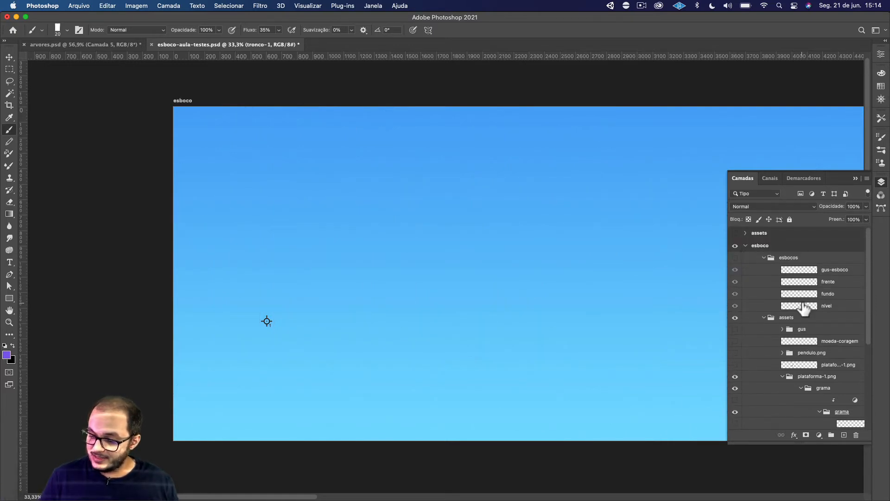
pyautogui.click(764, 258)
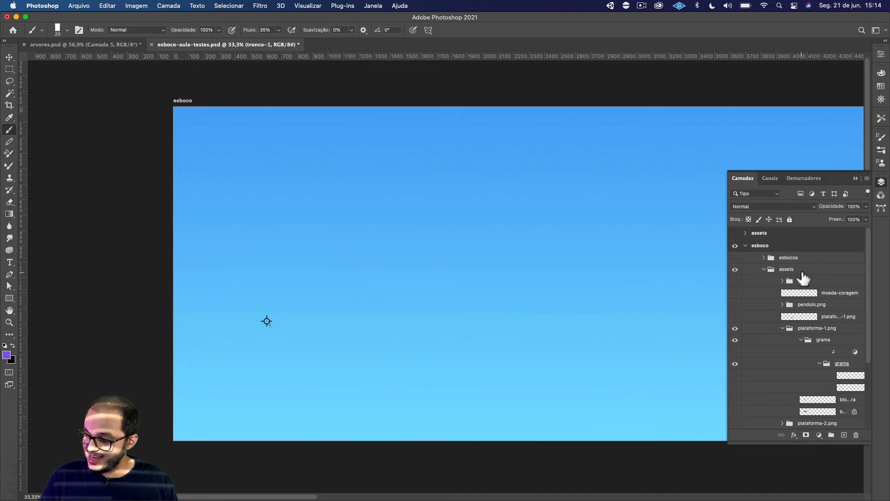
# Hide the plataforma-1.png group and collapse it in the layer list.
pyautogui.scroll(-1, 869, 320)
pyautogui.scroll(-2, 869, 327)
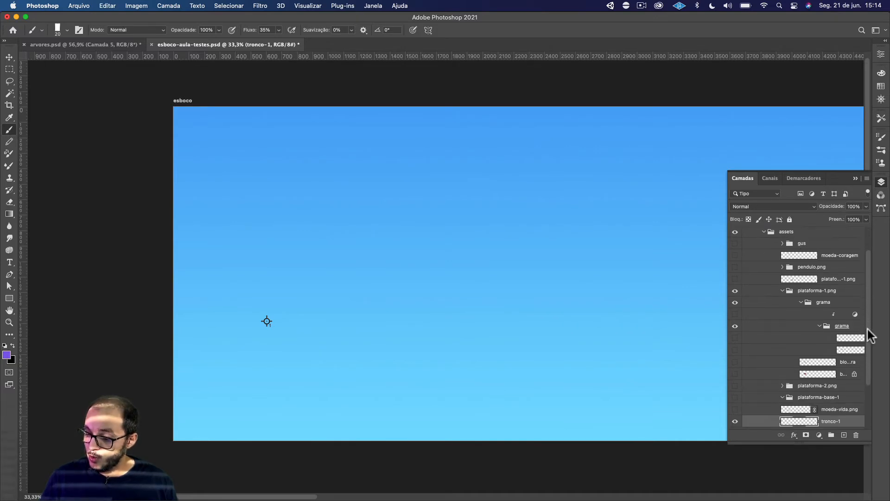
pyautogui.scroll(-1, 869, 338)
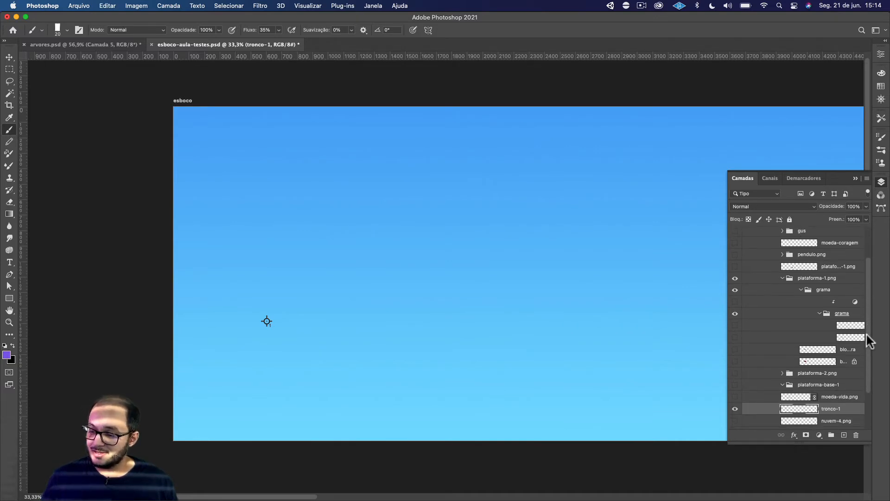
pyautogui.click(735, 278)
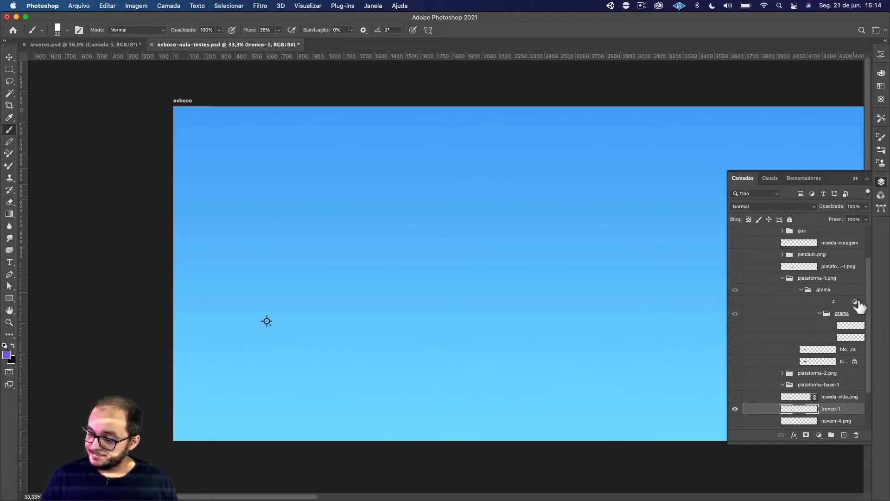
pyautogui.click(783, 279)
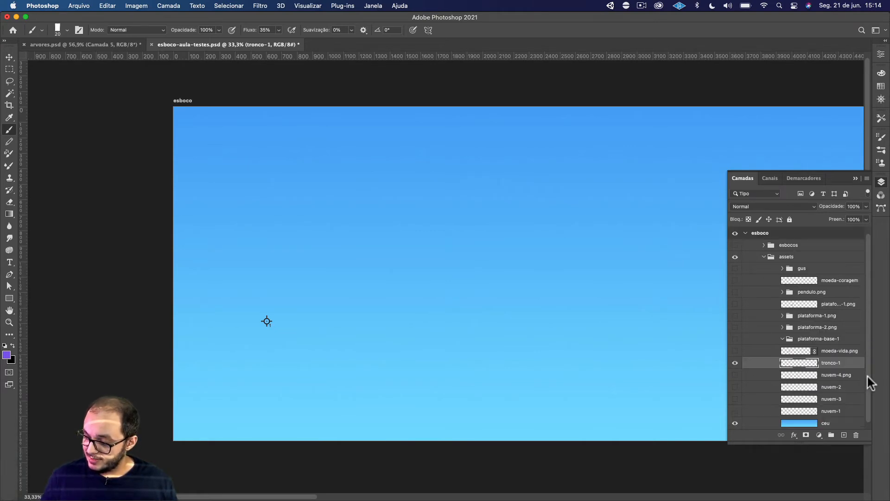
# Start adding a new layer above tronco-1.
pyautogui.press('super+shift+n')
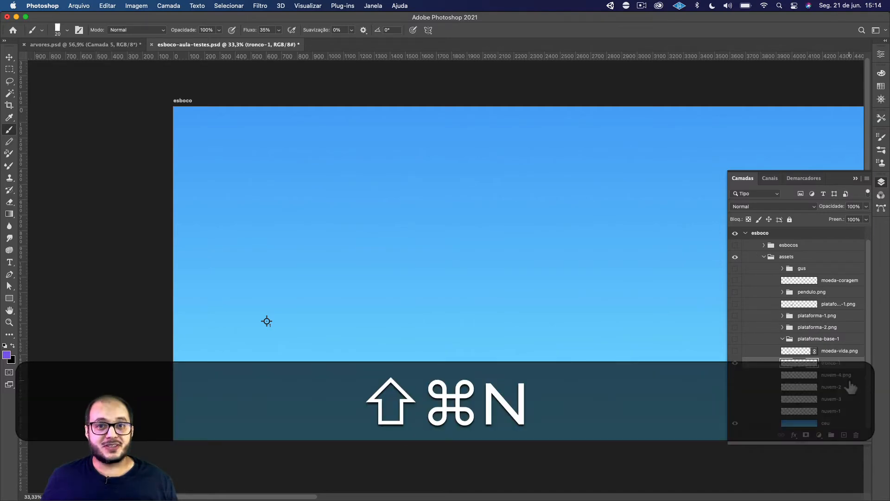
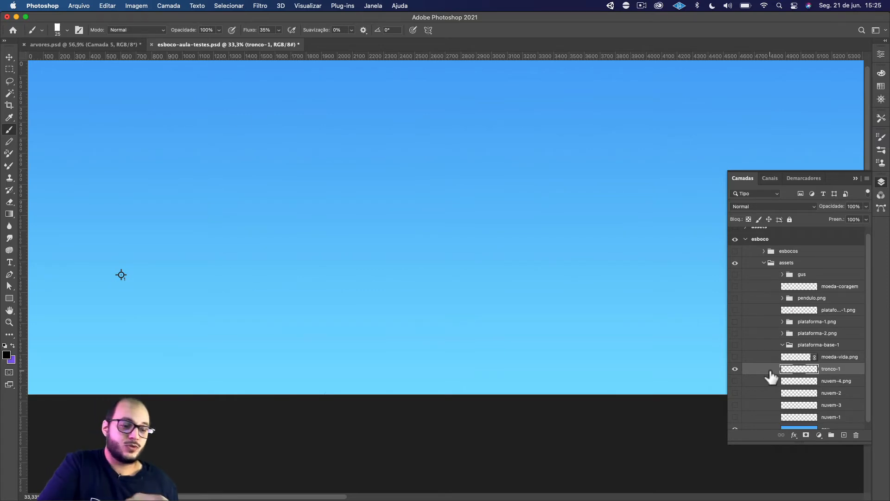
# Check the tree study in arvores.psd, and mark the trunk's base and top with black arrows on tronco-1 in esboco-aula-testes.psd.
pyautogui.click(115, 40)
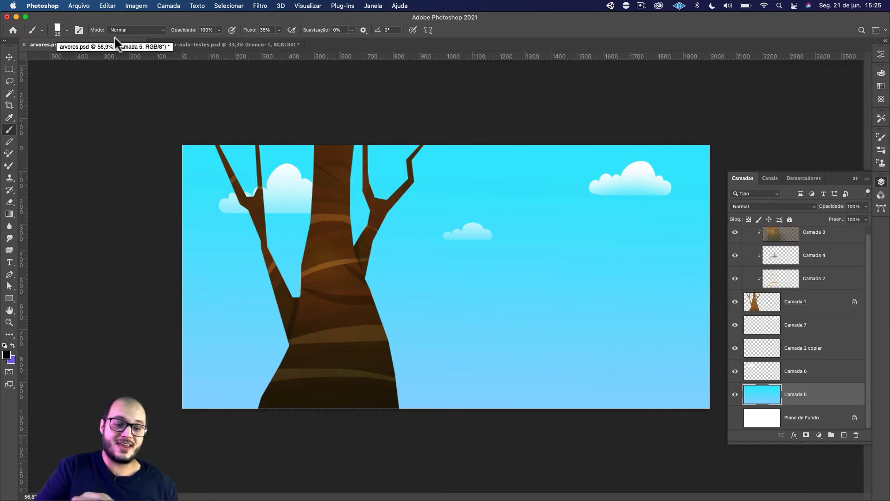
pyautogui.click(265, 44)
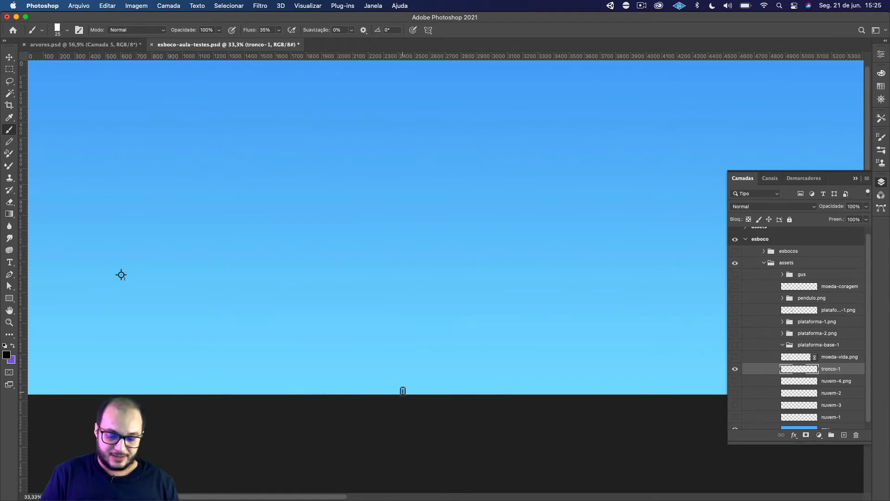
pyautogui.moveTo(403, 392); pyautogui.dragTo(403, 370)
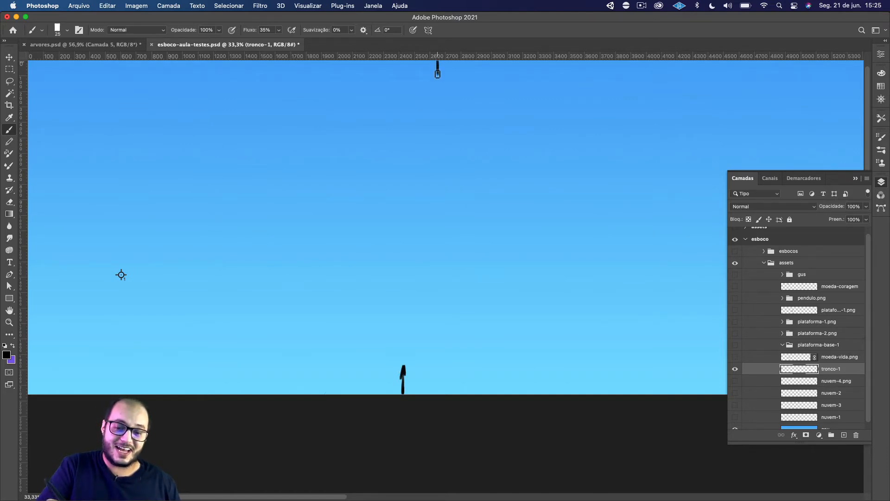
pyautogui.moveTo(437, 73); pyautogui.dragTo(437, 78)
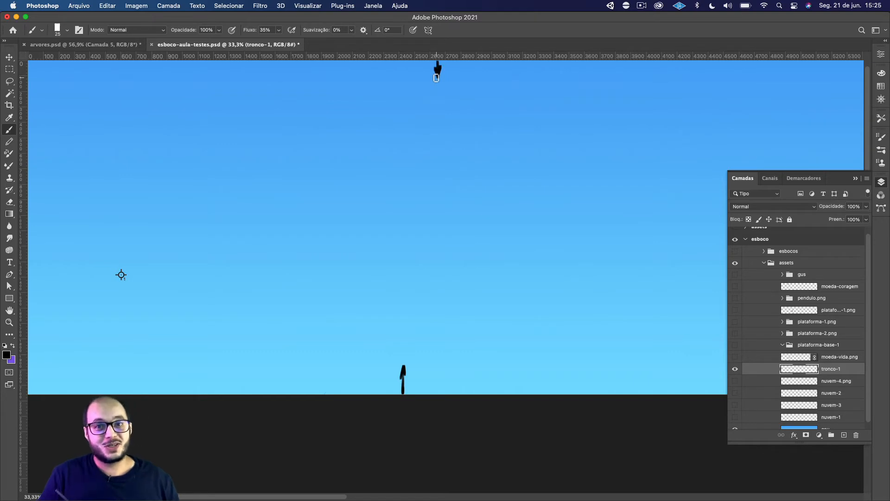
# Try a wavy freehand trunk outline between the two arrows, and undo the outline strokes.
pyautogui.moveTo(355, 393)
pyautogui.mouseDown()
pyautogui.moveTo(350, 370)
pyautogui.moveTo(421, 74)
pyautogui.moveTo(439, 380)
pyautogui.mouseUp()
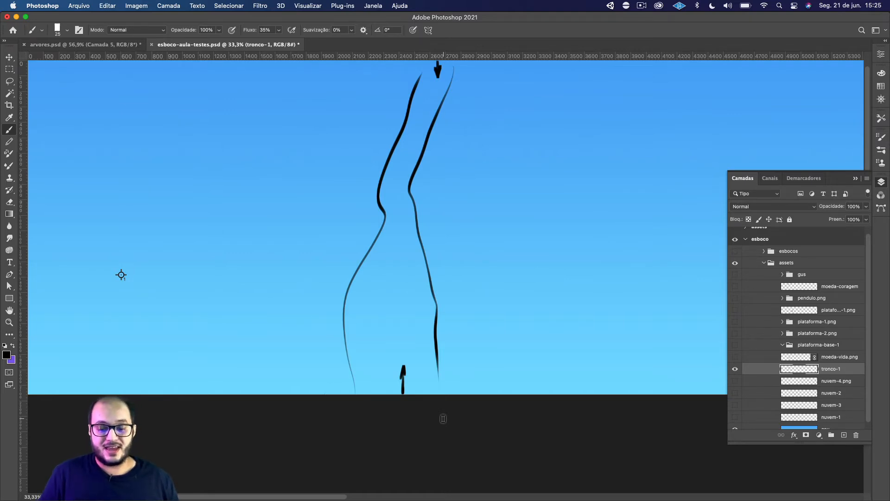
pyautogui.press('super+z')
pyautogui.press('super+z')
pyautogui.press('super+z')
pyautogui.press('shift+super+z')
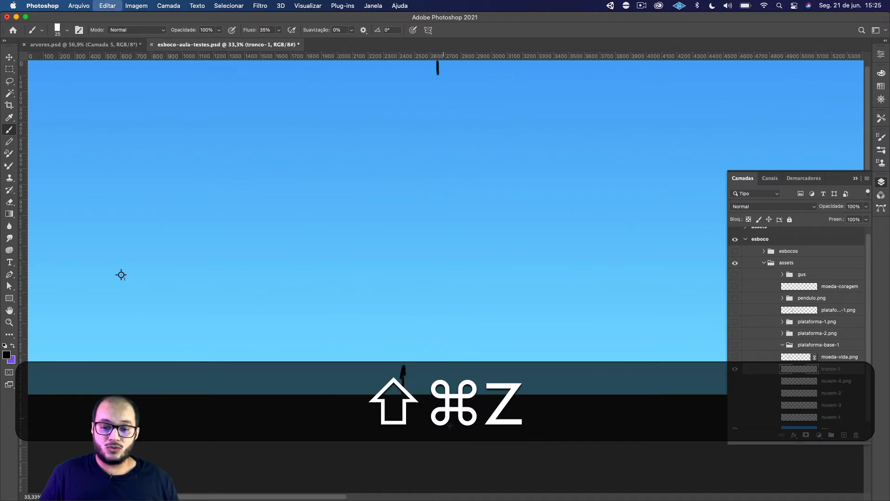
# Try a straight trunk outline that widens toward the base, and undo it while keeping the arrows.
pyautogui.moveTo(428, 68)
pyautogui.mouseDown()
pyautogui.moveTo(369, 357)
pyautogui.moveTo(454, 185)
pyautogui.moveTo(462, 394)
pyautogui.mouseUp()
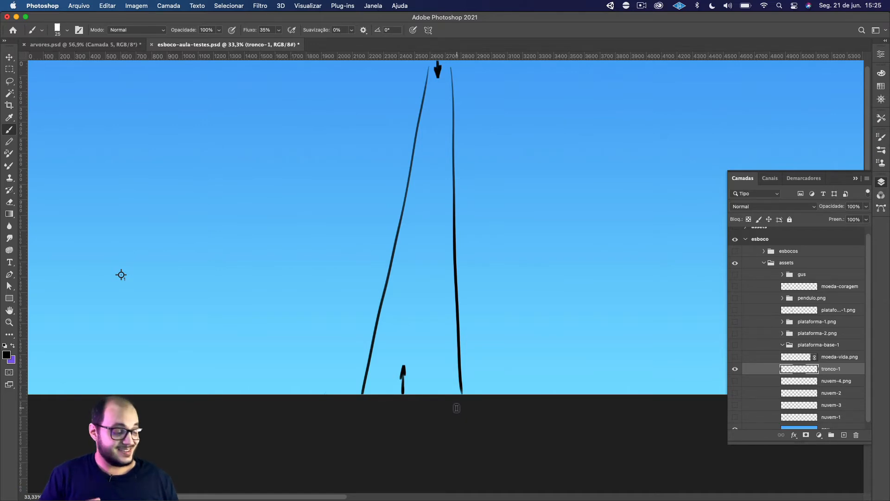
pyautogui.press('super+z')
pyautogui.press('super+z')
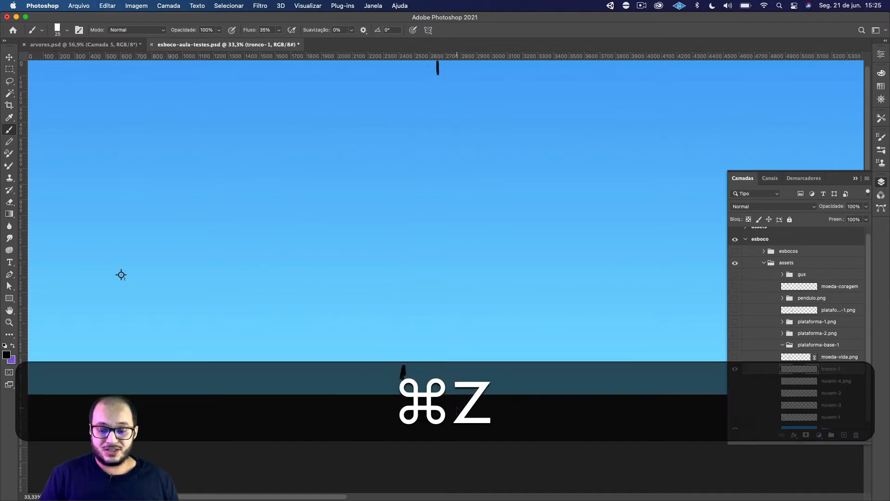
pyautogui.press('shift+super+z')
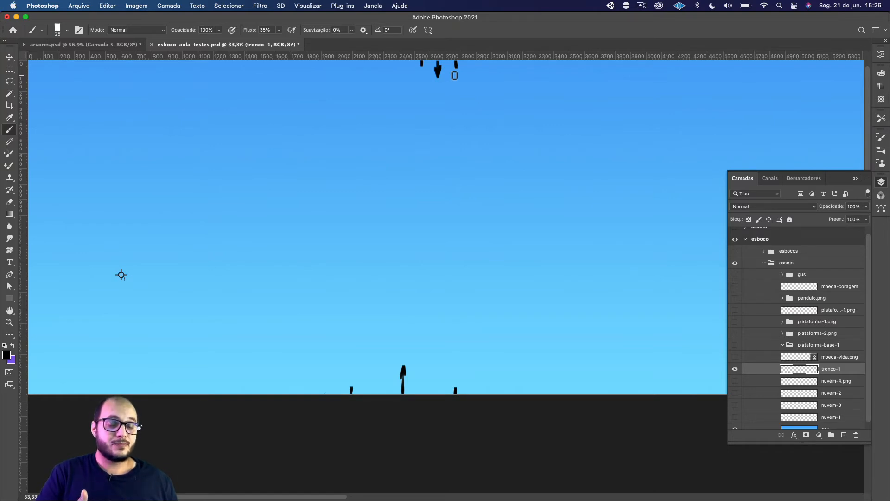
# Try joining the top and base arrows with a single freehand centre line, and undo it.
pyautogui.moveTo(438, 77); pyautogui.dragTo(403, 364)
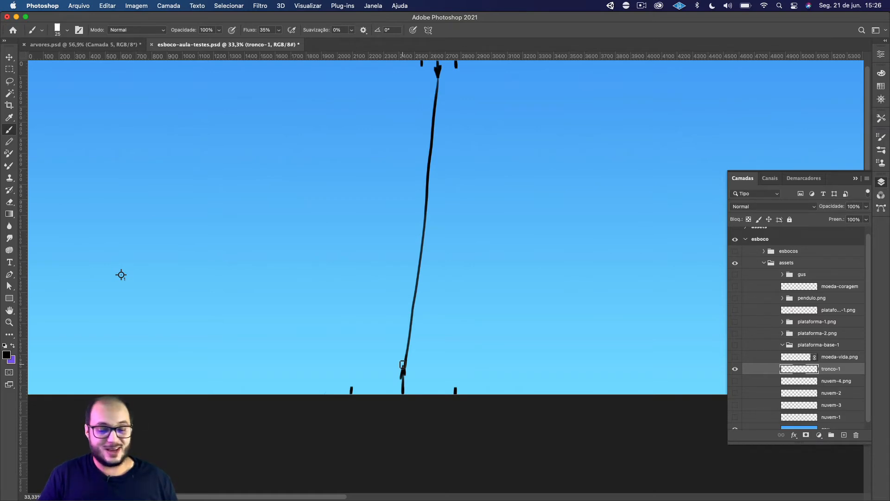
pyautogui.press('super+z')
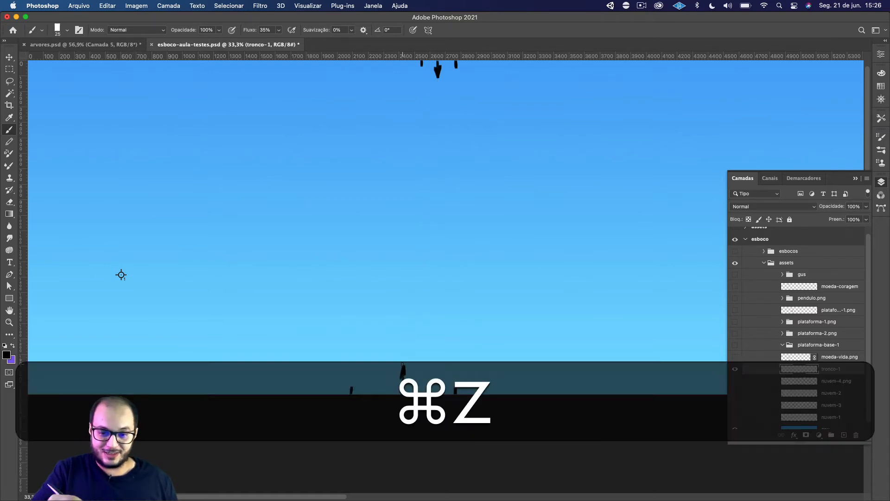
pyautogui.press('super+shift+z')
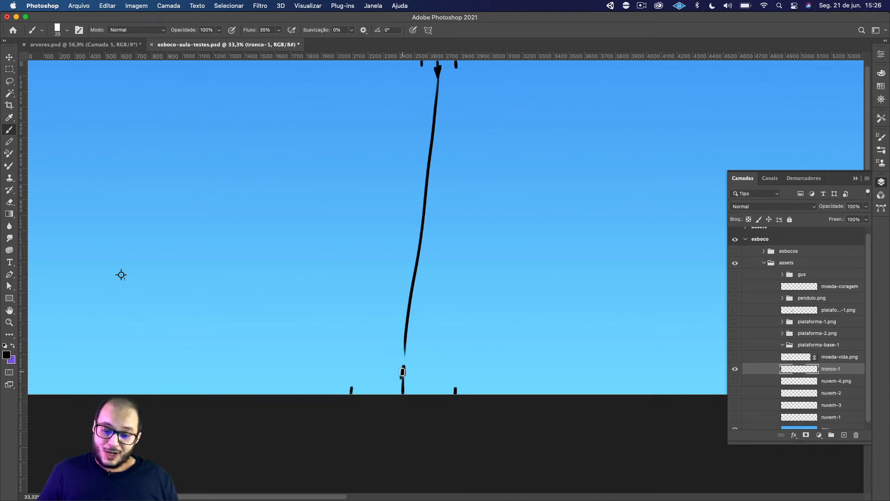
pyautogui.press('super+z')
pyautogui.press('super+z')
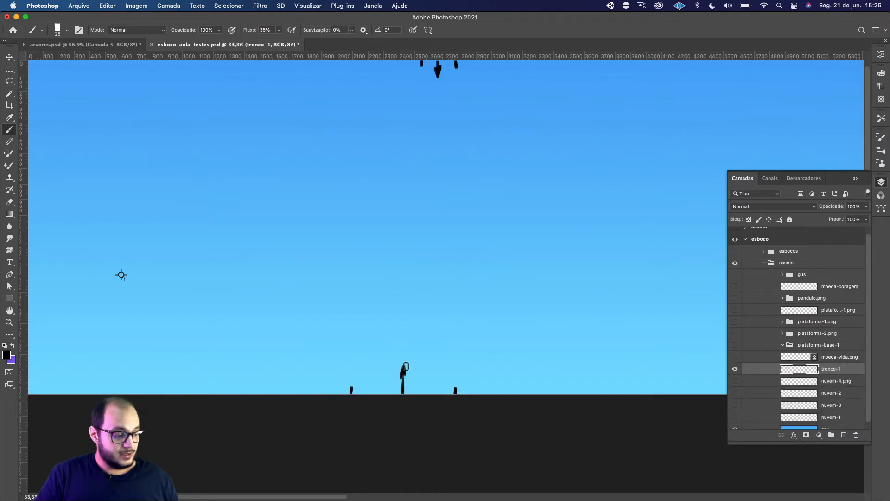
# Erase the arrows down to small end marks, and paint two offset bend points between them for the trunk's centre line.
pyautogui.press('e')
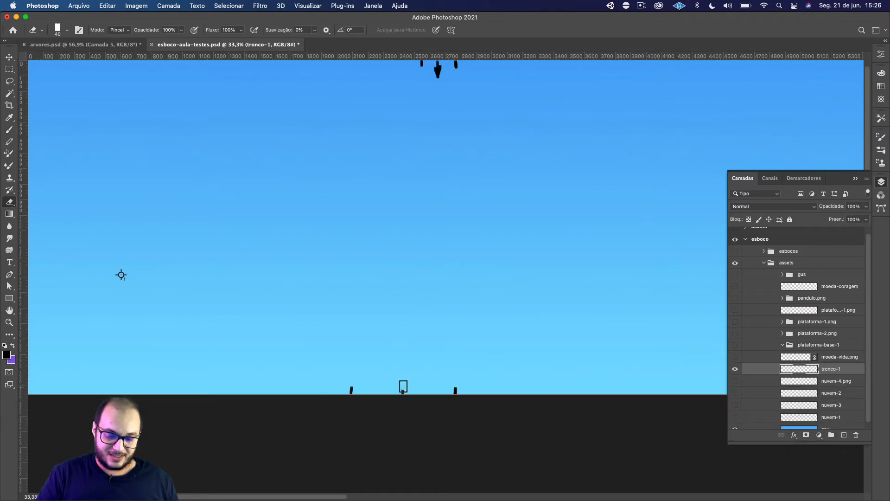
pyautogui.moveTo(437, 75)
pyautogui.mouseDown()
pyautogui.moveTo(439, 68)
pyautogui.moveTo(438, 76)
pyautogui.mouseUp()
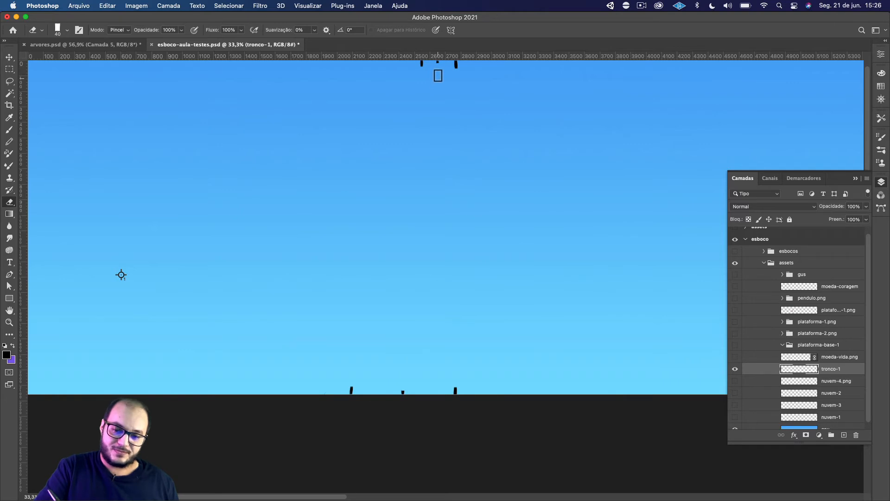
pyautogui.press('b')
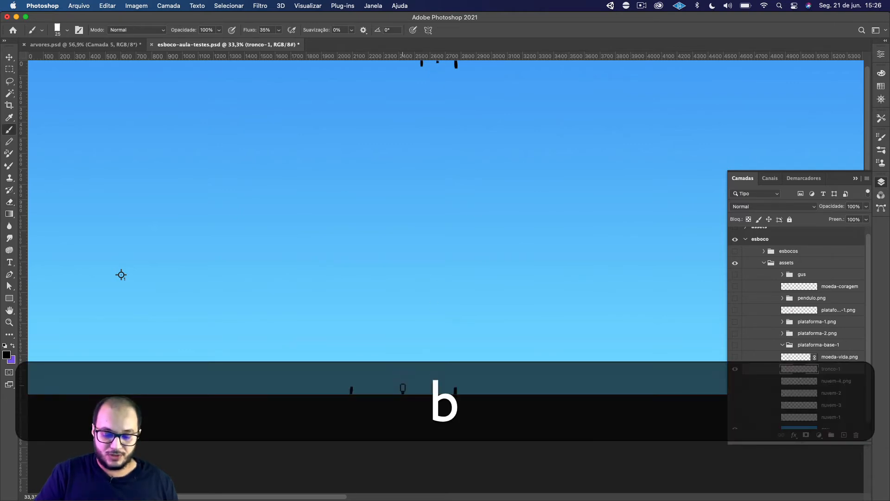
pyautogui.moveTo(402, 390); pyautogui.dragTo(432, 279)
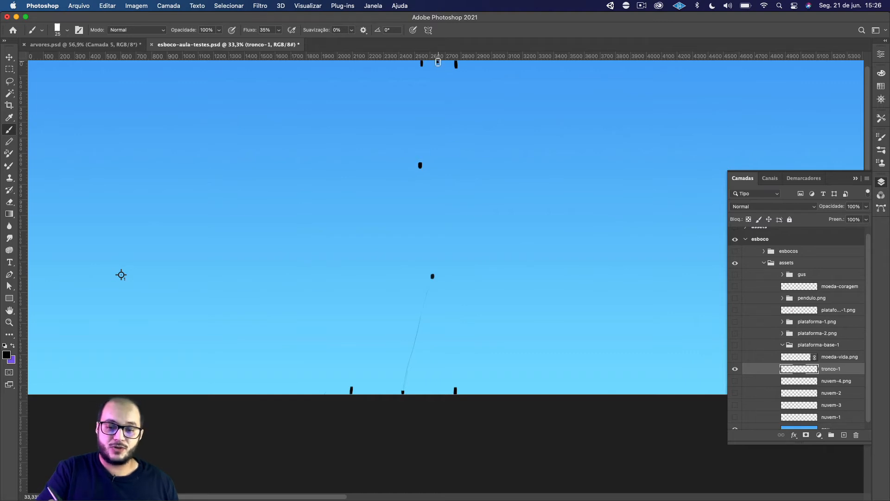
pyautogui.click(456, 64)
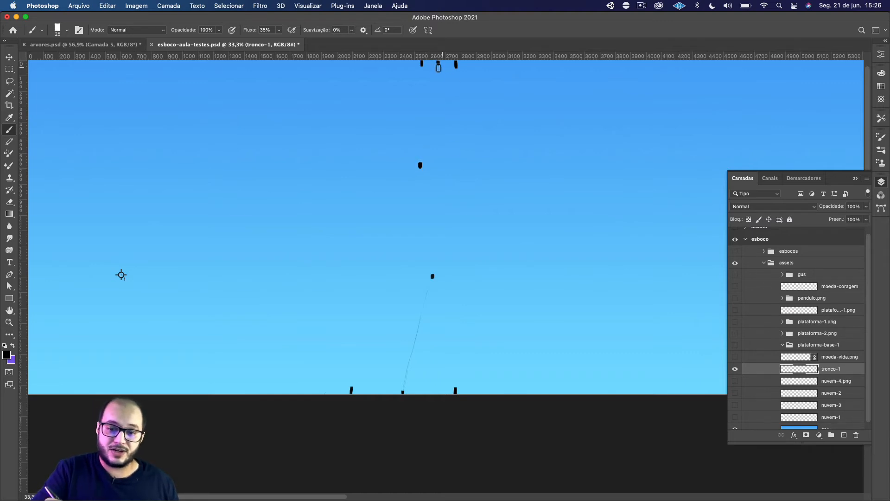
pyautogui.click(420, 165)
pyautogui.keyDown('shift'); pyautogui.click(438, 64); pyautogui.keyUp('shift')
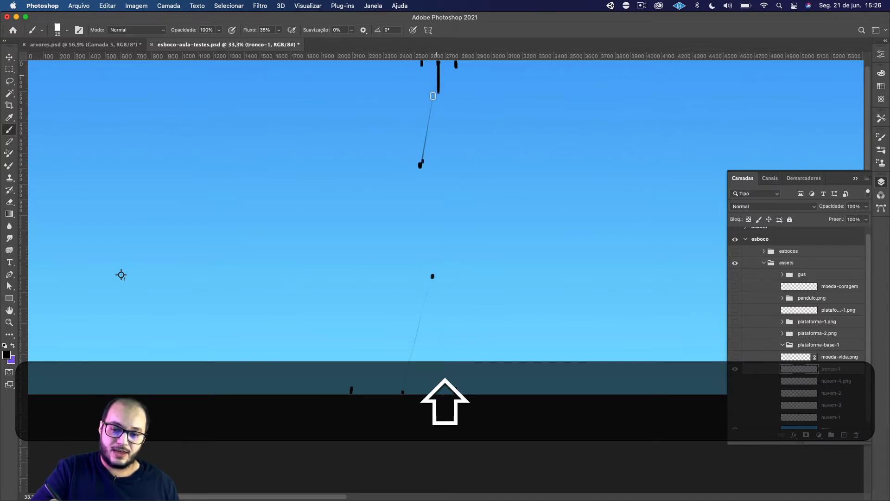
# Connect the top mark, both bend points and the base mark with straight black brush segments to form a zigzag centre line.
pyautogui.press('shift+super+z')
pyautogui.press('super+z')
pyautogui.moveTo(437, 66)
pyautogui.mouseDown()
pyautogui.moveTo(423, 154)
pyautogui.moveTo(432, 276)
pyautogui.mouseUp()
pyautogui.moveTo(423, 165)
pyautogui.mouseDown()
pyautogui.moveTo(432, 265)
pyautogui.moveTo(403, 390)
pyautogui.mouseUp()
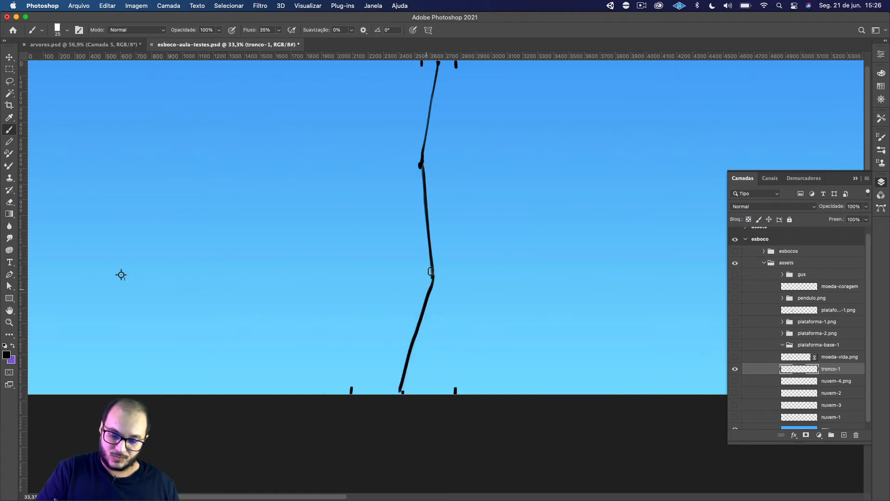
pyautogui.press('super+z')
pyautogui.moveTo(433, 277); pyautogui.dragTo(402, 392)
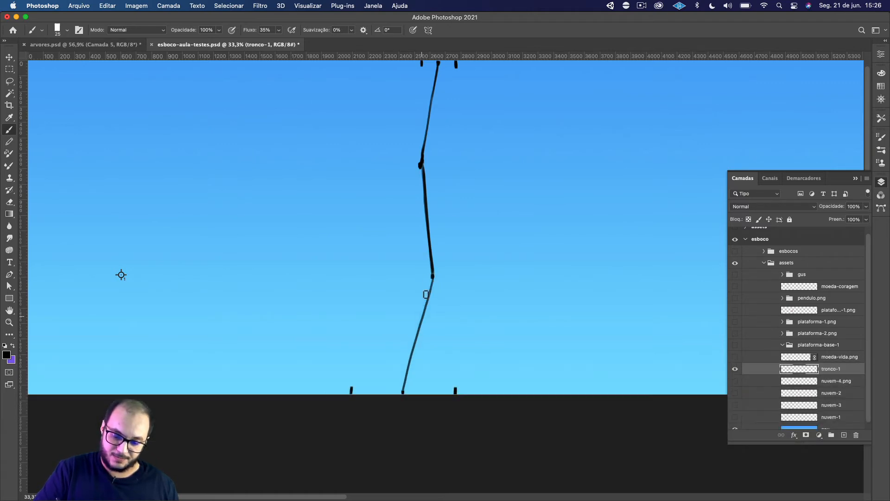
pyautogui.moveTo(433, 279); pyautogui.dragTo(398, 404)
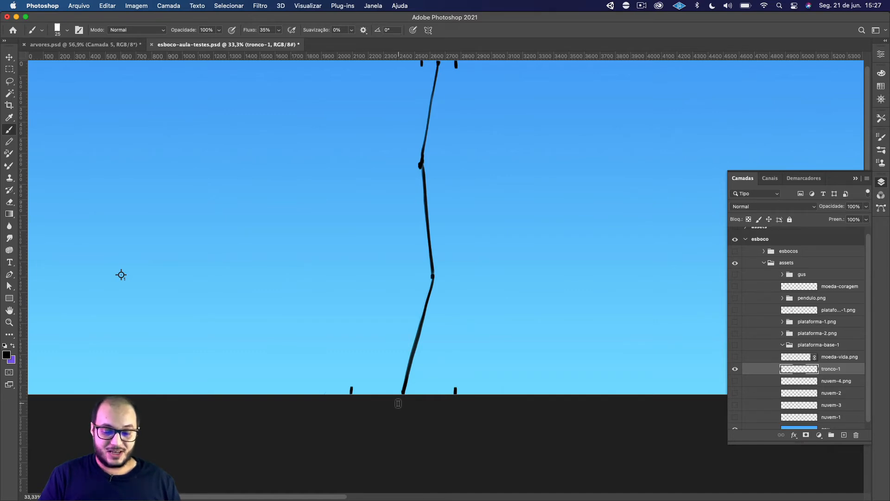
# Draw a short horizontal tick across the centre line at each of its two bend points.
pyautogui.moveTo(424, 276); pyautogui.dragTo(446, 275)
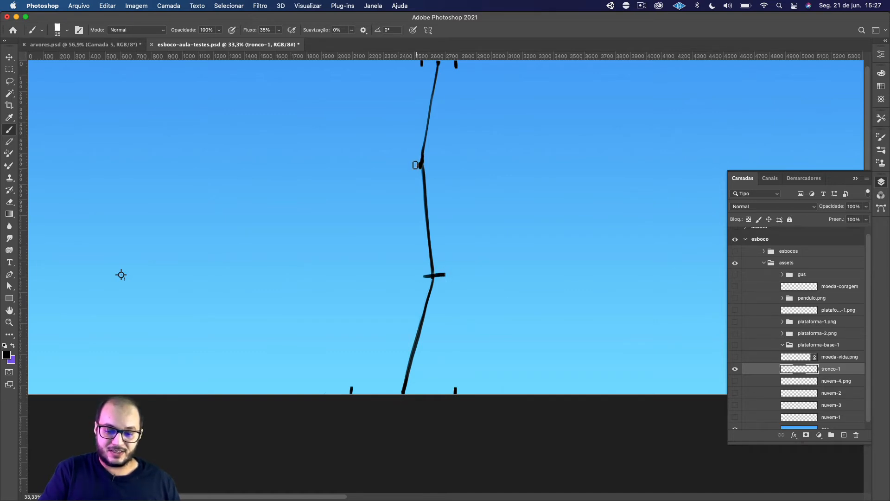
pyautogui.moveTo(416, 165); pyautogui.dragTo(432, 162)
pyautogui.press('super+z')
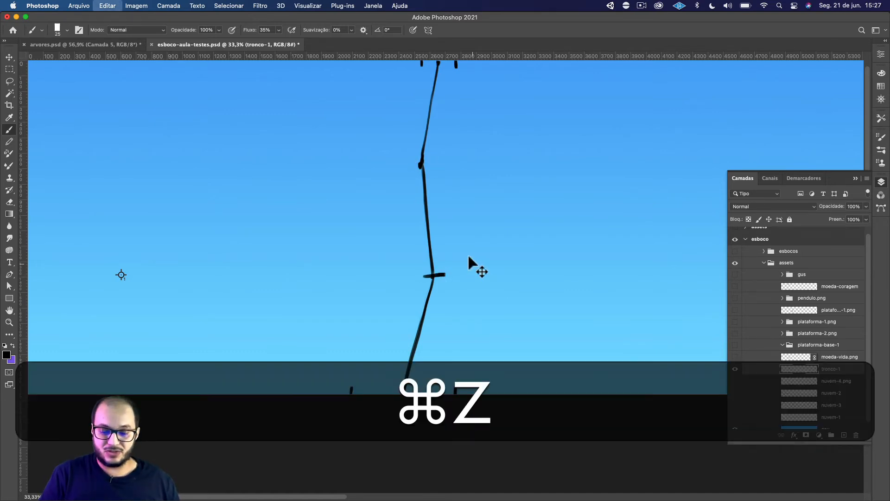
pyautogui.press('super+z')
pyautogui.moveTo(426, 276); pyautogui.dragTo(440, 276)
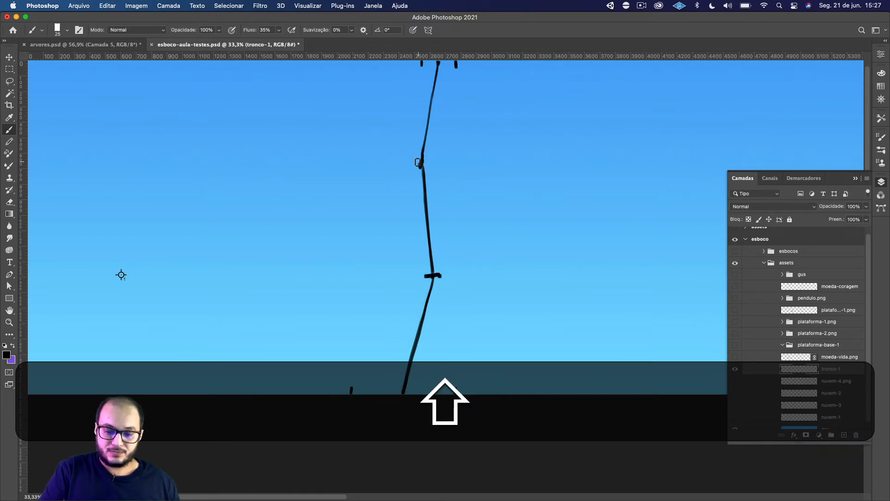
pyautogui.moveTo(415, 163); pyautogui.dragTo(433, 162)
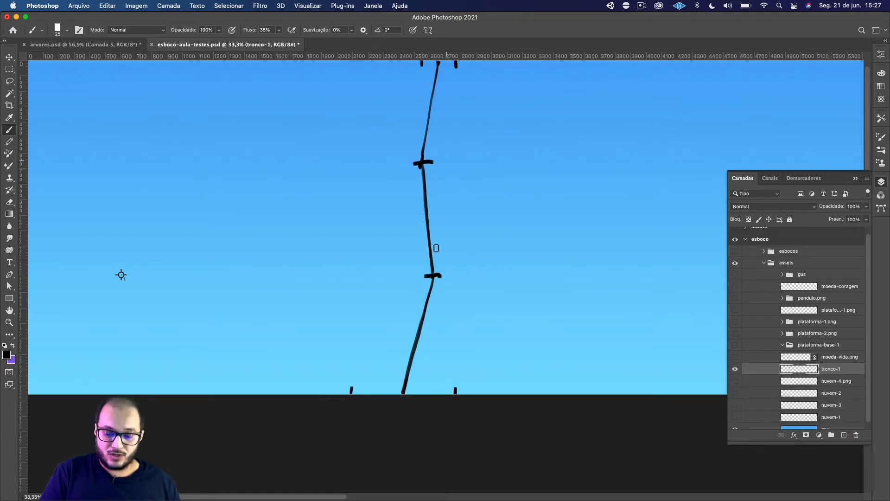
# Try marking the distance from the base's left tick to the centre line with an x-labelled line, and undo it.
pyautogui.moveTo(357, 377)
pyautogui.mouseDown()
pyautogui.moveTo(398, 376)
pyautogui.moveTo(382, 364)
pyautogui.mouseUp()
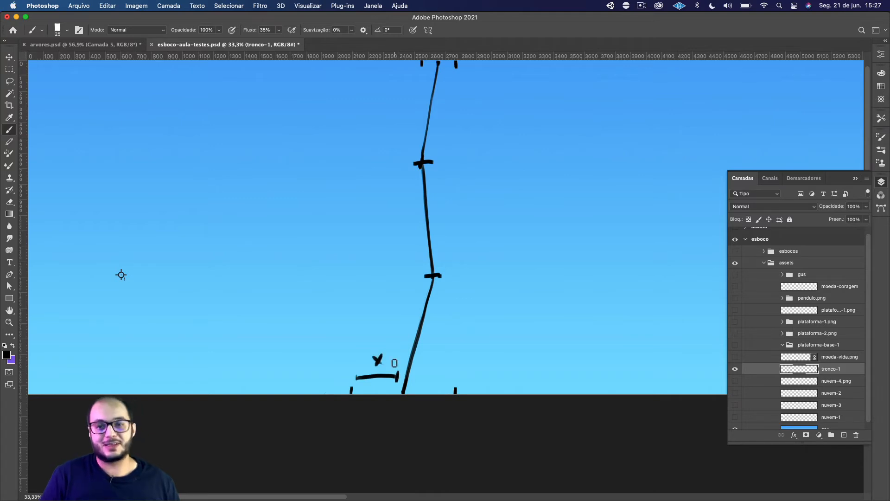
pyautogui.press('super+z')
pyautogui.press('super+z')
pyautogui.press('super+z')
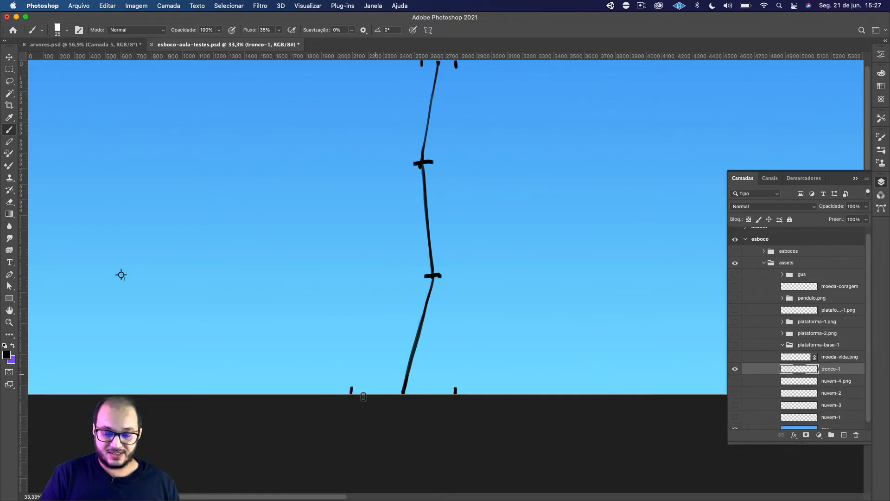
# Paint width points on both sides of each bend, and draw a width line across the trunk just above the lower bend.
pyautogui.click(397, 277)
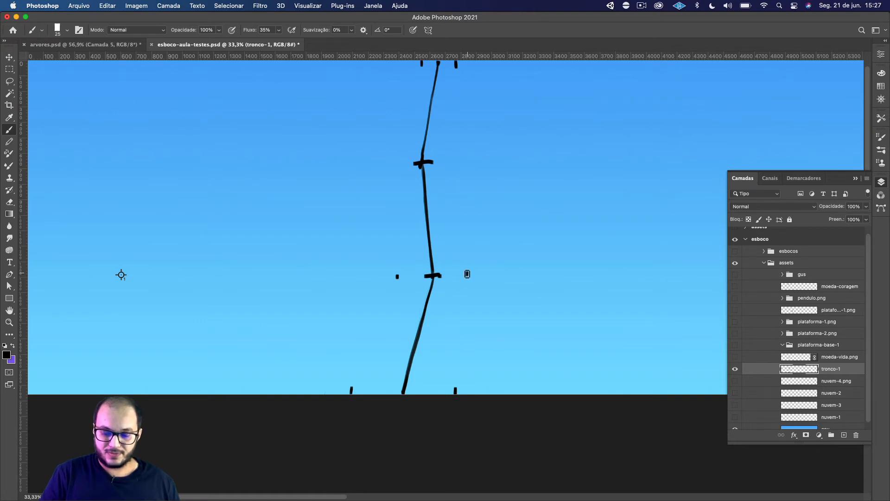
pyautogui.click(398, 165)
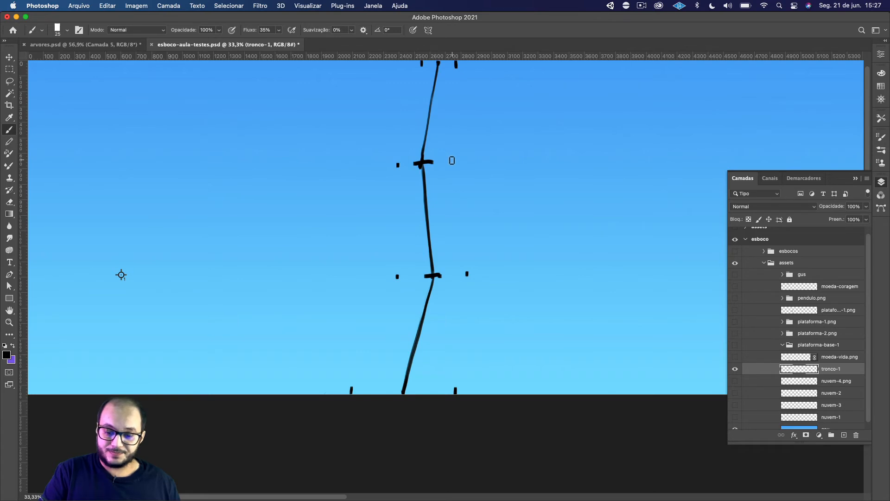
pyautogui.click(452, 160)
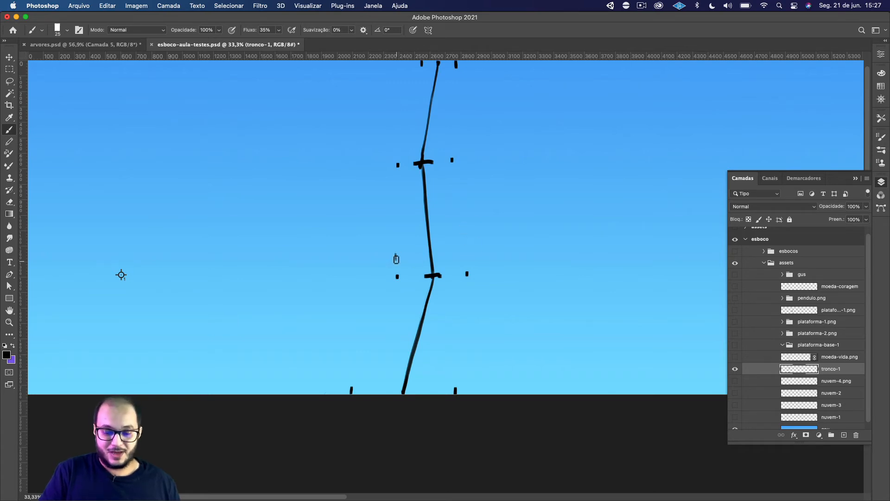
pyautogui.moveTo(396, 258); pyautogui.dragTo(463, 257)
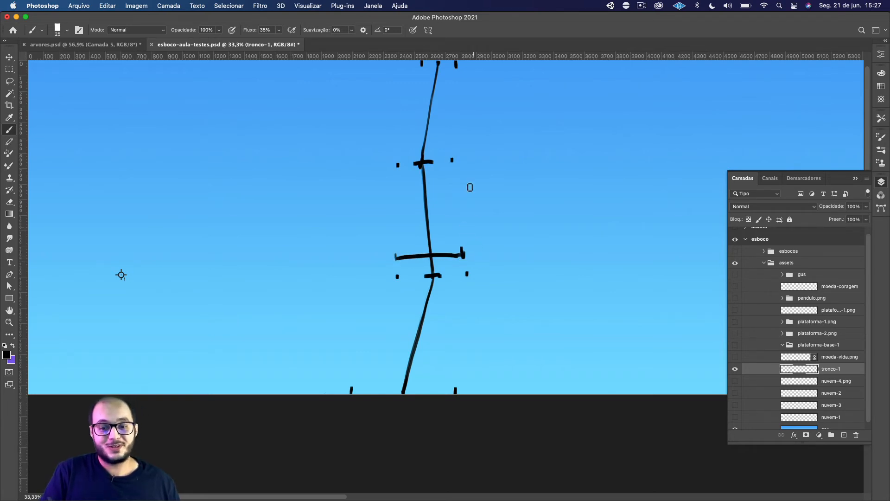
# Try drawing a width line between the two outer ticks at the trunk's top, and undo it.
pyautogui.moveTo(421, 73)
pyautogui.mouseDown()
pyautogui.moveTo(466, 70)
pyautogui.moveTo(457, 83)
pyautogui.mouseUp()
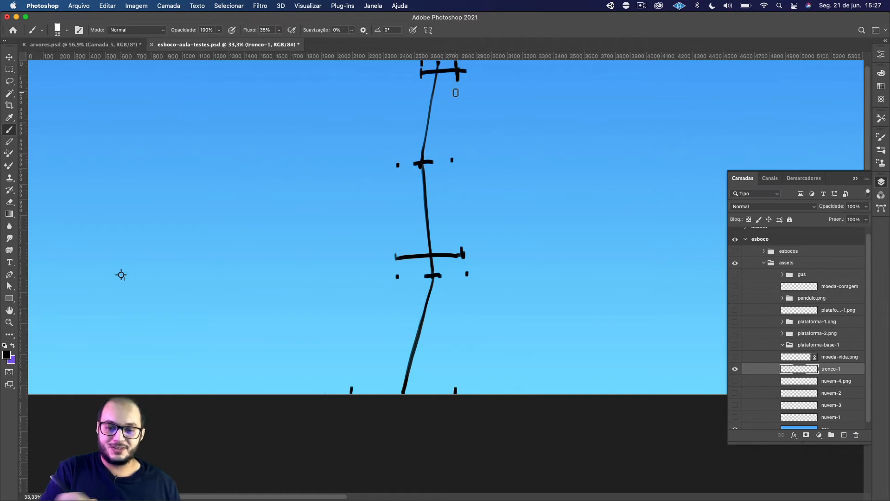
pyautogui.press('super+z')
pyautogui.press('super+z')
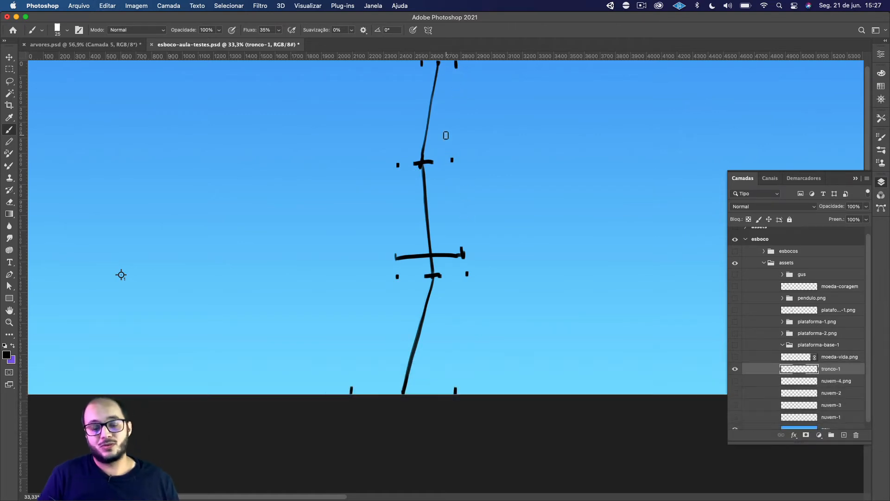
# Draw the trunk's left and right outlines by connecting the width points from the top through the upper bend to the lower bend.
pyautogui.moveTo(421, 63); pyautogui.dragTo(398, 165)
pyautogui.moveTo(456, 75); pyautogui.dragTo(445, 163)
pyautogui.press('super+z')
pyautogui.moveTo(458, 65); pyautogui.dragTo(452, 162)
pyautogui.moveTo(400, 168); pyautogui.dragTo(397, 278)
pyautogui.moveTo(453, 160); pyautogui.dragTo(468, 289)
pyautogui.press('super+z')
pyautogui.moveTo(453, 160); pyautogui.dragTo(467, 274)
# Draw both outlines down to the trunk's base ticks, and erase the leftover left outline stub below the width line.
pyautogui.moveTo(467, 278); pyautogui.dragTo(456, 393)
pyautogui.moveTo(397, 257); pyautogui.dragTo(349, 403)
pyautogui.press('super+z')
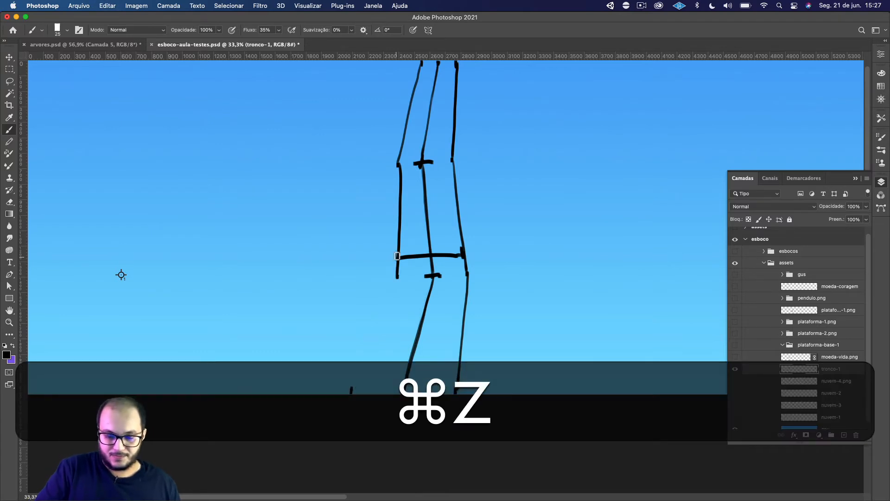
pyautogui.moveTo(397, 258); pyautogui.dragTo(350, 393)
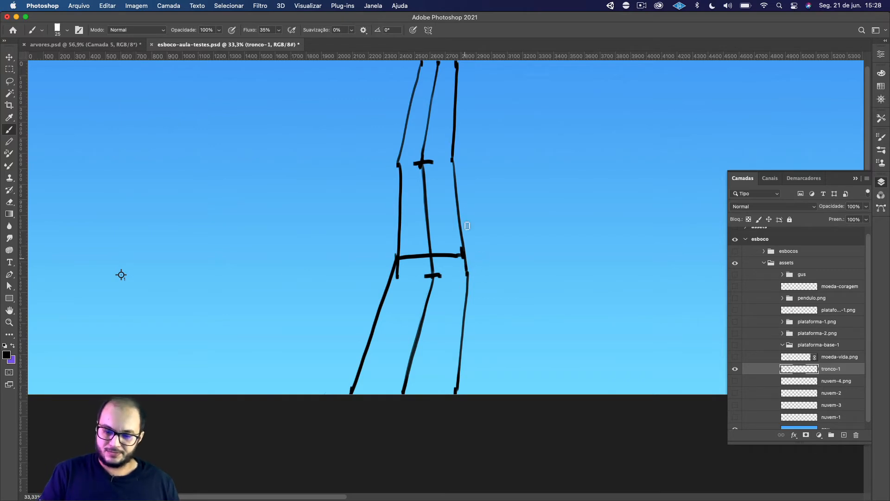
pyautogui.press('e')
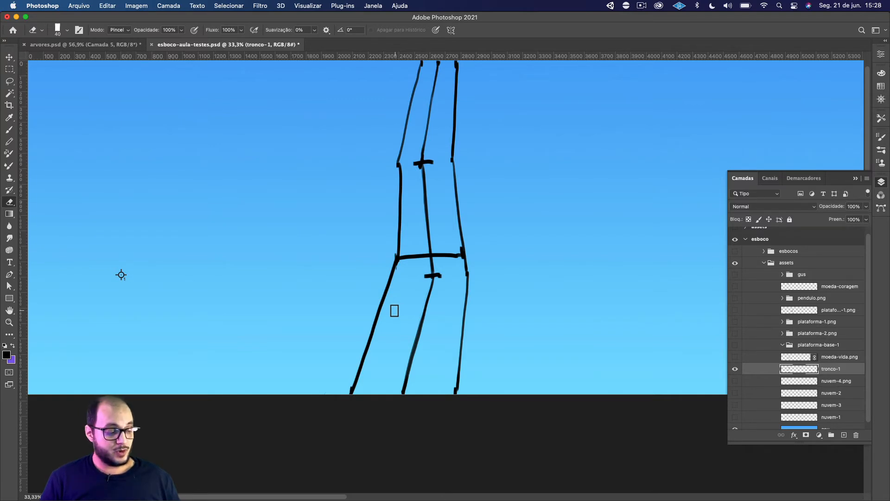
pyautogui.press('b')
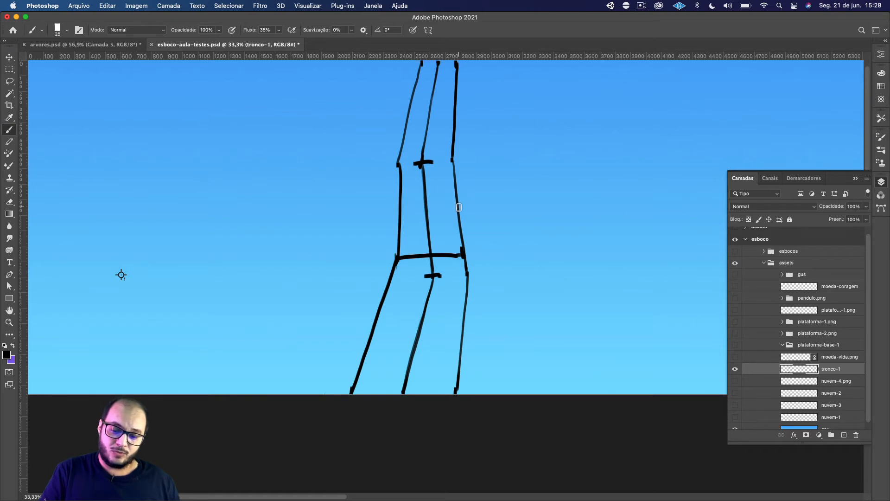
# Mark an X on the trunk's right outline between the bends and another on the left outline above the upper bend.
pyautogui.moveTo(452, 209)
pyautogui.mouseDown()
pyautogui.moveTo(468, 202)
pyautogui.moveTo(453, 215)
pyautogui.moveTo(466, 213)
pyautogui.mouseUp()
pyautogui.press('super+z')
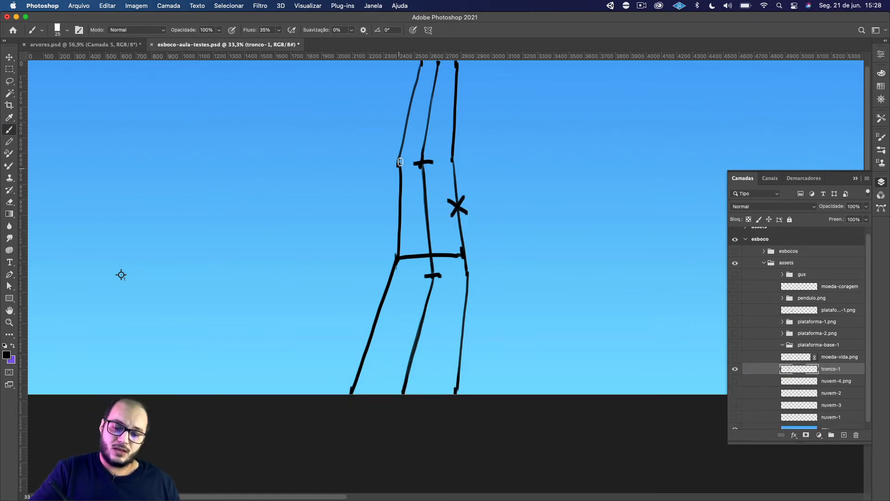
pyautogui.moveTo(400, 129)
pyautogui.mouseDown()
pyautogui.moveTo(411, 136)
pyautogui.moveTo(402, 138)
pyautogui.mouseUp()
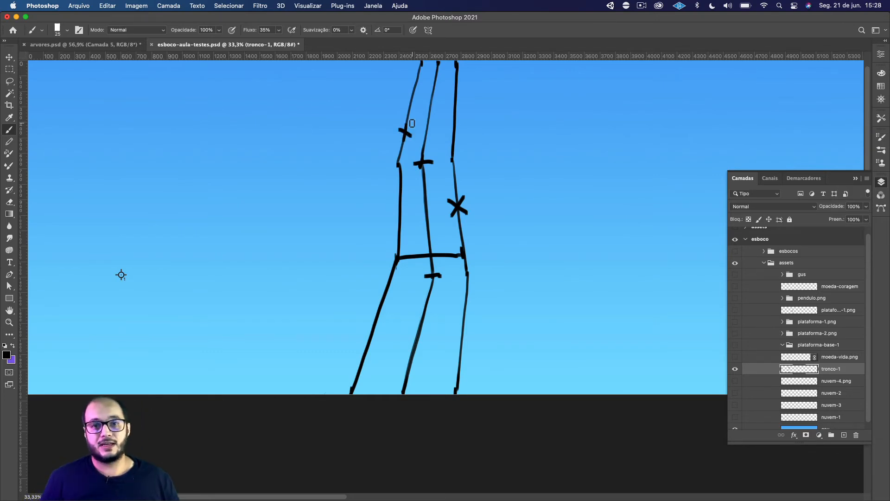
# Try pointing a short arrow at each of the two X marks on the outlines, and undo both arrows.
pyautogui.moveTo(390, 84); pyautogui.dragTo(395, 112)
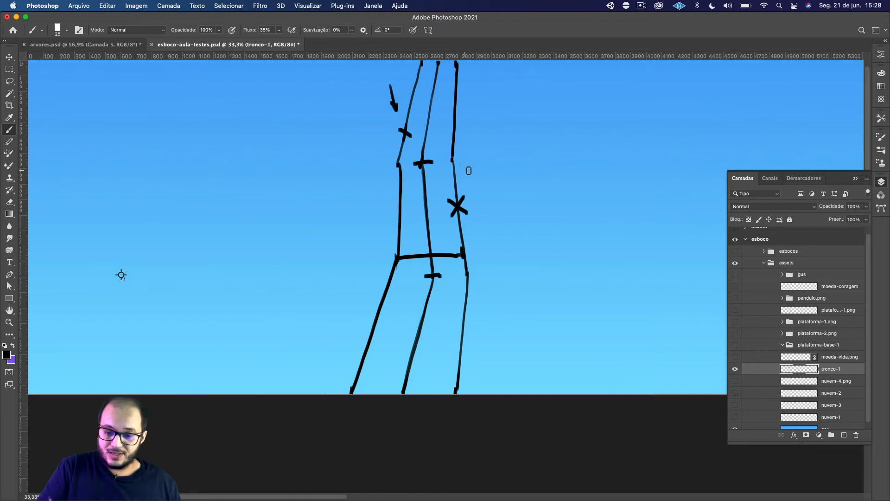
pyautogui.moveTo(484, 150); pyautogui.dragTo(465, 180)
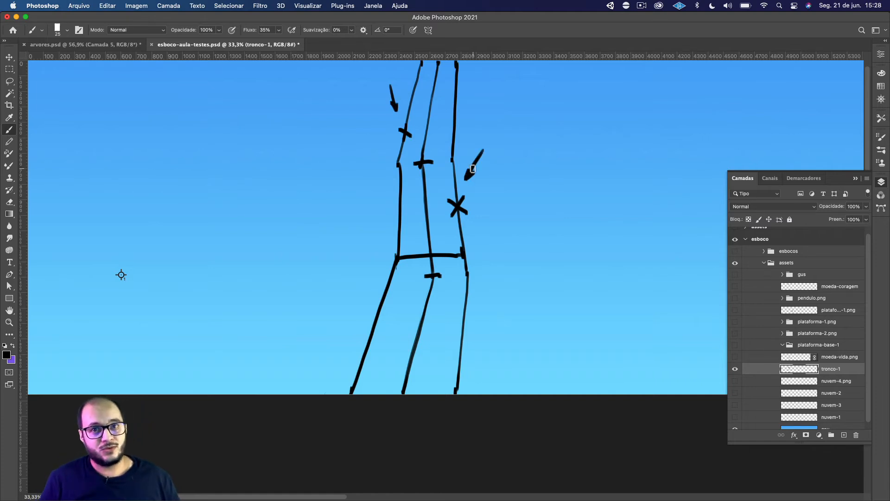
pyautogui.press('super+z')
pyautogui.press('super+z')
pyautogui.press('super+z')
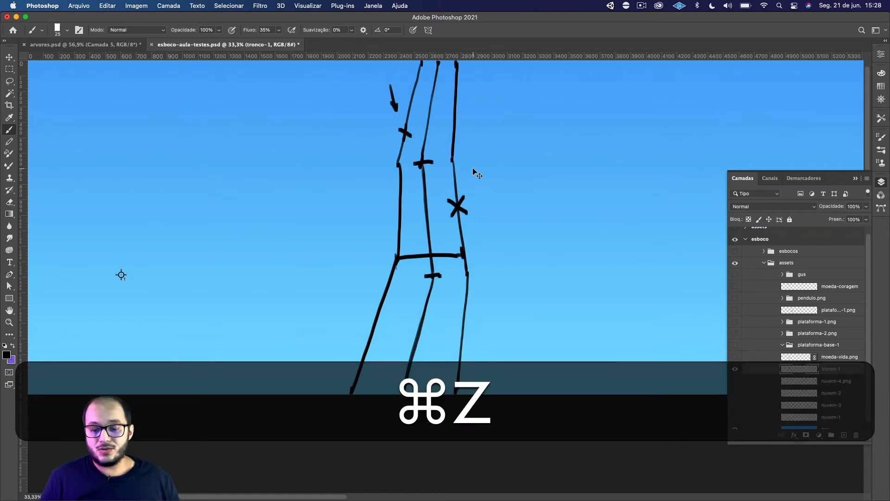
pyautogui.press('super+z')
pyautogui.press('super+z')
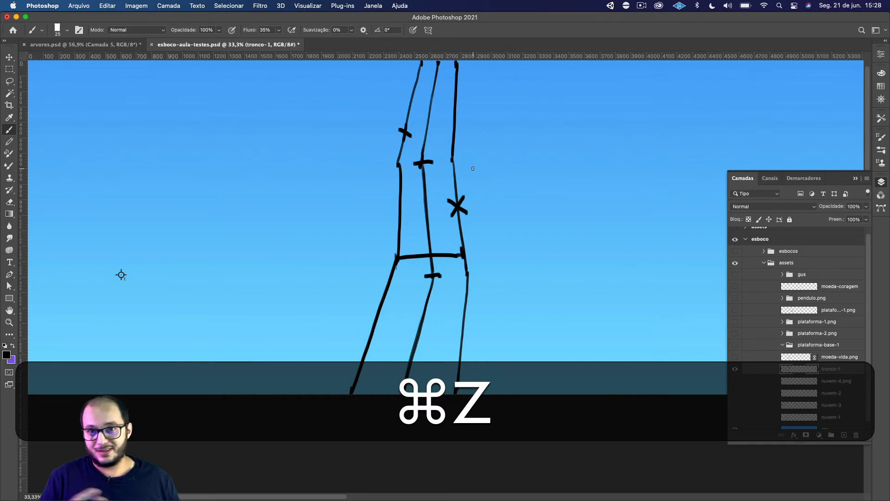
# Try drawing a diagonal branch line from the right outline's X with an arc and an alpha angle label, and undo them.
pyautogui.moveTo(457, 206); pyautogui.dragTo(576, 298)
pyautogui.moveTo(462, 162)
pyautogui.mouseDown()
pyautogui.moveTo(484, 174)
pyautogui.moveTo(497, 213)
pyautogui.mouseUp()
pyautogui.moveTo(519, 176)
pyautogui.mouseDown()
pyautogui.moveTo(508, 182)
pyautogui.moveTo(531, 183)
pyautogui.mouseUp()
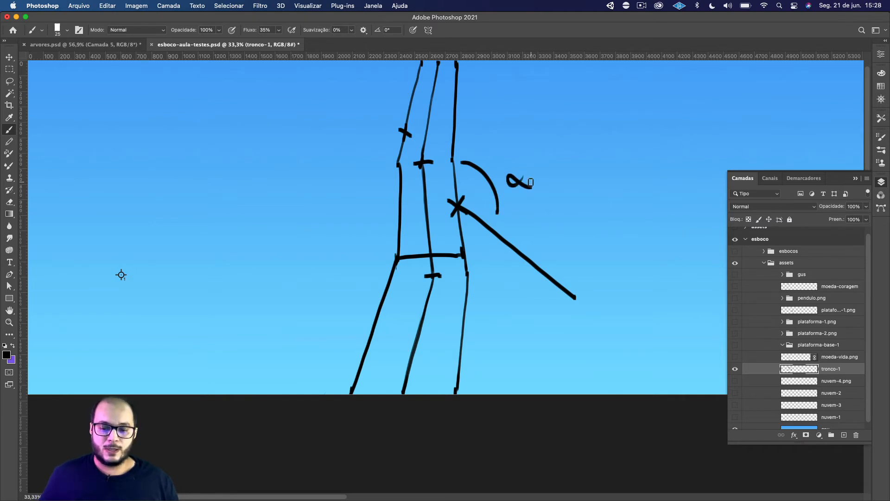
pyautogui.press('super+z')
pyautogui.press('super+z')
pyautogui.press('super+z')
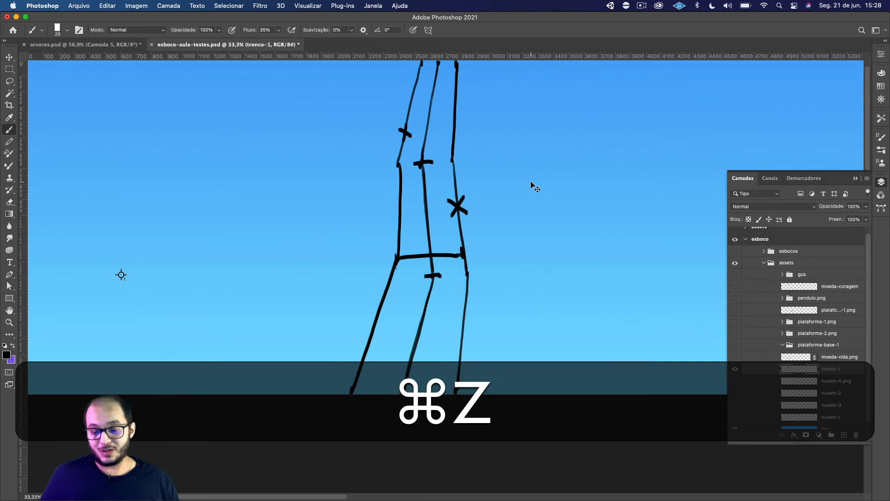
# Mark an X on the trunk's centre line at its base.
pyautogui.scroll(3, 407, 263)
pyautogui.hscroll(5, 407, 263)
pyautogui.press('space')
pyautogui.moveTo(424, 344); pyautogui.dragTo(441, 297)
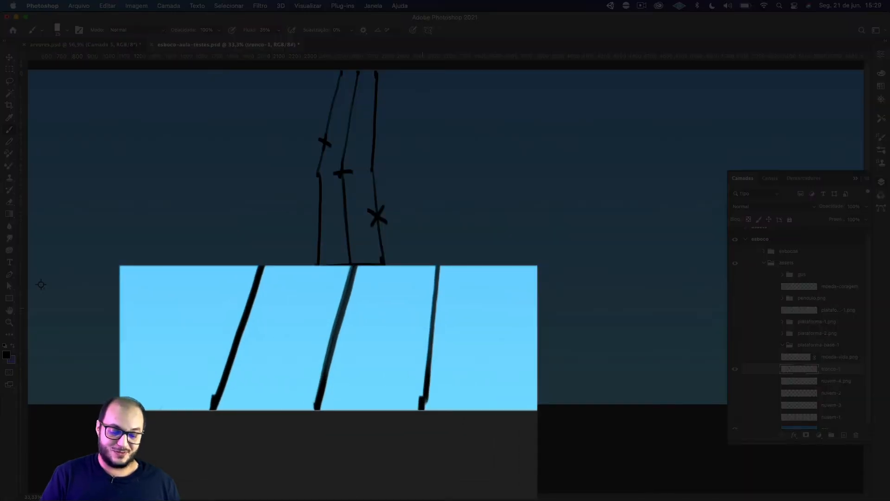
pyautogui.moveTo(337, 386)
pyautogui.mouseDown()
pyautogui.moveTo(304, 413)
pyautogui.moveTo(333, 408)
pyautogui.mouseUp()
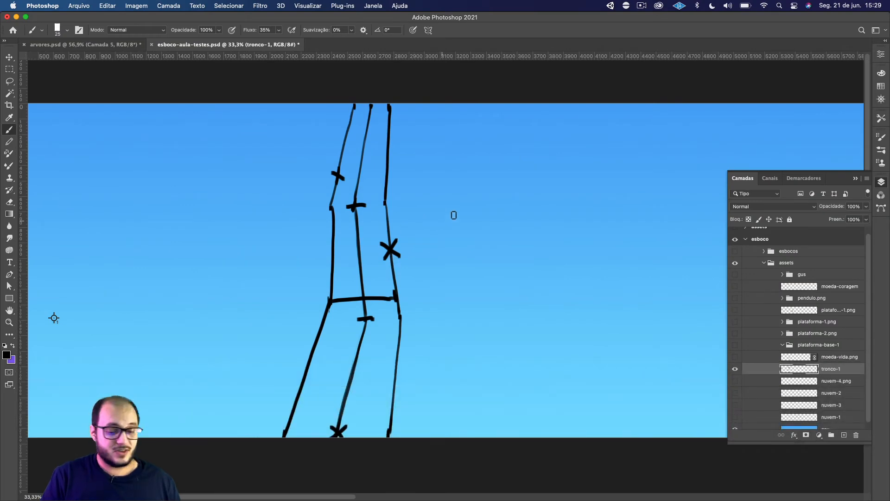
# View the trunk sketch with the canvas rotated to -90° and -61°, and reset the view rotation.
pyautogui.press('r')
pyautogui.moveTo(454, 216); pyautogui.dragTo(387, 221)
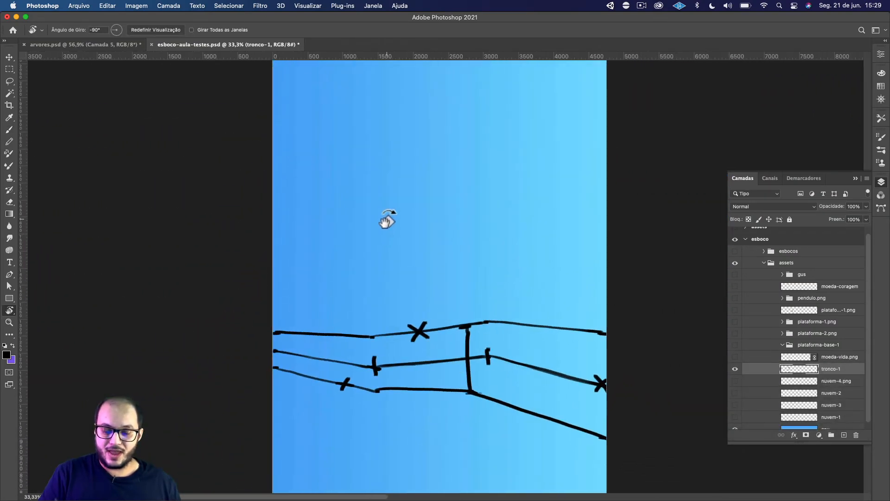
pyautogui.press('space')
pyautogui.moveTo(449, 284); pyautogui.dragTo(410, 258)
pyautogui.moveTo(497, 183); pyautogui.dragTo(544, 209)
pyautogui.press('space')
pyautogui.moveTo(438, 209); pyautogui.dragTo(441, 238)
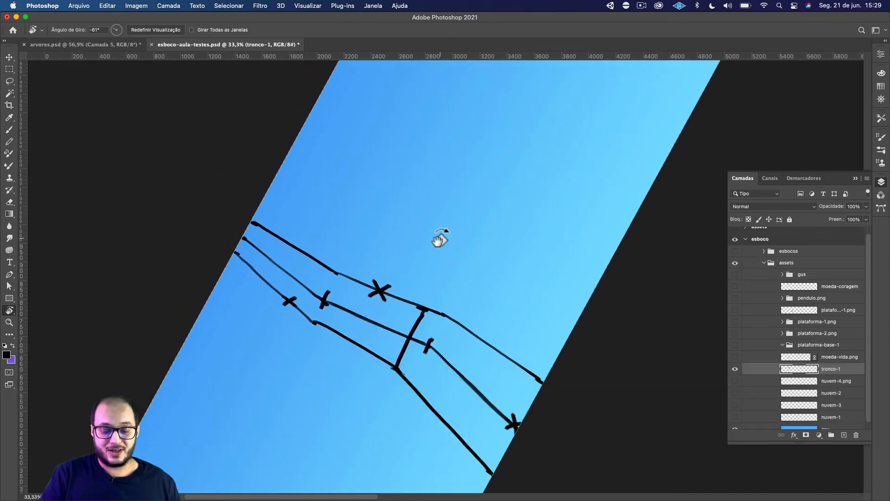
pyautogui.press('Escape')
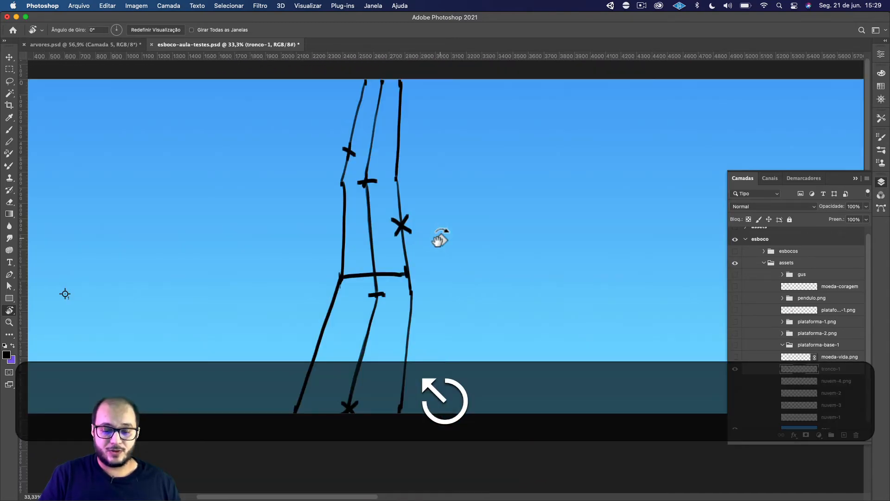
# Paint branch width points above and below the X on the trunk's right outline, and draw a bracket line beside them.
pyautogui.press('b')
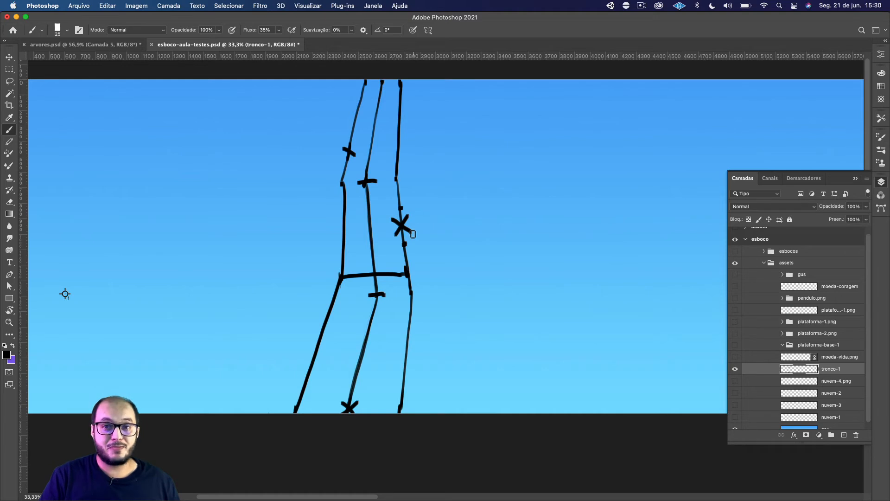
pyautogui.scroll(-3, 483, 255)
pyautogui.hscroll(-1, 483, 254)
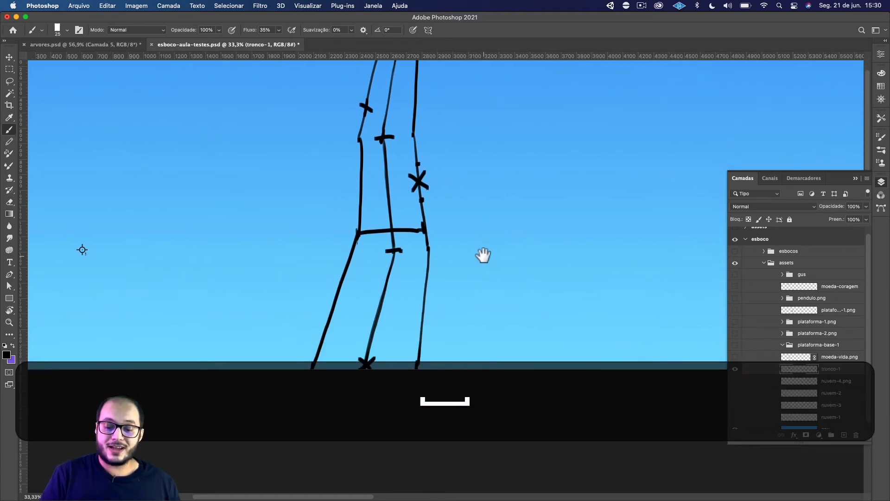
pyautogui.moveTo(429, 162)
pyautogui.mouseDown()
pyautogui.moveTo(438, 161)
pyautogui.moveTo(439, 195)
pyautogui.mouseUp()
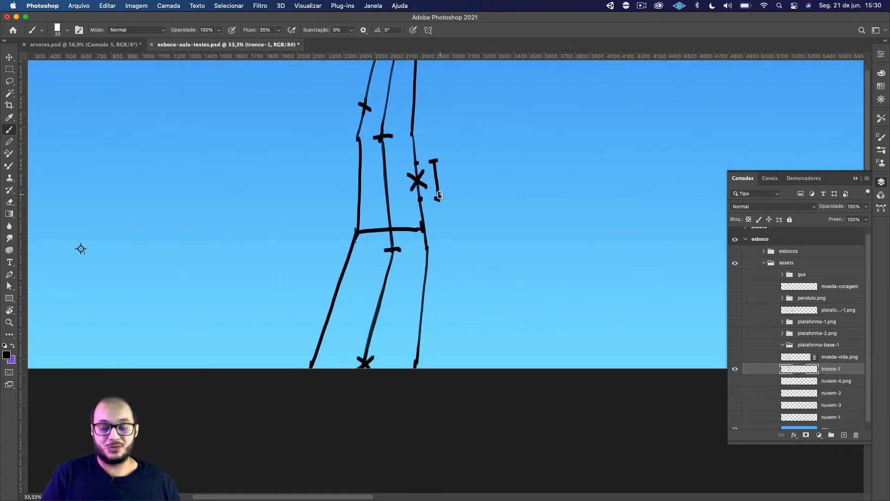
# Try drawing a line across the lower part of the trunk, and undo it.
pyautogui.moveTo(332, 341)
pyautogui.mouseDown()
pyautogui.moveTo(412, 337)
pyautogui.moveTo(417, 326)
pyautogui.mouseUp()
pyautogui.press('super+z')
pyautogui.press('super+z')
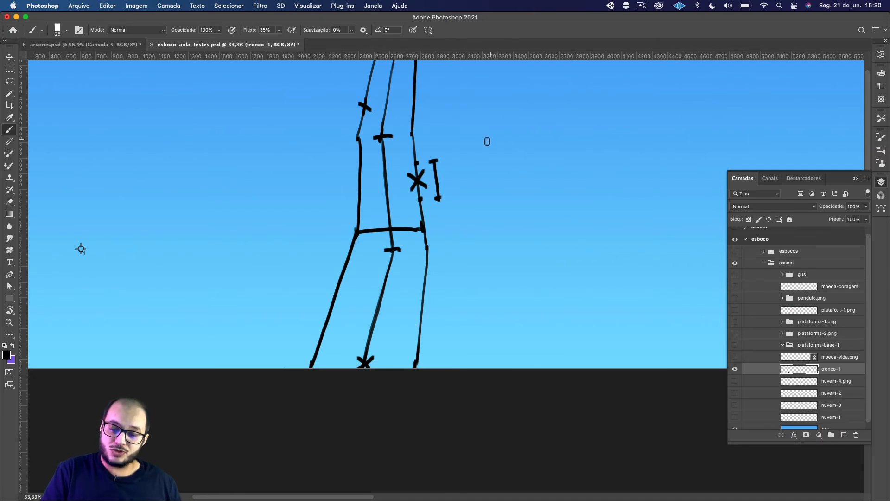
# Erase the bracket line beside the branch's width points.
pyautogui.press('e')
pyautogui.moveTo(431, 153); pyautogui.dragTo(436, 197)
pyautogui.press('b')
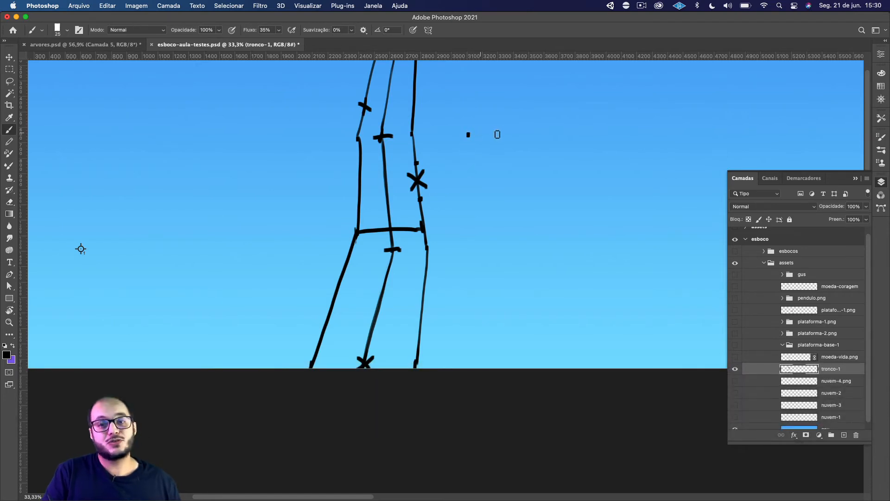
# Draw the branch's first centre line segment from the right outline's X up to its bend, with a width point on each side.
pyautogui.moveTo(496, 135); pyautogui.dragTo(479, 219)
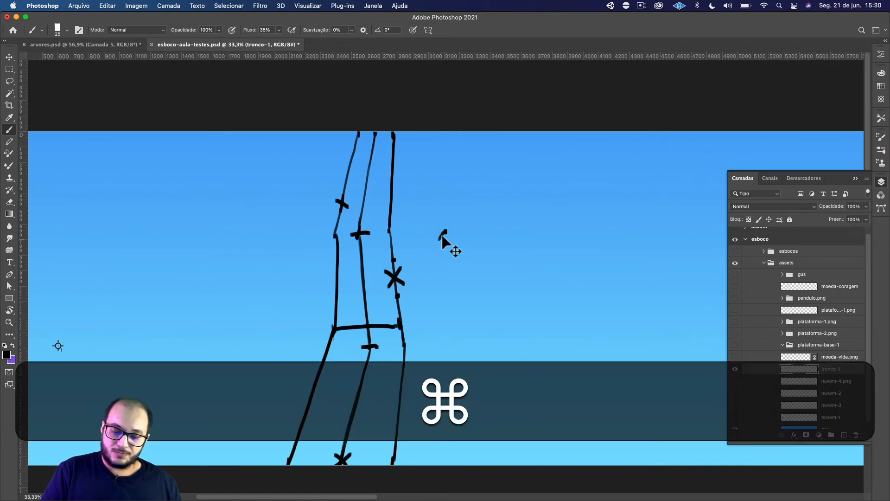
pyautogui.press('super+z')
pyautogui.moveTo(445, 232)
pyautogui.mouseDown()
pyautogui.moveTo(396, 278)
pyautogui.moveTo(445, 231)
pyautogui.mouseUp()
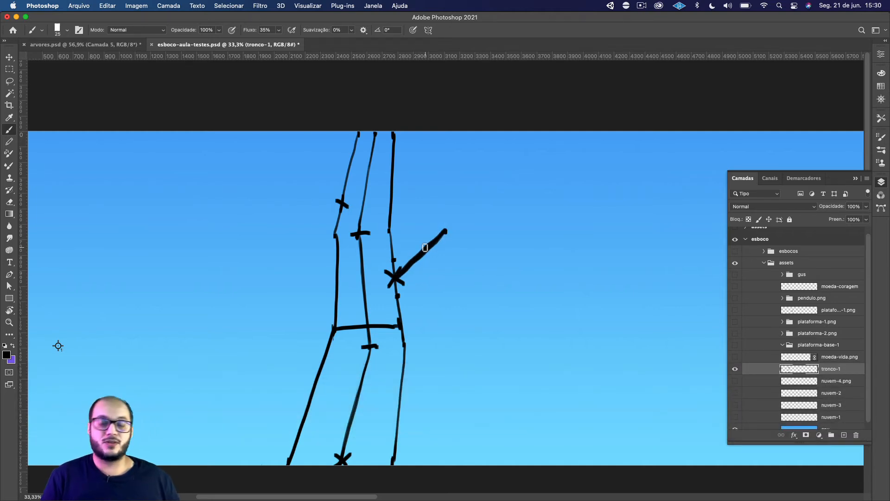
pyautogui.press('super+z')
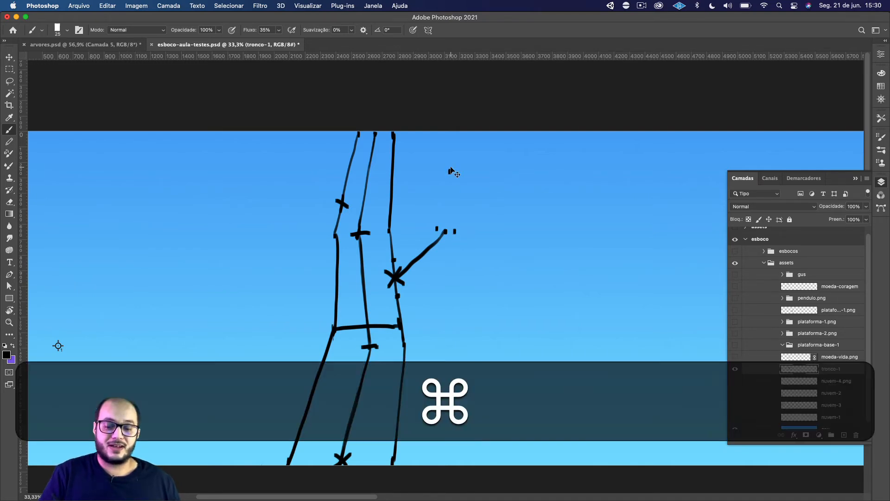
# Paint the branch tip's centre point above the bend with a closely spaced width point on each side.
pyautogui.press('super+z')
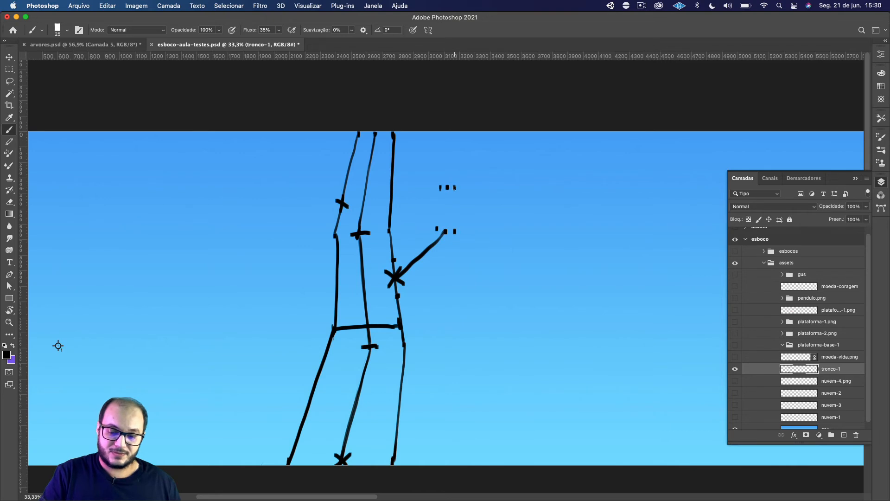
pyautogui.press('super+z')
pyautogui.press('super+z')
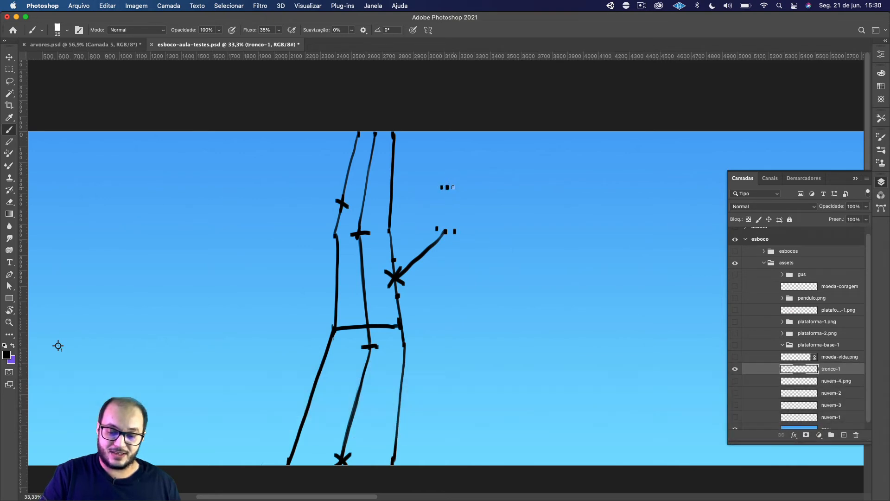
pyautogui.click(453, 188)
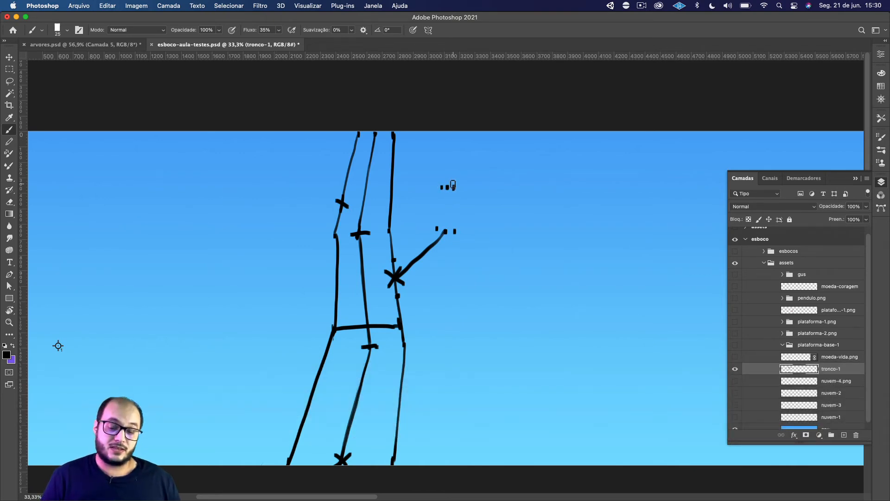
# Draw the branch's upper centre line from tip to bend, and add a width bracket above the tip.
pyautogui.moveTo(447, 187); pyautogui.dragTo(445, 230)
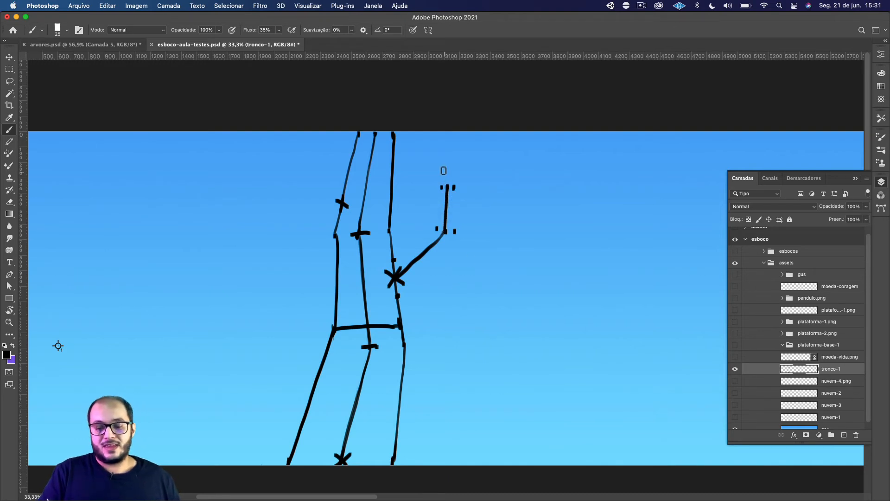
pyautogui.moveTo(444, 174); pyautogui.dragTo(457, 175)
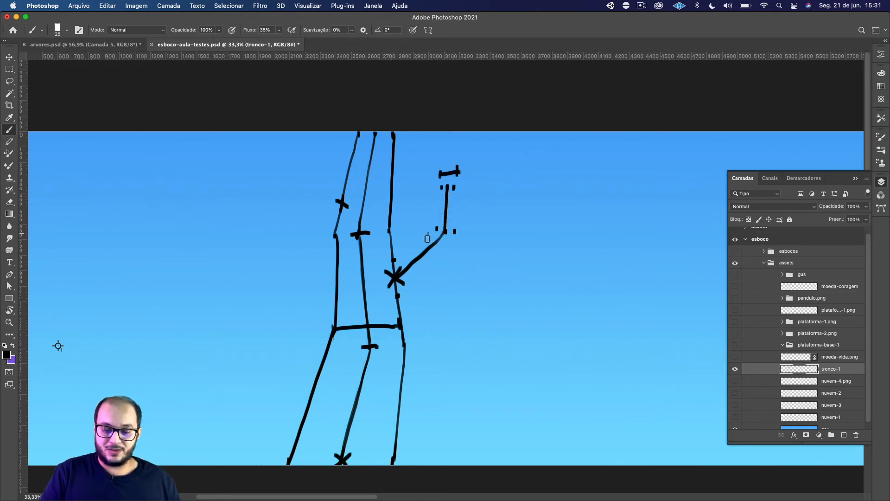
pyautogui.moveTo(428, 239); pyautogui.dragTo(457, 241)
pyautogui.press('super+z')
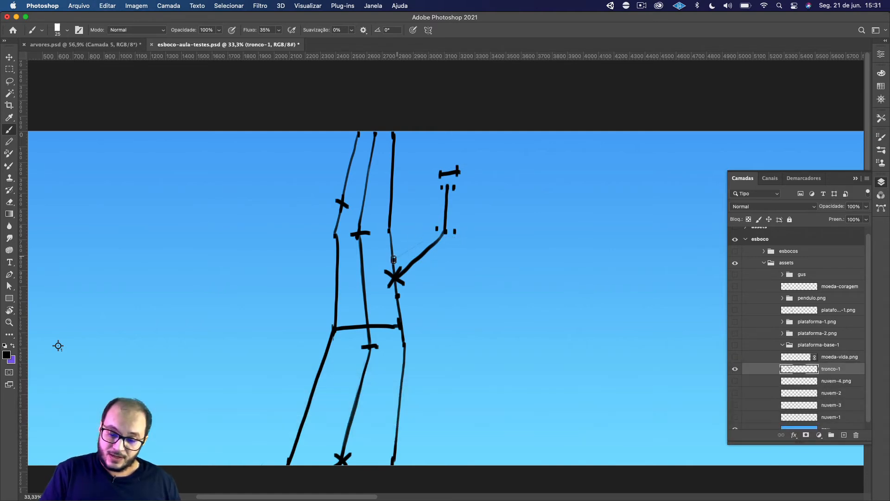
# Outline both sides of the branch by connecting its width points from the trunk through the bend to the tip.
pyautogui.moveTo(393, 259)
pyautogui.mouseDown()
pyautogui.moveTo(432, 231)
pyautogui.moveTo(400, 255)
pyautogui.mouseUp()
pyautogui.moveTo(400, 255); pyautogui.dragTo(432, 230)
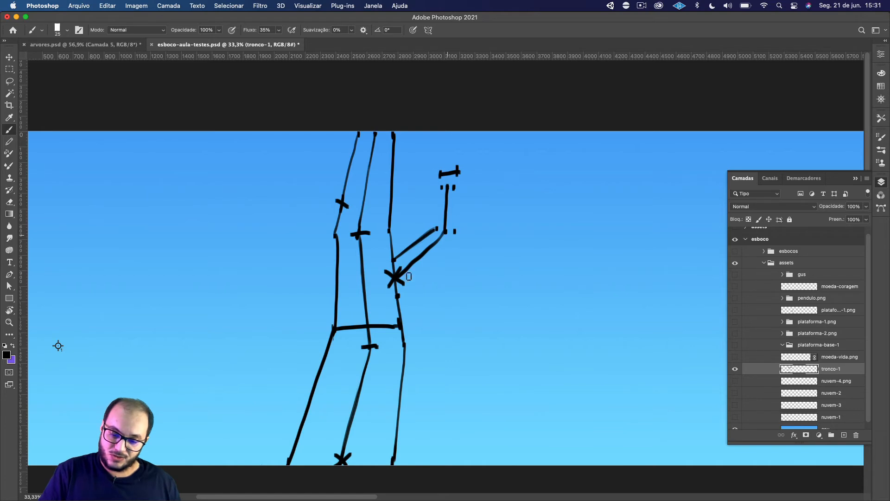
pyautogui.moveTo(398, 296)
pyautogui.mouseDown()
pyautogui.moveTo(454, 229)
pyautogui.moveTo(399, 295)
pyautogui.mouseUp()
pyautogui.moveTo(454, 231); pyautogui.dragTo(399, 296)
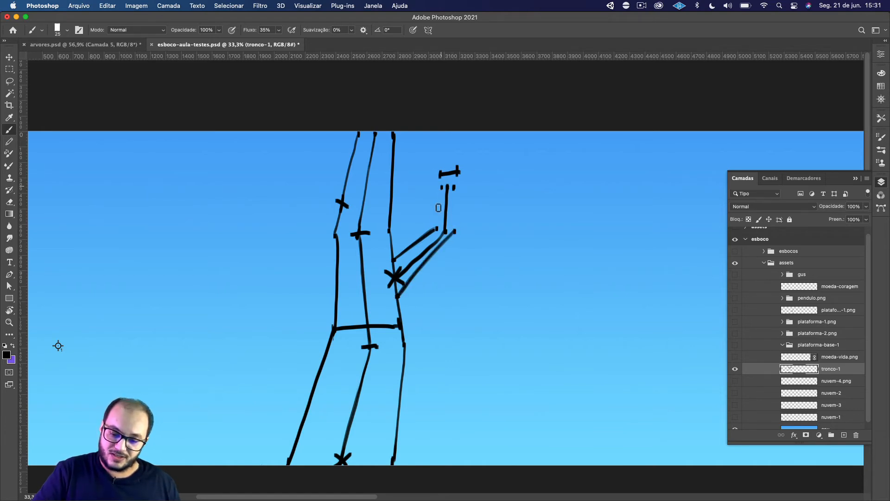
pyautogui.moveTo(442, 187); pyautogui.dragTo(436, 227)
pyautogui.moveTo(454, 186); pyautogui.dragTo(453, 229)
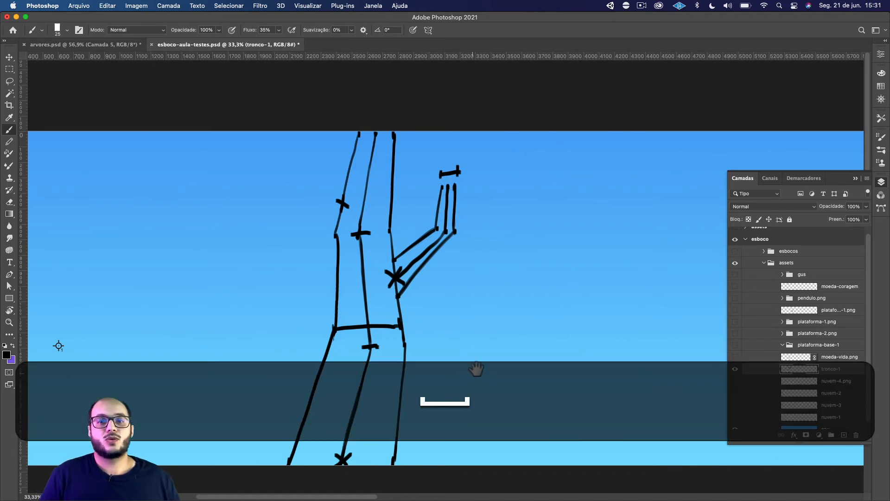
pyautogui.moveTo(478, 369)
pyautogui.mouseDown()
pyautogui.moveTo(521, 326)
pyautogui.moveTo(496, 383)
pyautogui.mouseUp()
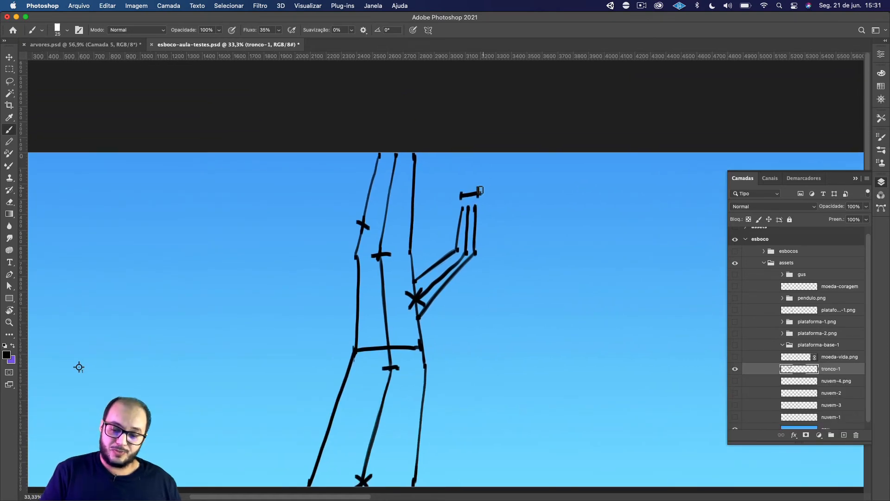
# Erase the width bracket above the branch tip and extend the branch's centre line from the tip to the canvas's upper edge.
pyautogui.press('e')
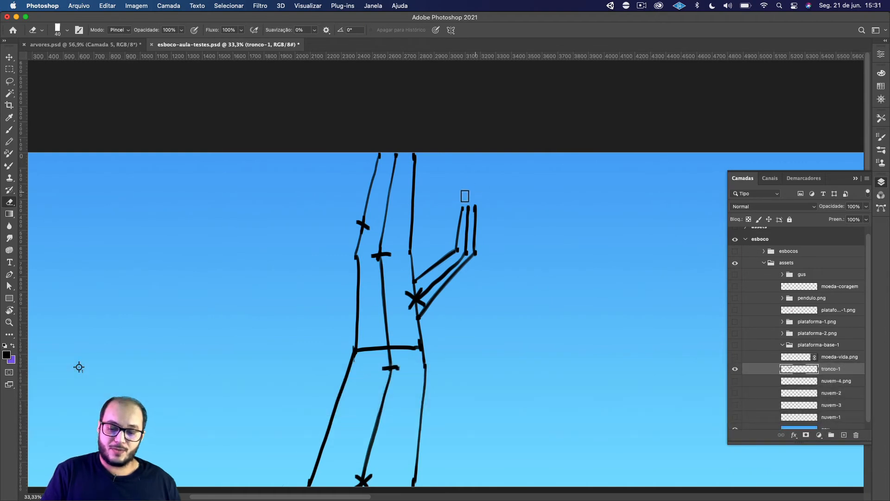
pyautogui.press('b')
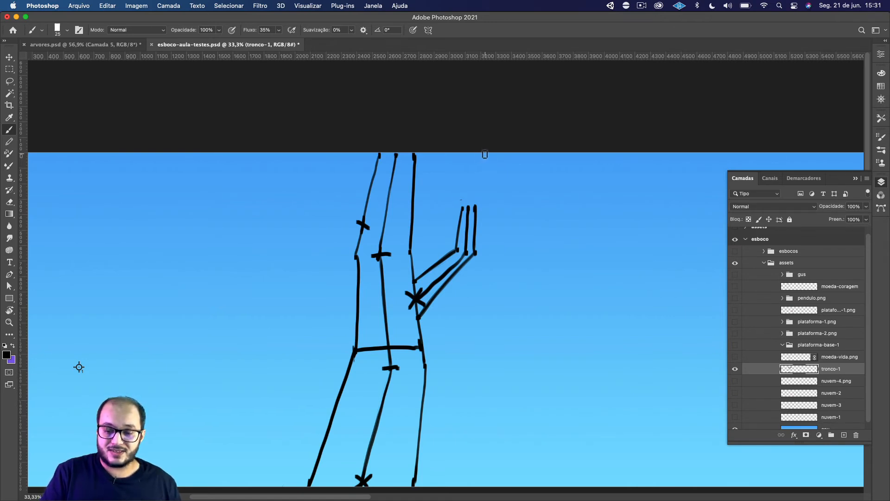
pyautogui.moveTo(482, 157); pyautogui.dragTo(468, 207)
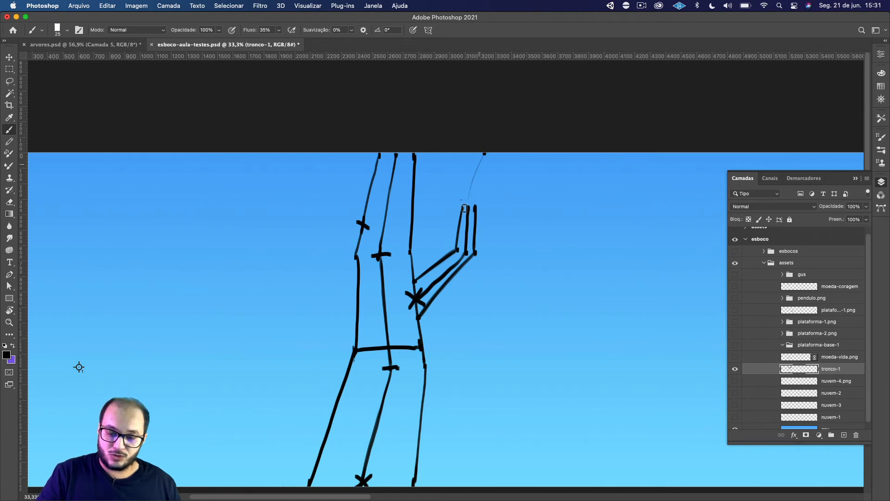
pyautogui.moveTo(484, 153); pyautogui.dragTo(472, 184)
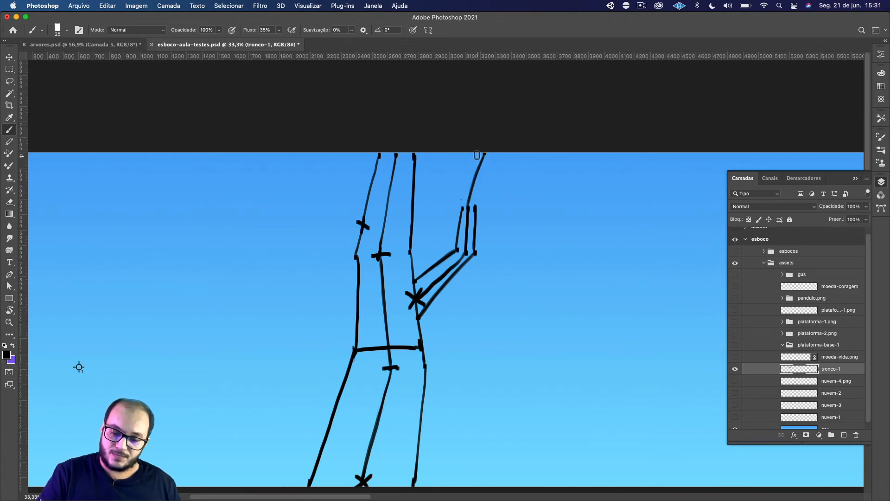
# Add a width point on each side at the canvas's upper edge and outline both sides of the extended branch from there to its tip points.
pyautogui.press('super+z')
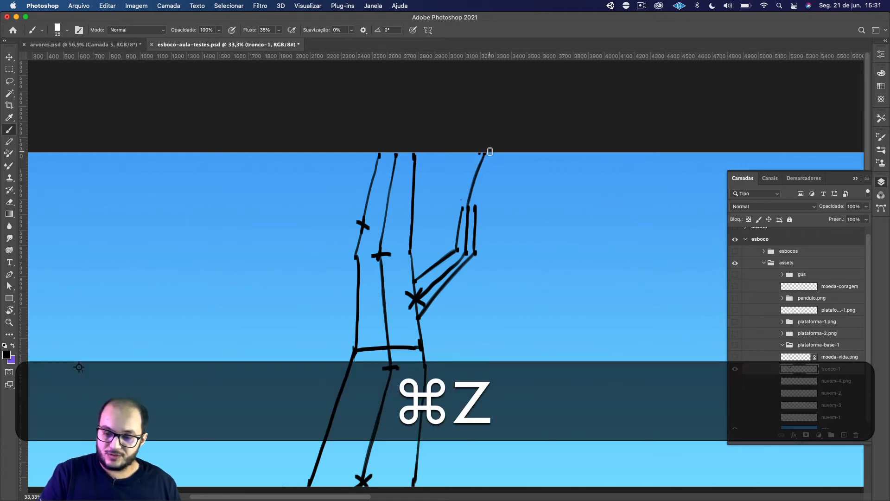
pyautogui.press('super+z')
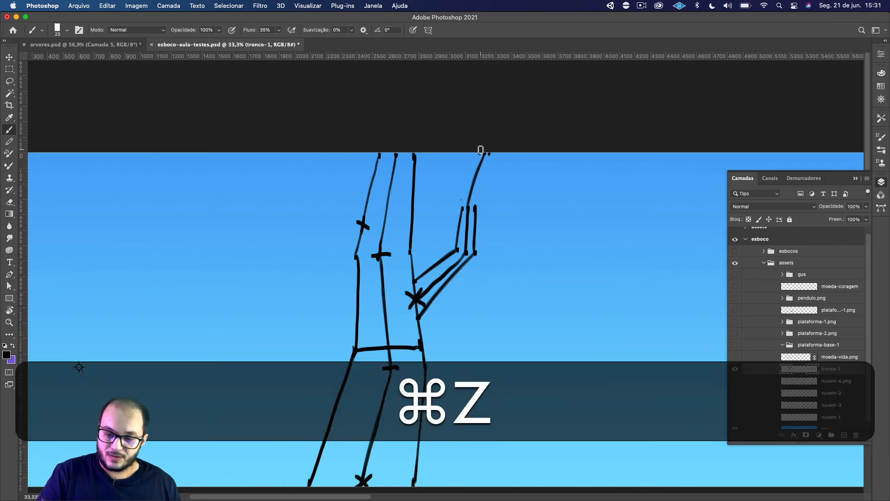
pyautogui.moveTo(461, 204)
pyautogui.mouseDown()
pyautogui.moveTo(478, 154)
pyautogui.moveTo(461, 207)
pyautogui.moveTo(488, 156)
pyautogui.moveTo(475, 208)
pyautogui.mouseUp()
pyautogui.moveTo(474, 208)
pyautogui.mouseDown()
pyautogui.moveTo(488, 155)
pyautogui.moveTo(470, 220)
pyautogui.moveTo(462, 205)
pyautogui.moveTo(457, 237)
pyautogui.moveTo(461, 204)
pyautogui.moveTo(458, 249)
pyautogui.mouseUp()
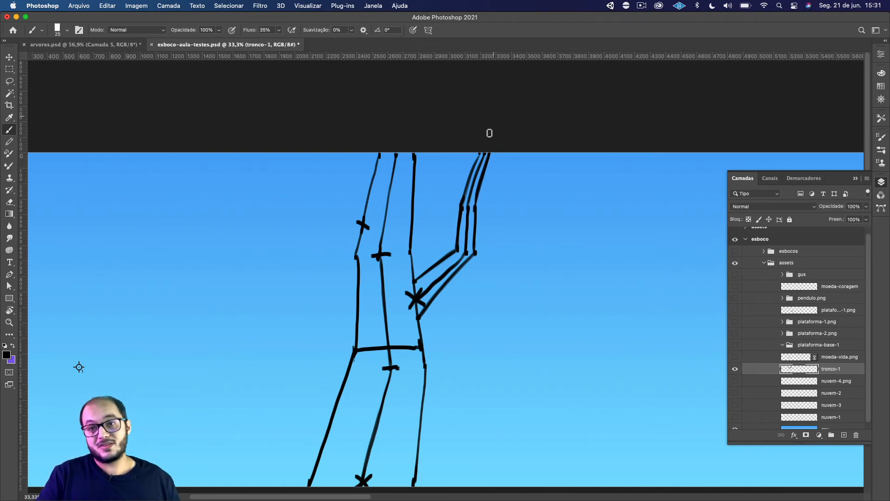
# Thin the left outline of the branch's uppermost segment with the Eraser and touch it up with the Brush.
pyautogui.press('e')
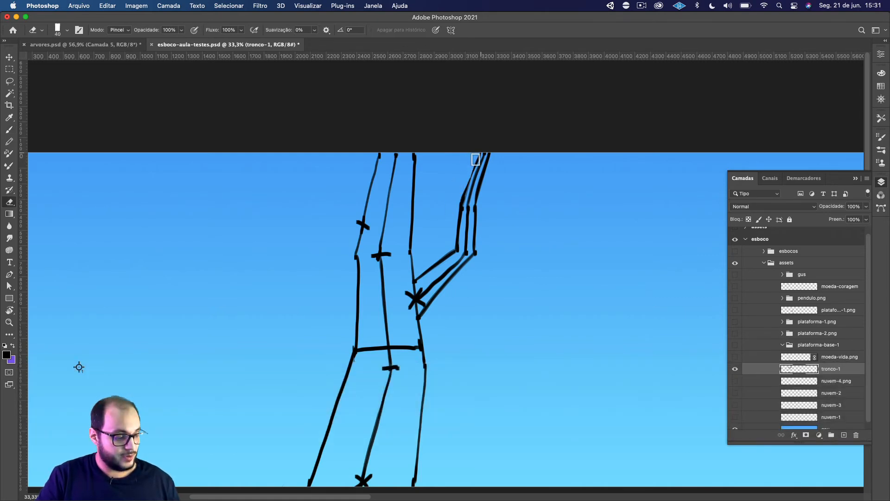
pyautogui.moveTo(498, 194); pyautogui.dragTo(524, 207)
pyautogui.press('b')
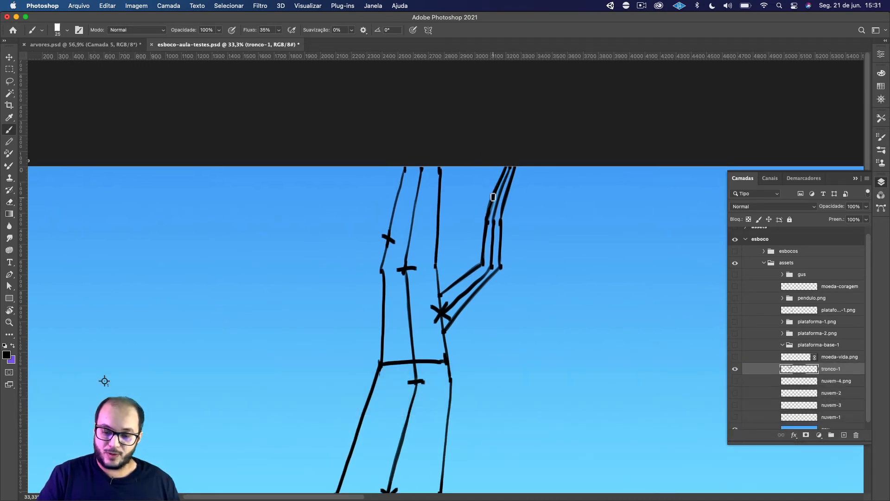
pyautogui.moveTo(493, 182); pyautogui.dragTo(477, 215)
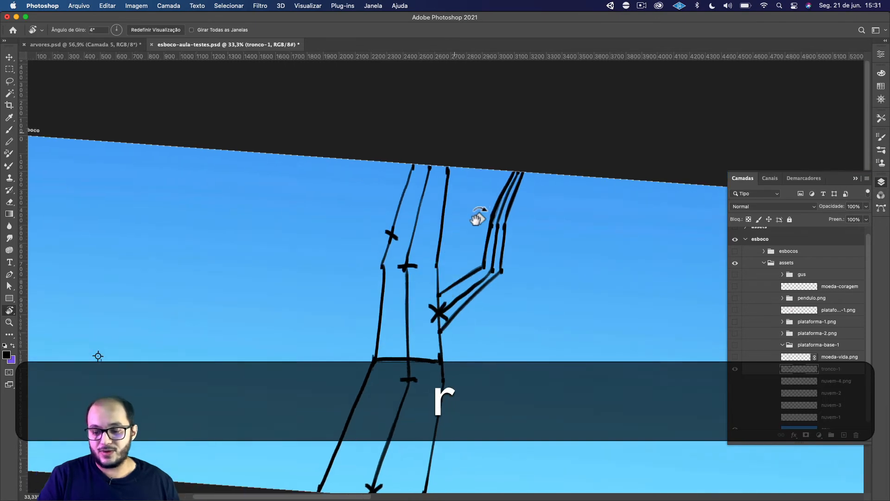
pyautogui.press('Escape')
pyautogui.press('e')
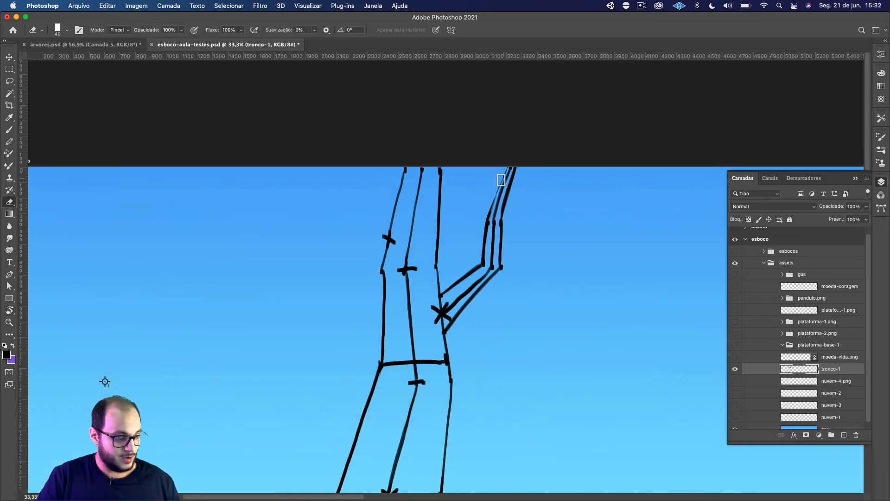
pyautogui.press('b')
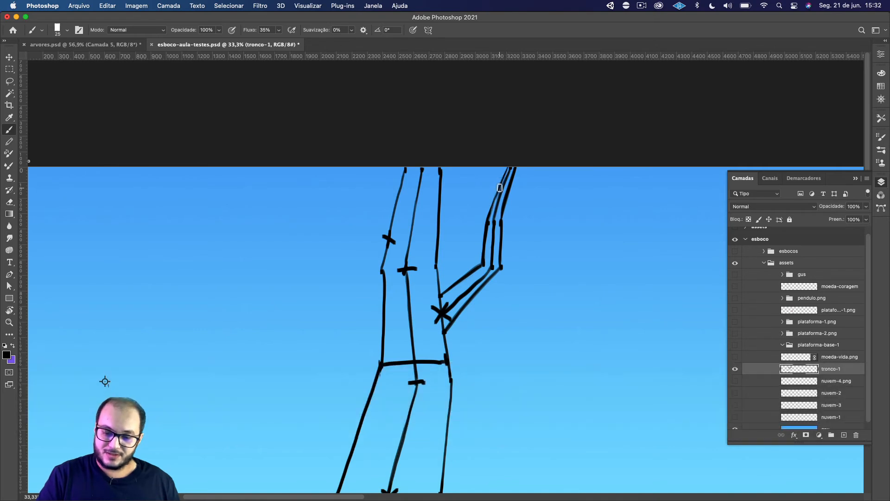
pyautogui.press('space')
pyautogui.moveTo(538, 284)
pyautogui.mouseDown()
pyautogui.moveTo(535, 265)
pyautogui.moveTo(505, 282)
pyautogui.mouseUp()
pyautogui.moveTo(461, 170); pyautogui.dragTo(440, 232)
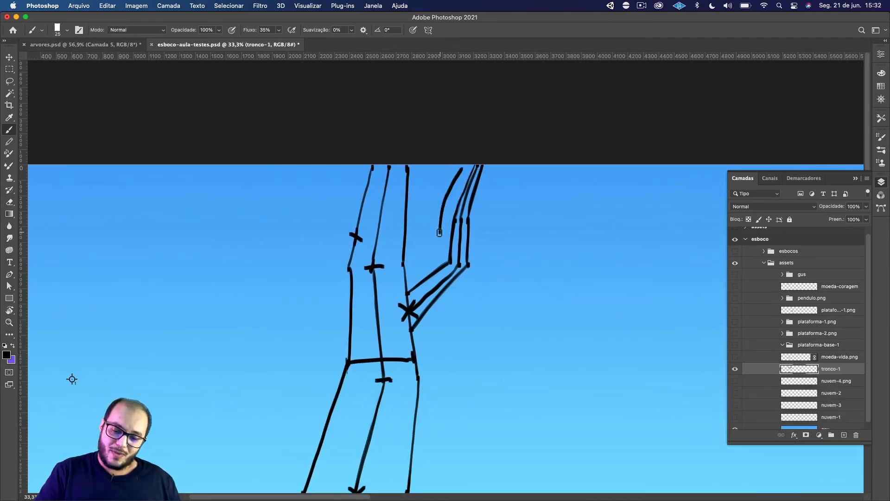
pyautogui.press('super+z')
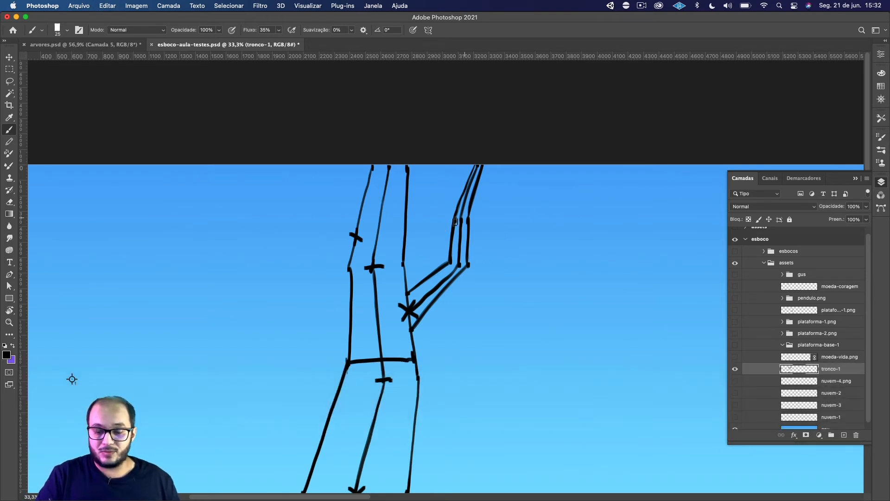
# Erase excess thickness along the right branch's left outline and repaint the line from its upper joint to the canvas edge.
pyautogui.press('e')
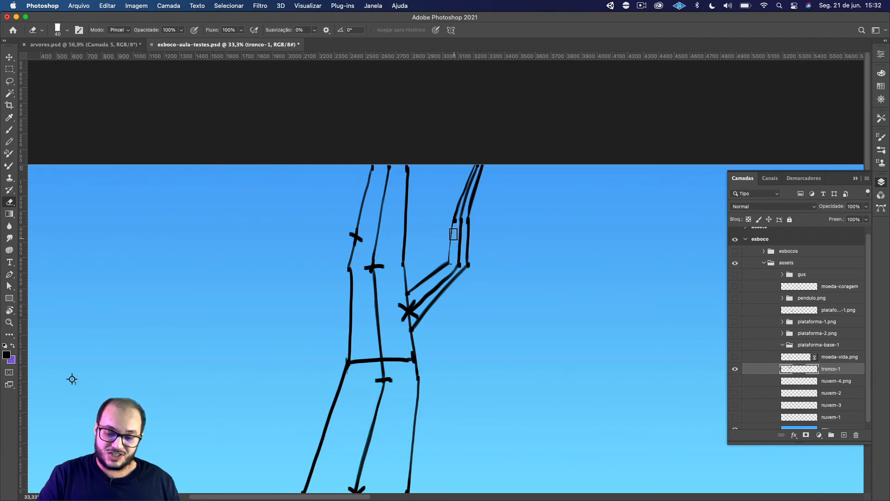
pyautogui.press('b')
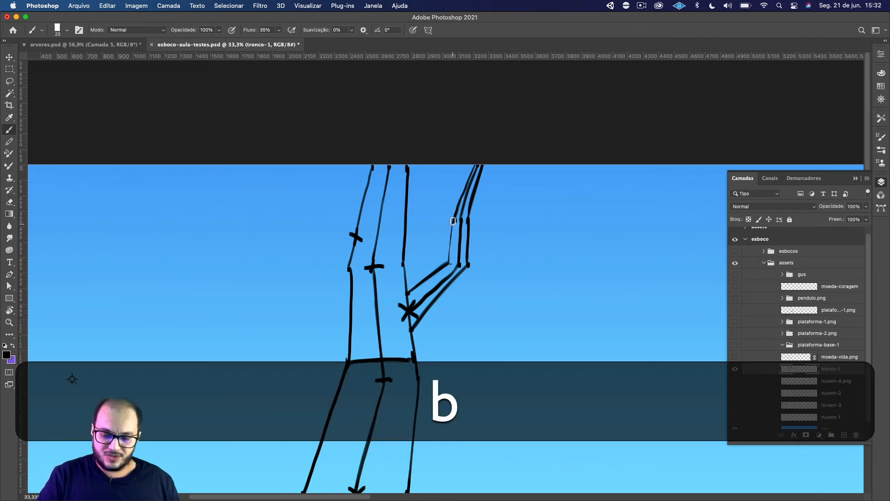
pyautogui.press('e')
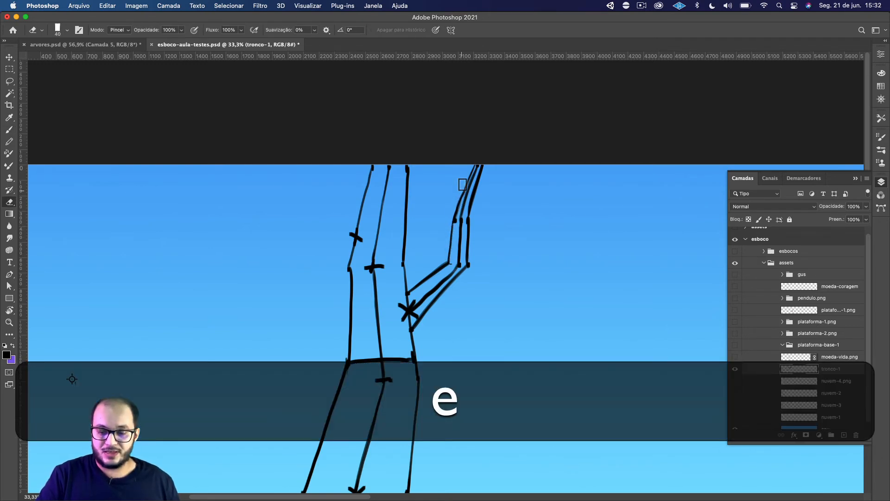
pyautogui.moveTo(458, 195); pyautogui.dragTo(453, 214)
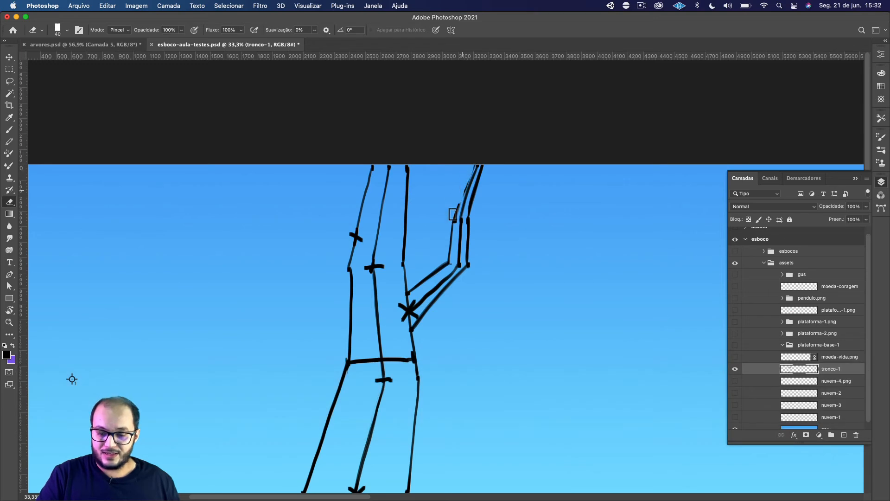
pyautogui.press('b')
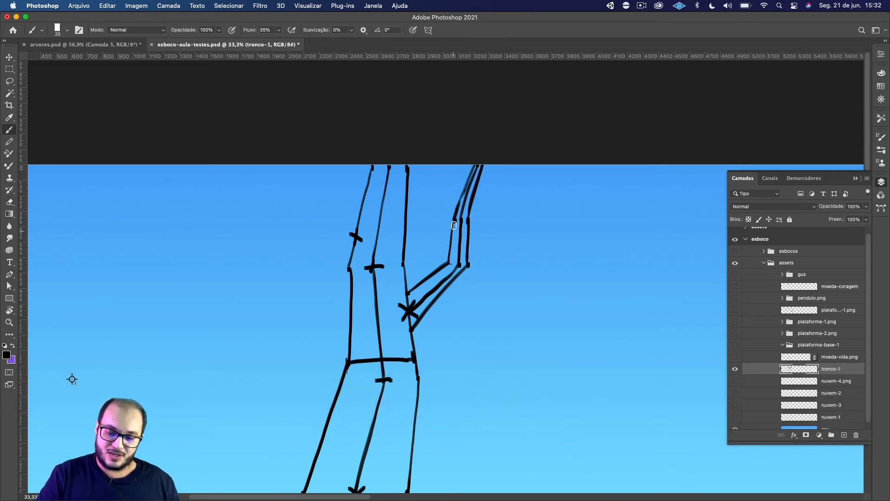
pyautogui.moveTo(455, 221); pyautogui.dragTo(480, 160)
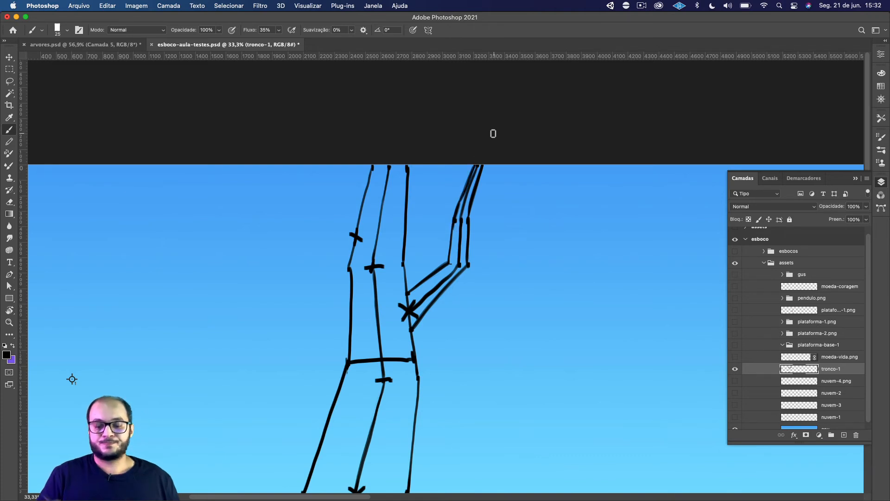
# Paint width points around the left outline's X and at a new branch bend up and to the left, and join them with a centre line.
pyautogui.press('space')
pyautogui.moveTo(491, 294); pyautogui.dragTo(483, 254)
pyautogui.press('space')
pyautogui.press('space')
pyautogui.moveTo(439, 135); pyautogui.dragTo(462, 259)
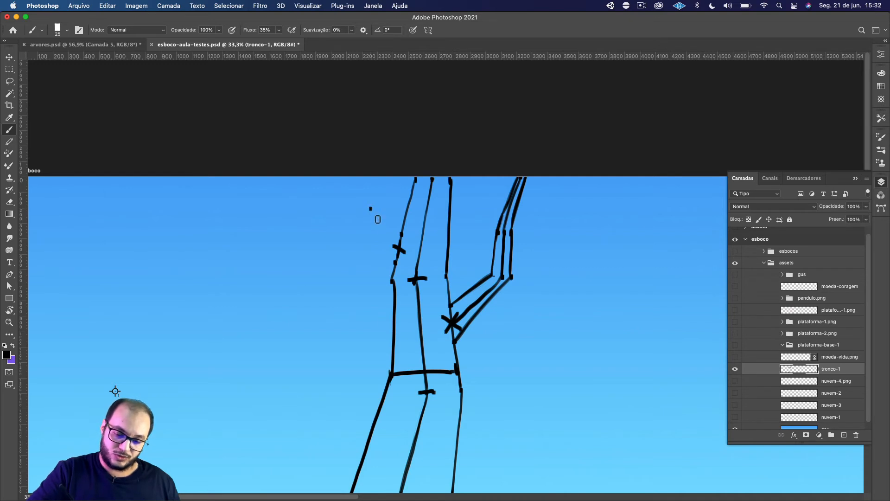
pyautogui.moveTo(374, 209); pyautogui.dragTo(397, 252)
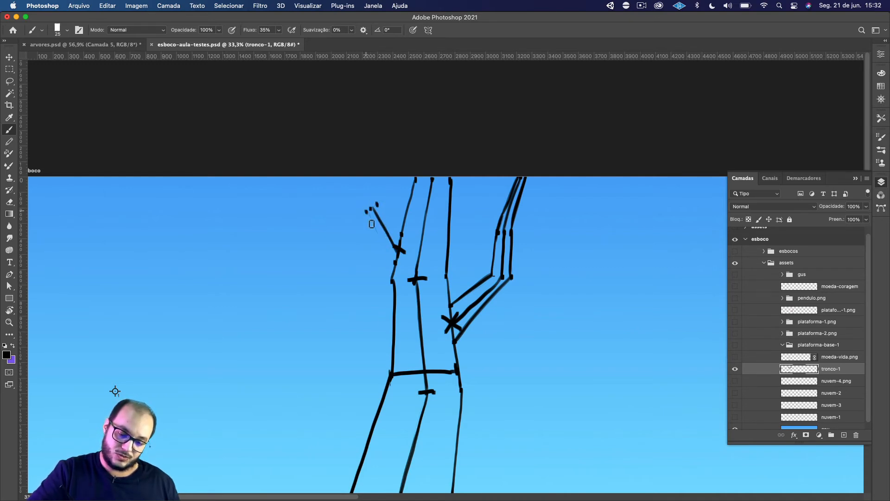
# Outline both sides of the left branch from the trunk through its bend up to the canvas's upper edge.
pyautogui.moveTo(371, 224); pyautogui.dragTo(394, 263)
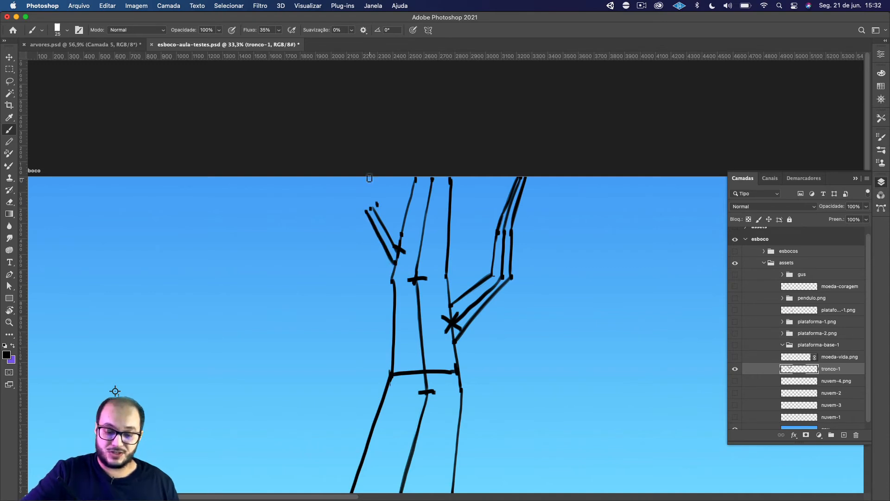
pyautogui.moveTo(378, 202); pyautogui.dragTo(397, 229)
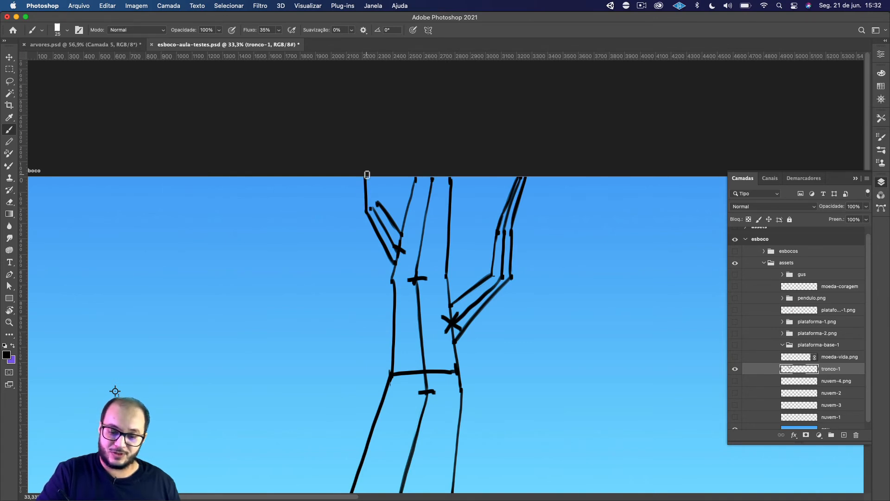
pyautogui.press('cmd+z')
pyautogui.moveTo(379, 203); pyautogui.dragTo(376, 150)
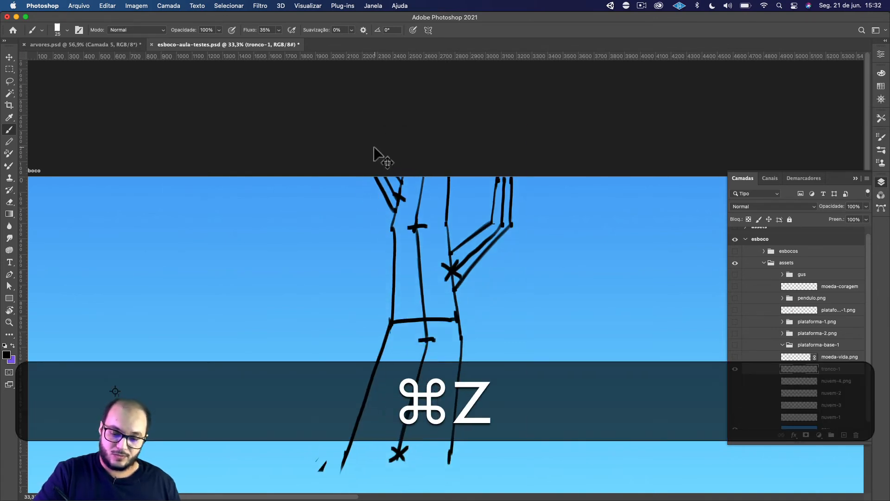
pyautogui.press('super+z')
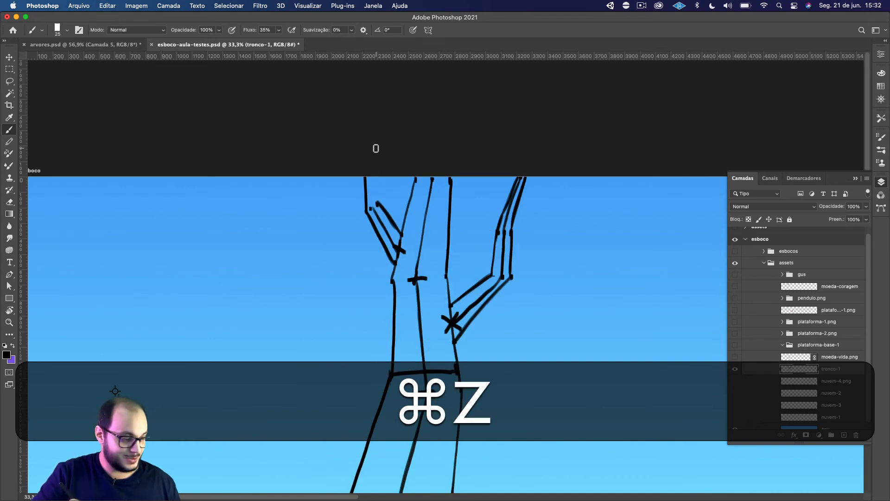
pyautogui.press('b')
pyautogui.press('super+z')
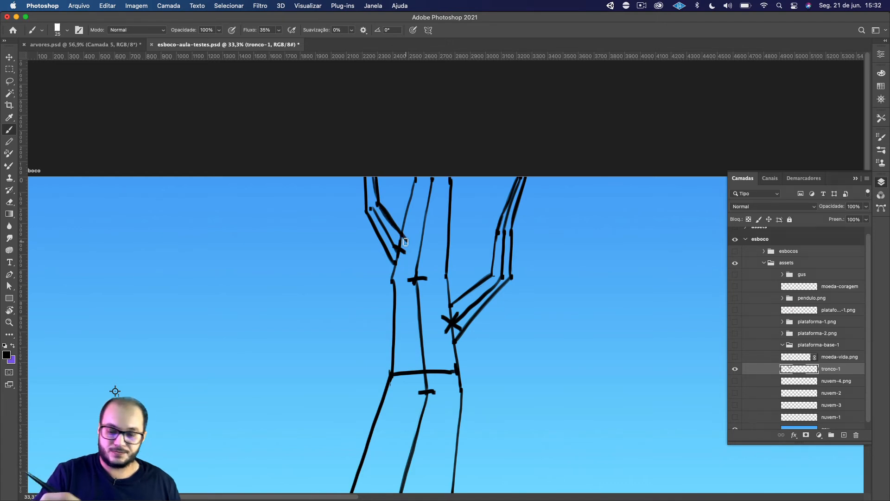
# Draw a slanted root line from each side of the trunk's lower part outward to the canvas's lower edge.
pyautogui.press('space')
pyautogui.moveTo(459, 284); pyautogui.dragTo(433, 328)
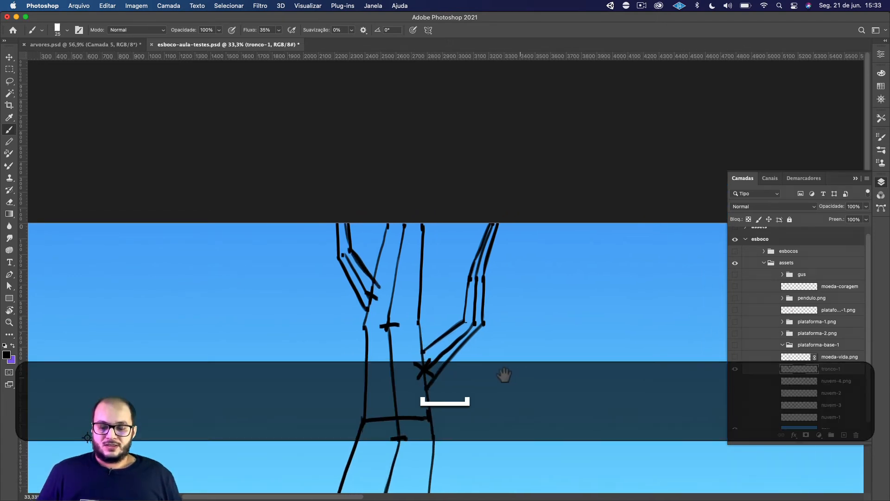
pyautogui.moveTo(504, 374)
pyautogui.mouseDown()
pyautogui.moveTo(449, 358)
pyautogui.moveTo(480, 288)
pyautogui.mouseUp()
pyautogui.press('space')
pyautogui.scroll(-5, 480, 288)
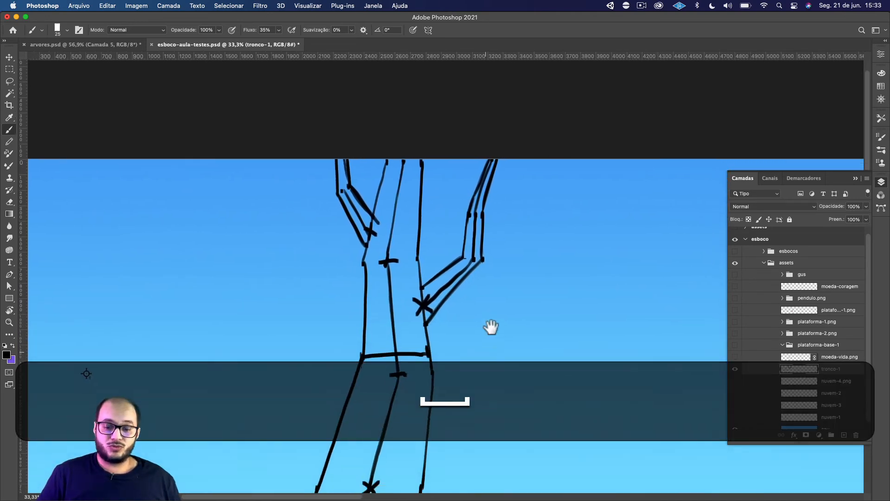
pyautogui.press('space')
pyautogui.moveTo(490, 324); pyautogui.dragTo(539, 286)
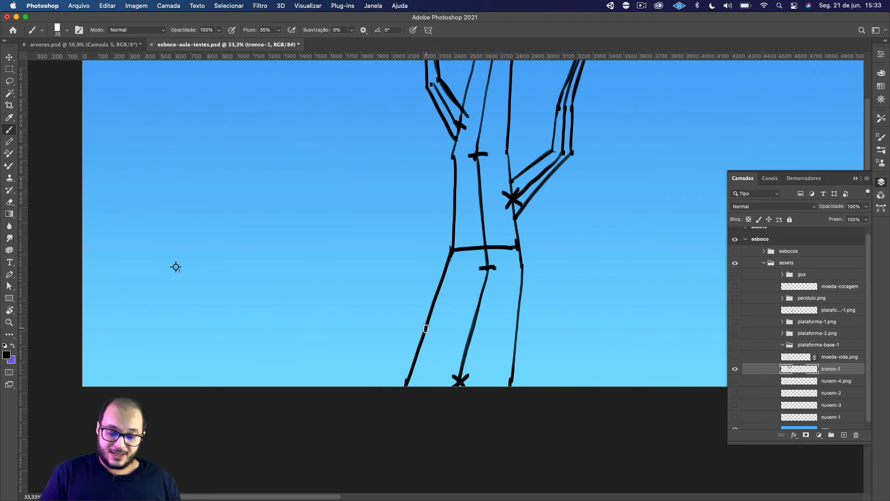
pyautogui.moveTo(425, 328); pyautogui.dragTo(352, 386)
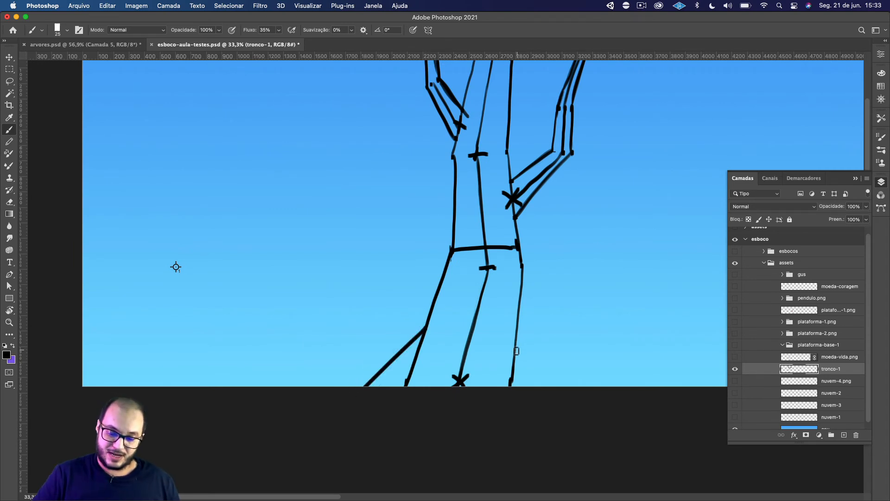
pyautogui.moveTo(539, 398); pyautogui.dragTo(541, 399)
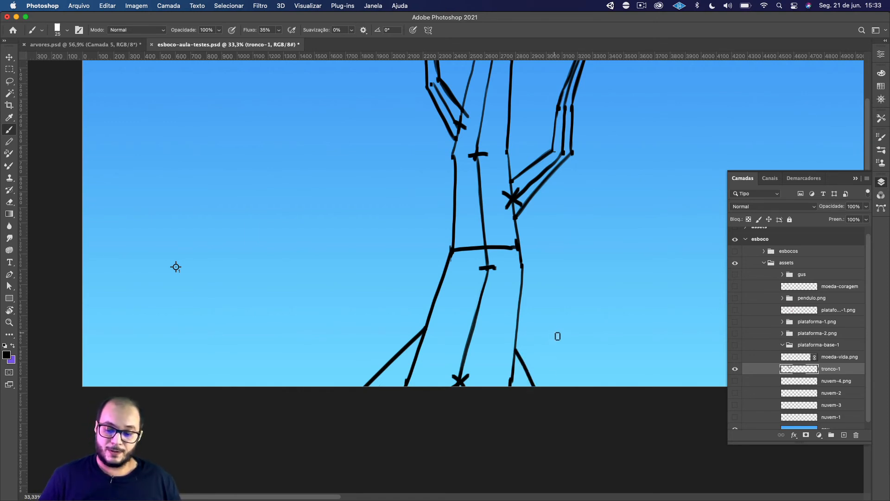
pyautogui.press('space')
pyautogui.moveTo(568, 346); pyautogui.dragTo(489, 367)
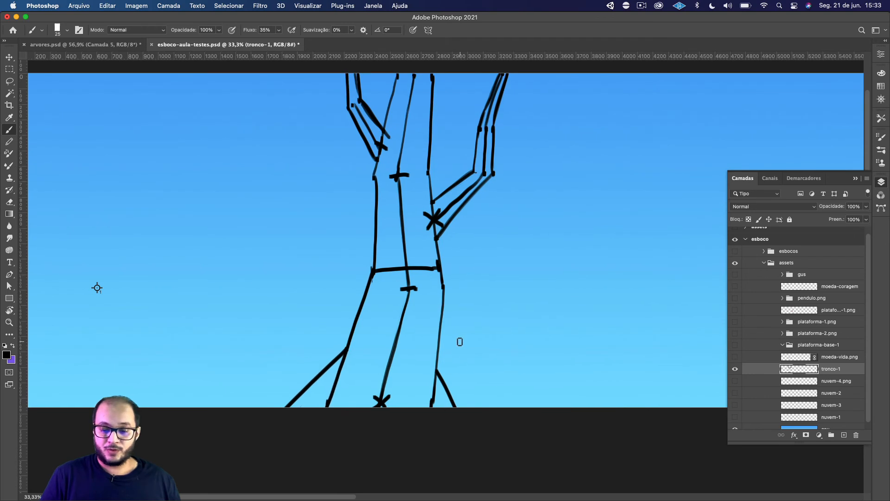
pyautogui.press('space')
pyautogui.moveTo(482, 273); pyautogui.dragTo(476, 322)
pyautogui.press('space')
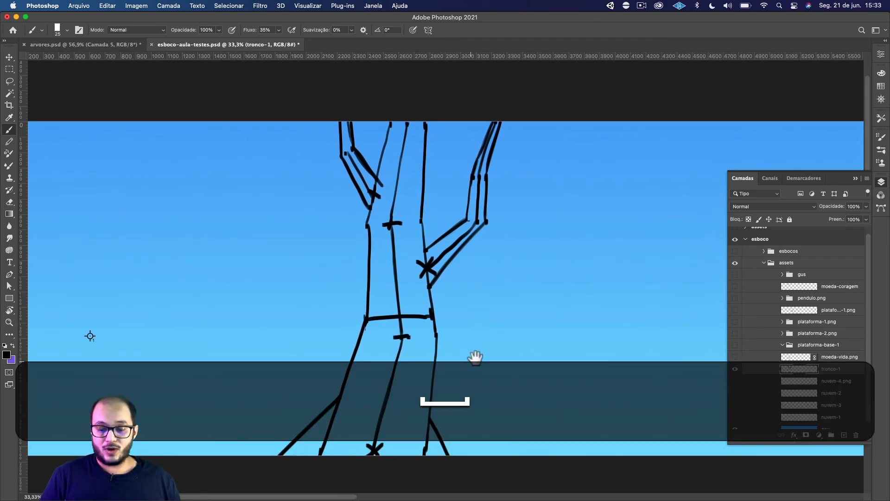
pyautogui.moveTo(476, 357); pyautogui.dragTo(491, 334)
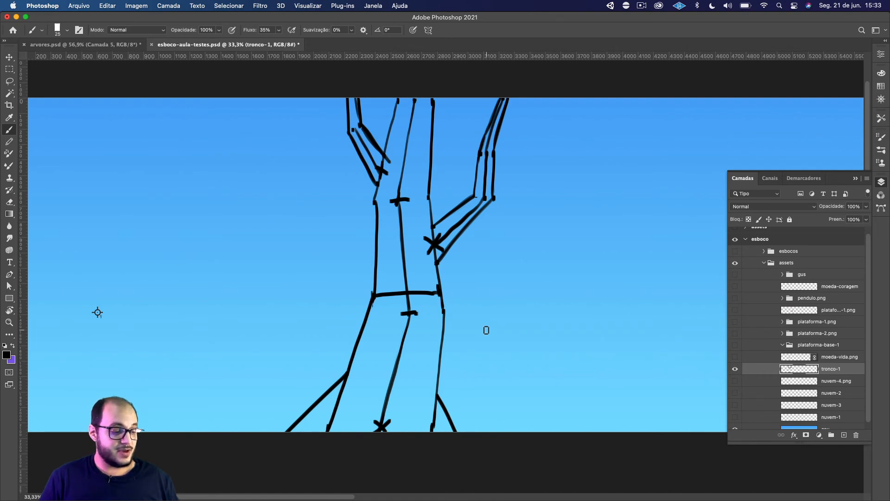
# Fill the right branch with solid black using a 35 px brush and erase the excess along its outer edge.
pyautogui.press(']')
pyautogui.moveTo(497, 120)
pyautogui.mouseDown()
pyautogui.moveTo(502, 95)
pyautogui.moveTo(490, 128)
pyautogui.moveTo(489, 184)
pyautogui.moveTo(477, 191)
pyautogui.moveTo(487, 148)
pyautogui.moveTo(489, 197)
pyautogui.moveTo(477, 188)
pyautogui.moveTo(462, 209)
pyautogui.moveTo(484, 191)
pyautogui.moveTo(427, 237)
pyautogui.moveTo(477, 199)
pyautogui.moveTo(444, 231)
pyautogui.moveTo(435, 262)
pyautogui.mouseUp()
pyautogui.moveTo(488, 196); pyautogui.dragTo(465, 218)
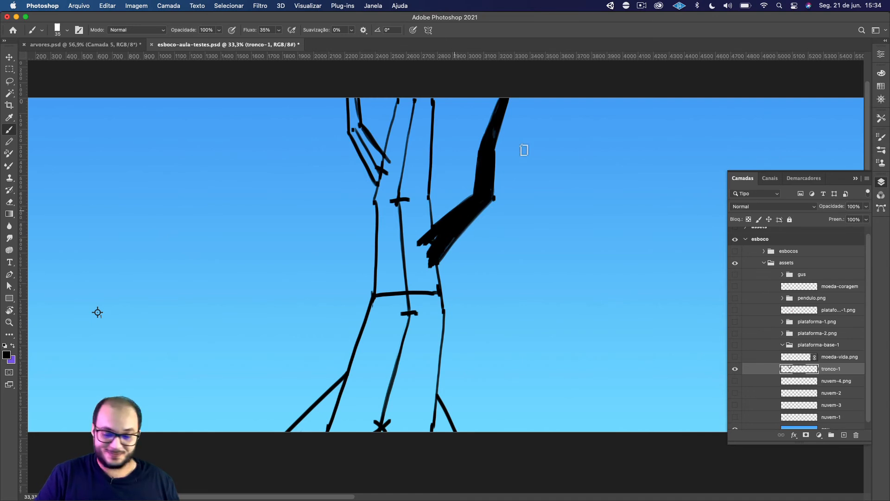
pyautogui.press('e')
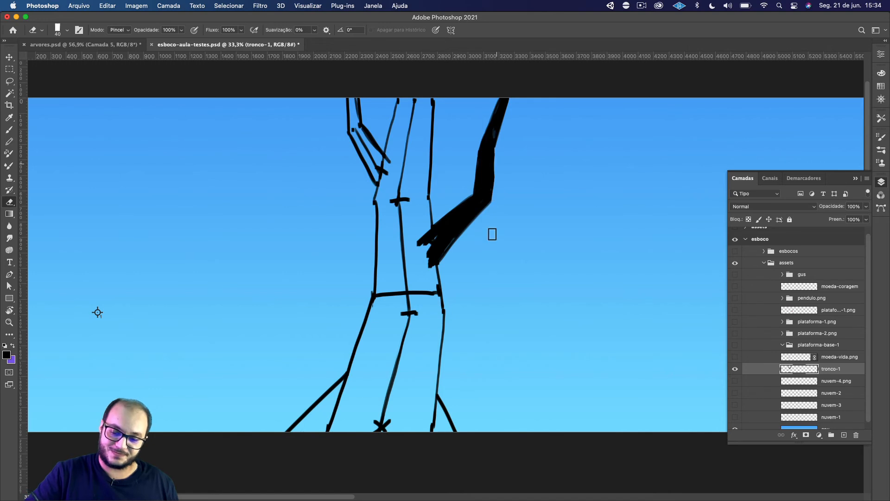
pyautogui.moveTo(495, 184); pyautogui.dragTo(495, 159)
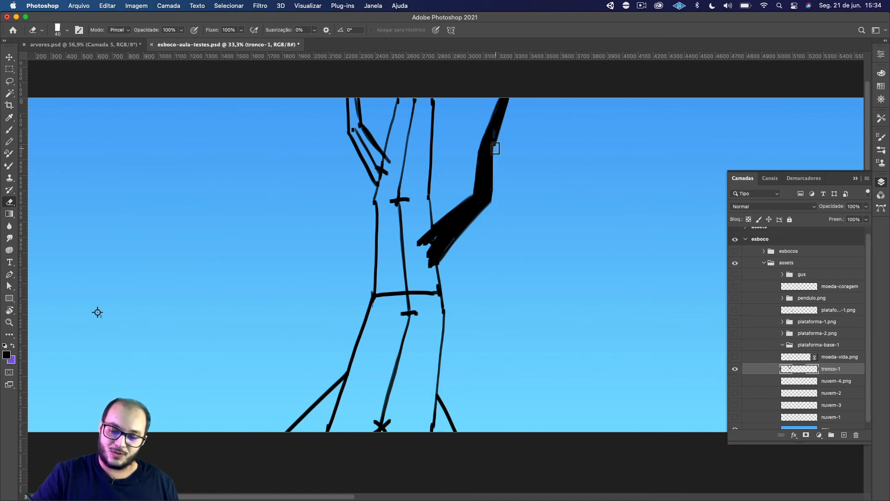
# Fill the trunk with solid black from the canvas's upper edge down to the horizontal cross line using a 90 px brush.
pyautogui.press('b')
pyautogui.scroll(3, 499, 246)
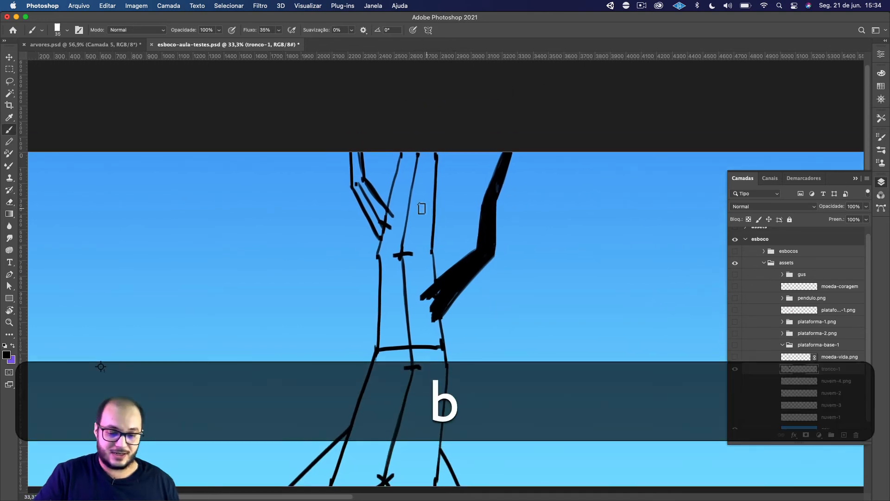
pyautogui.moveTo(409, 213)
pyautogui.mouseDown()
pyautogui.moveTo(410, 171)
pyautogui.moveTo(409, 207)
pyautogui.mouseUp()
pyautogui.press(']')
pyautogui.press(']')
pyautogui.press(']')
pyautogui.press(']')
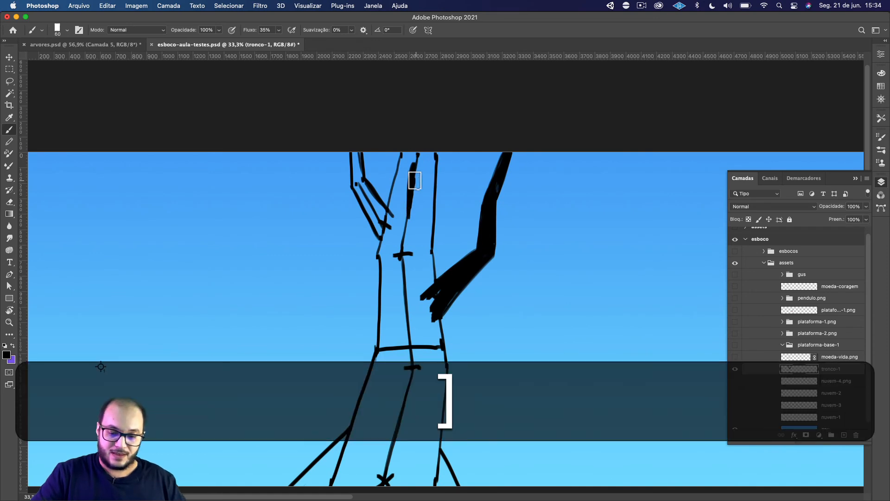
pyautogui.press(']')
pyautogui.press(']')
pyautogui.press(']')
pyautogui.moveTo(408, 176)
pyautogui.mouseDown()
pyautogui.moveTo(400, 221)
pyautogui.moveTo(406, 151)
pyautogui.moveTo(393, 216)
pyautogui.moveTo(406, 156)
pyautogui.moveTo(394, 199)
pyautogui.mouseUp()
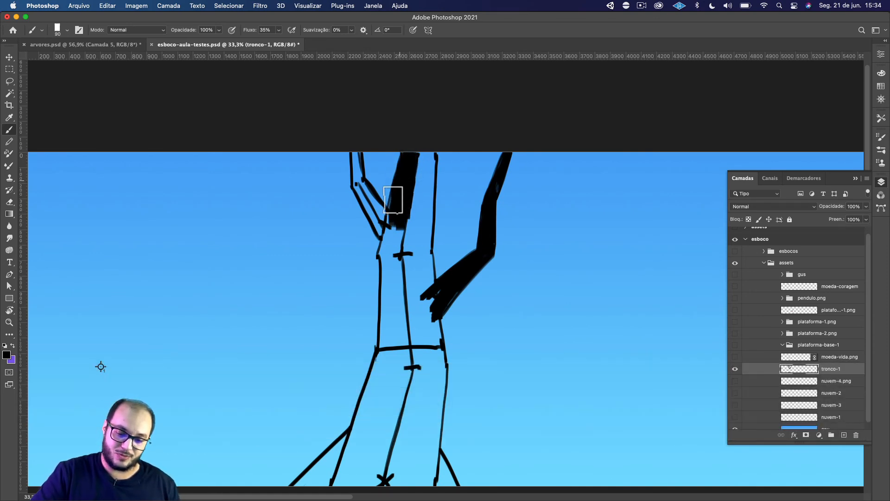
pyautogui.moveTo(432, 153); pyautogui.dragTo(413, 304)
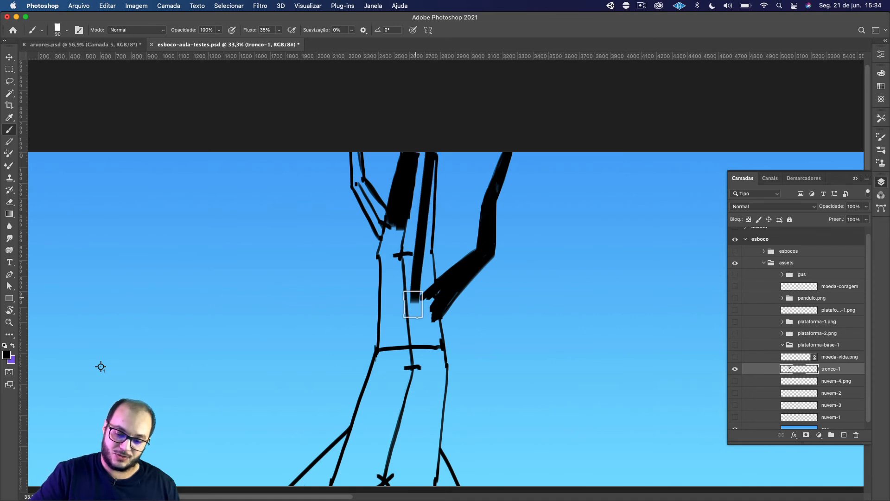
pyautogui.moveTo(411, 199)
pyautogui.mouseDown()
pyautogui.moveTo(397, 248)
pyautogui.moveTo(394, 211)
pyautogui.moveTo(381, 250)
pyautogui.moveTo(383, 344)
pyautogui.moveTo(425, 331)
pyautogui.moveTo(413, 209)
pyautogui.moveTo(433, 144)
pyautogui.moveTo(423, 293)
pyautogui.moveTo(407, 333)
pyautogui.moveTo(400, 315)
pyautogui.moveTo(407, 228)
pyautogui.moveTo(429, 225)
pyautogui.moveTo(434, 355)
pyautogui.mouseUp()
# Fill the left branch with black and clean up the edge where it meets the trunk.
pyautogui.press('e')
pyautogui.moveTo(371, 261)
pyautogui.mouseDown()
pyautogui.moveTo(361, 323)
pyautogui.moveTo(374, 274)
pyautogui.mouseUp()
pyautogui.press('b')
pyautogui.moveTo(371, 294)
pyautogui.mouseDown()
pyautogui.moveTo(346, 223)
pyautogui.moveTo(348, 263)
pyautogui.mouseUp()
pyautogui.press('e')
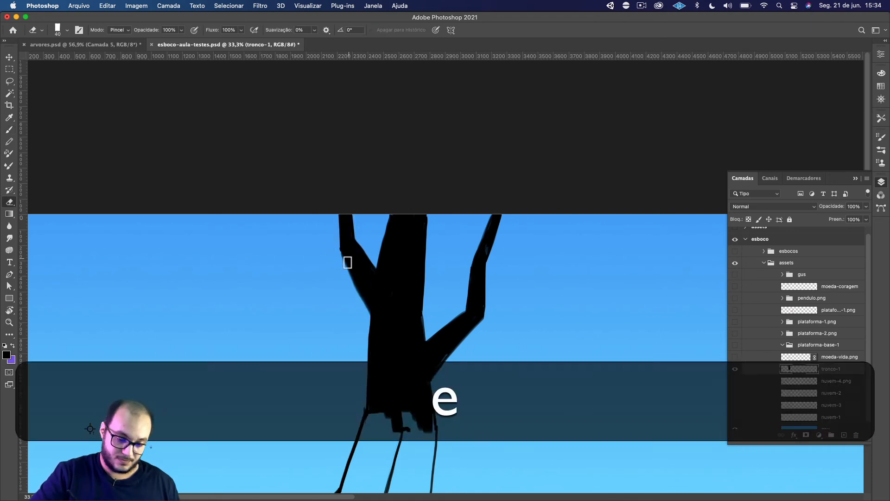
# Widen the trunk's upper left edge and fill the lower trunk and both roots with black down to the canvas's lower edge.
pyautogui.press('b')
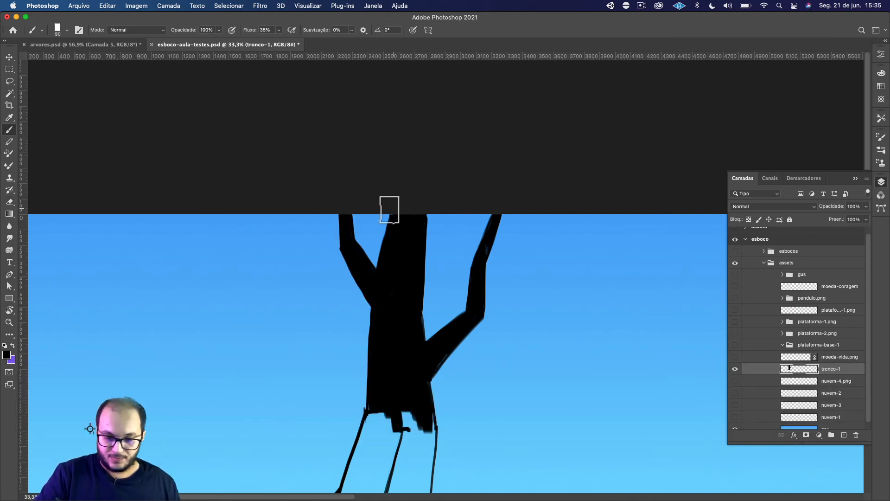
pyautogui.press('space')
pyautogui.moveTo(402, 334); pyautogui.dragTo(399, 220)
pyautogui.moveTo(374, 285)
pyautogui.mouseDown()
pyautogui.moveTo(374, 391)
pyautogui.moveTo(393, 439)
pyautogui.moveTo(394, 410)
pyautogui.moveTo(360, 330)
pyautogui.moveTo(364, 317)
pyautogui.moveTo(295, 425)
pyautogui.moveTo(342, 384)
pyautogui.moveTo(296, 430)
pyautogui.moveTo(345, 402)
pyautogui.moveTo(428, 318)
pyautogui.moveTo(417, 398)
pyautogui.moveTo(432, 435)
pyautogui.moveTo(452, 449)
pyautogui.moveTo(439, 304)
pyautogui.moveTo(458, 247)
pyautogui.moveTo(431, 336)
pyautogui.mouseUp()
pyautogui.press('e')
pyautogui.press('b')
pyautogui.press('e')
pyautogui.press('space')
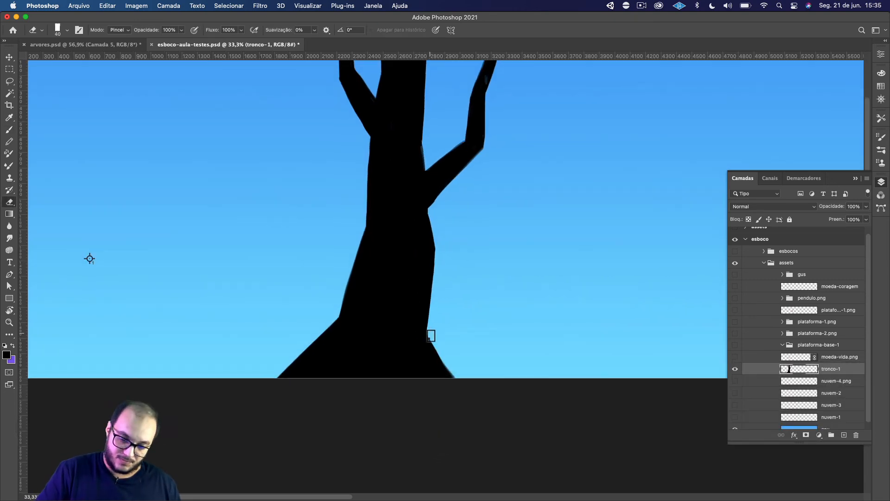
pyautogui.moveTo(428, 214); pyautogui.dragTo(436, 264)
pyautogui.press('super+z')
pyautogui.press('e')
pyautogui.moveTo(428, 213); pyautogui.dragTo(436, 270)
pyautogui.press('z')
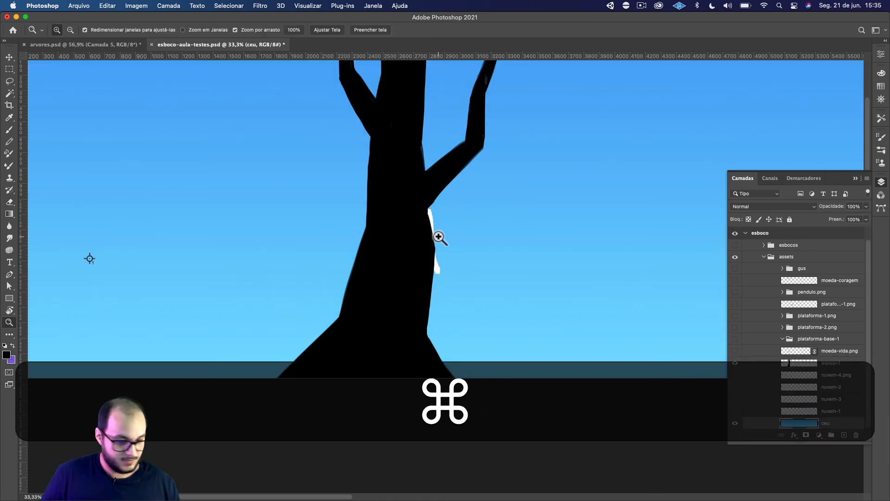
pyautogui.press('super+z')
pyautogui.press('v')
pyautogui.press('e')
# On the tronco-1 layer, trim and smooth the trunk's right edge below the right branch.
pyautogui.click(832, 362)
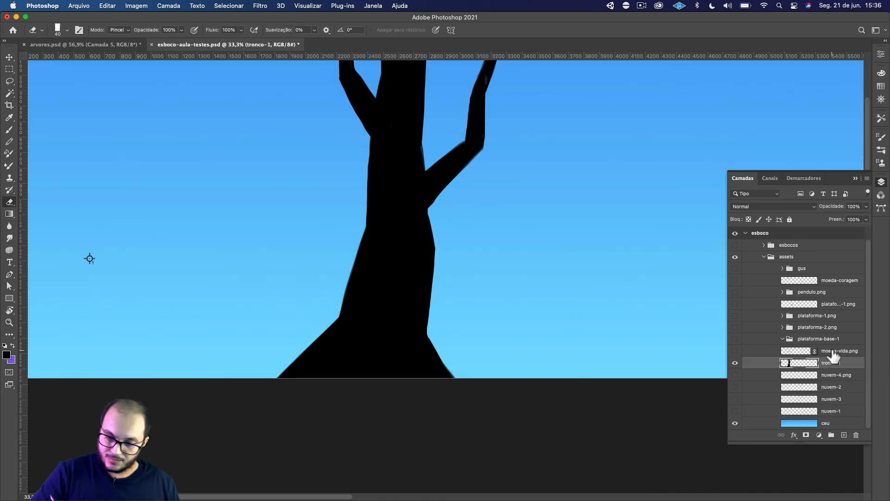
pyautogui.press('super+z')
pyautogui.press('b')
pyautogui.press('super+minus')
pyautogui.press('super+minus')
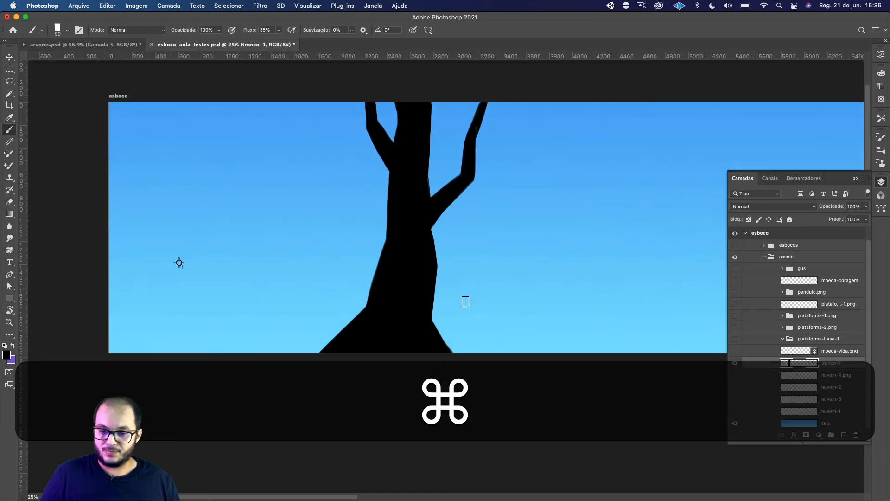
pyautogui.press('super+plus')
pyautogui.press('super+plus')
pyautogui.press('space')
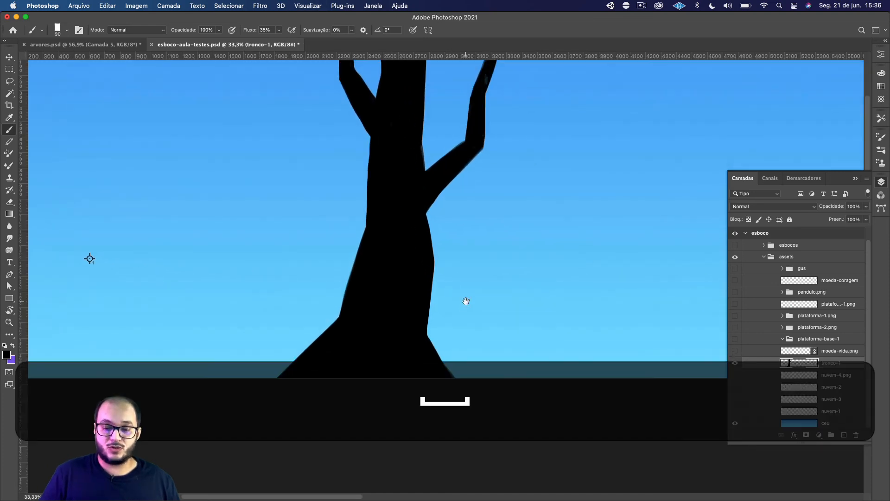
pyautogui.moveTo(519, 293); pyautogui.dragTo(499, 309)
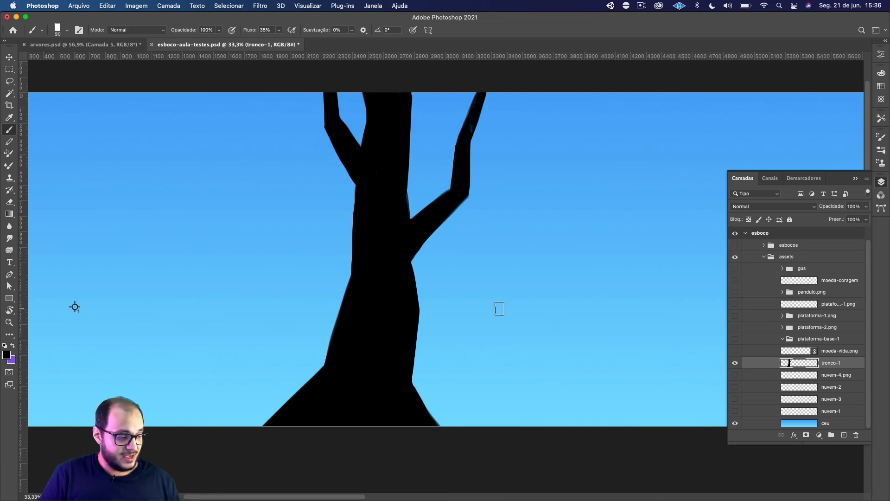
# Paint the trunk's right side fuller just below the right branch and trim its edge with the eraser.
pyautogui.press('b')
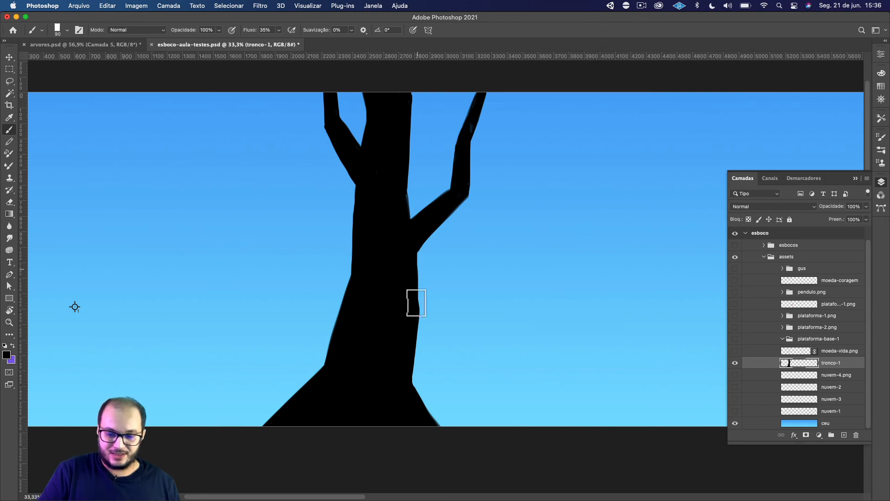
pyautogui.press('r')
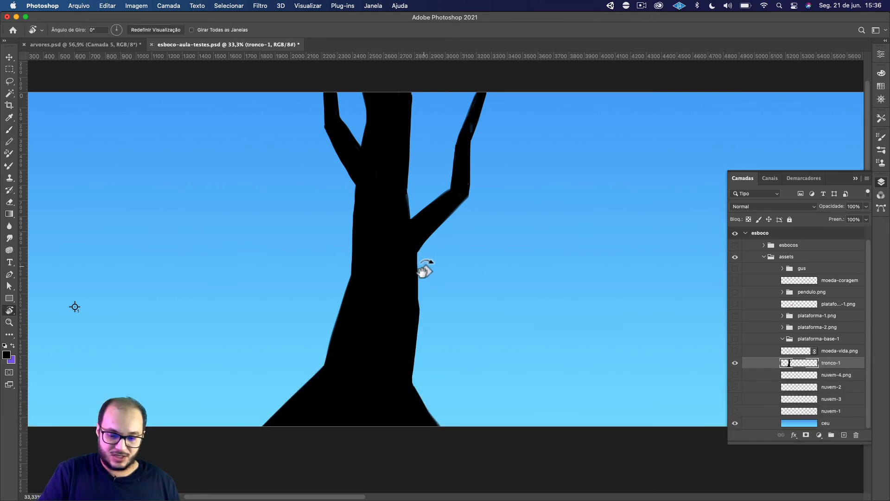
pyautogui.press('e')
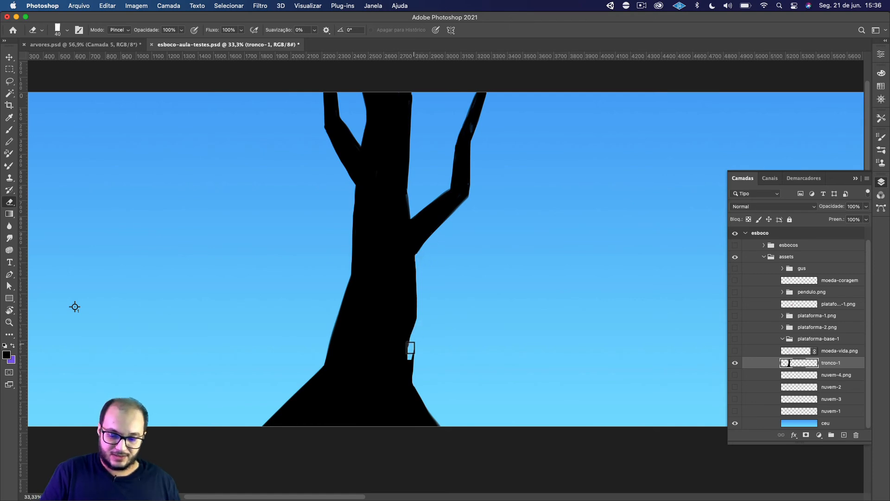
# Try to erase an inward curve into the trunk's lower right side above the root.
pyautogui.press('super+z')
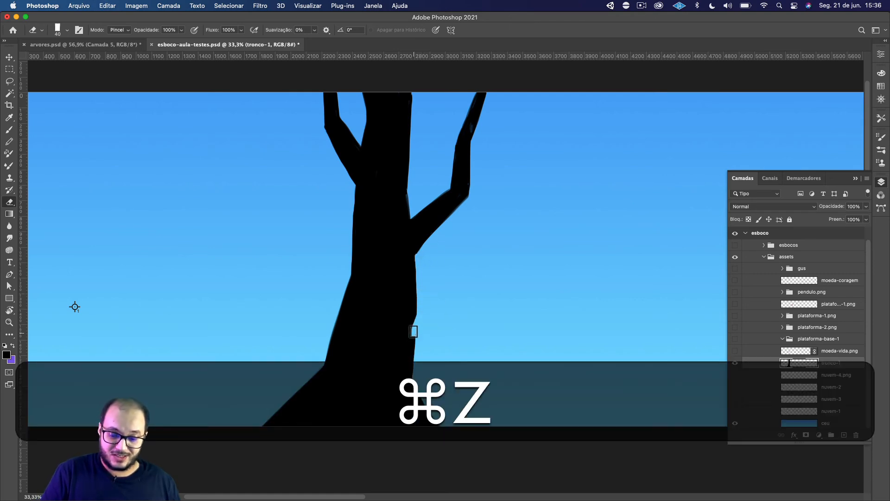
pyautogui.moveTo(412, 343); pyautogui.dragTo(411, 367)
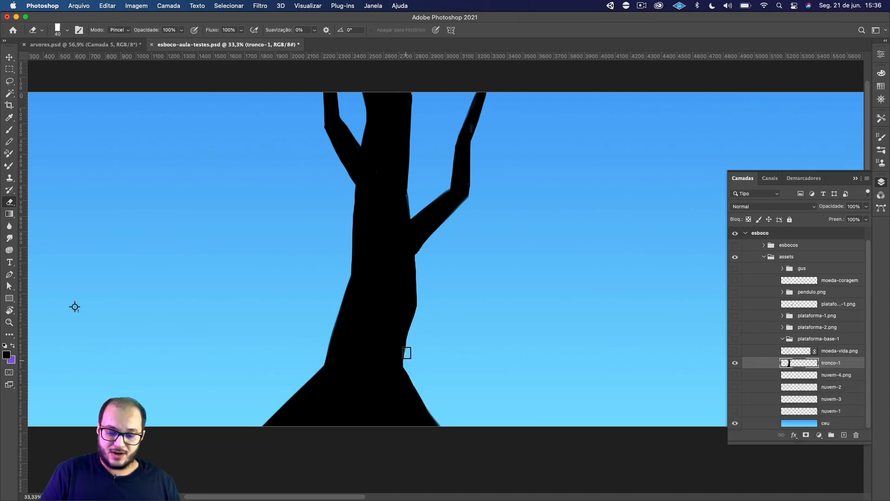
pyautogui.press('super+z')
pyautogui.scroll(2, 473, 319)
pyautogui.press('super+z')
pyautogui.press('super+z')
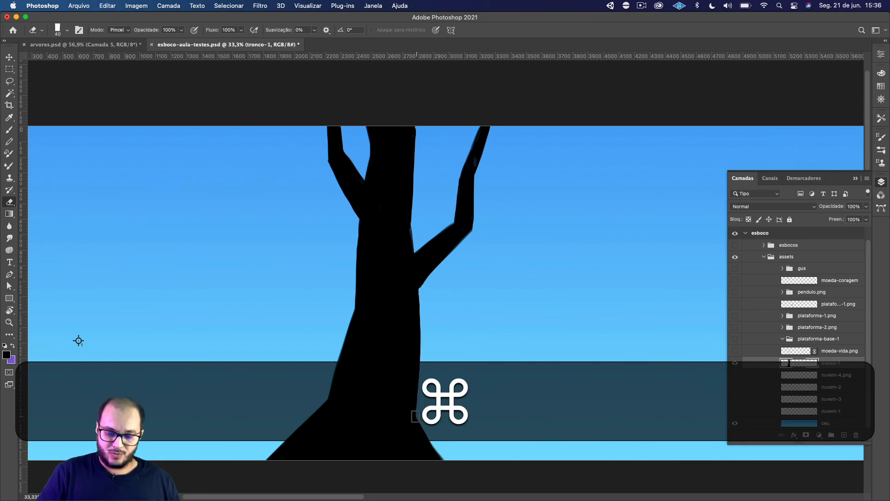
pyautogui.press('super+z')
# Touch up the right root's outer edge near the canvas's lower edge with the brush.
pyautogui.press('b')
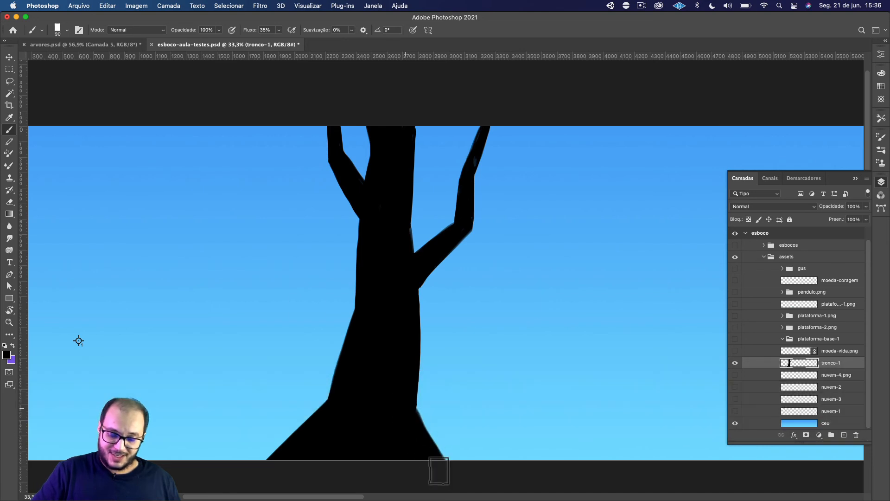
pyautogui.press('space')
pyautogui.moveTo(474, 351); pyautogui.dragTo(493, 354)
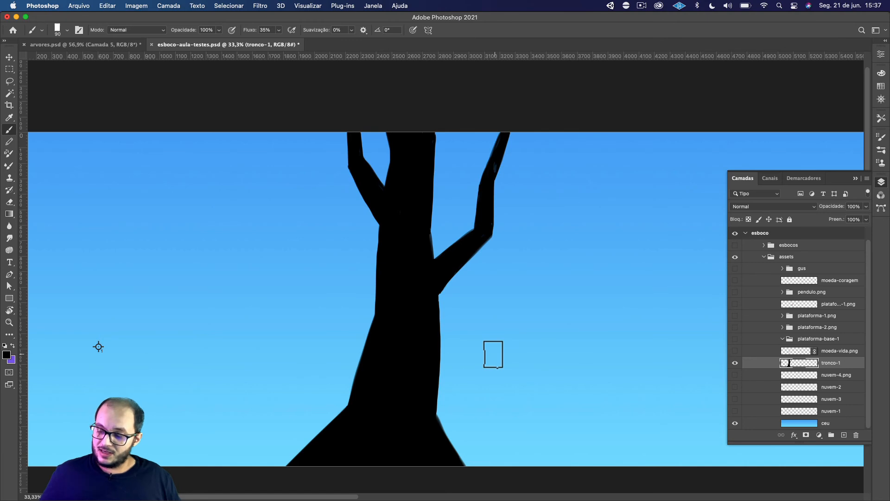
# Add a blank layer above tronco-1 and rename the tronco-1 layer as esb-tronco-1.
pyautogui.click(844, 435)
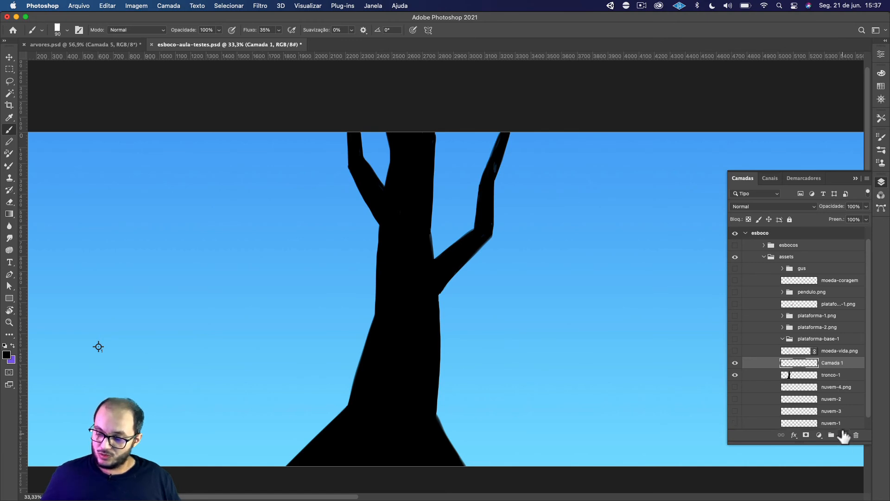
pyautogui.click(833, 375)
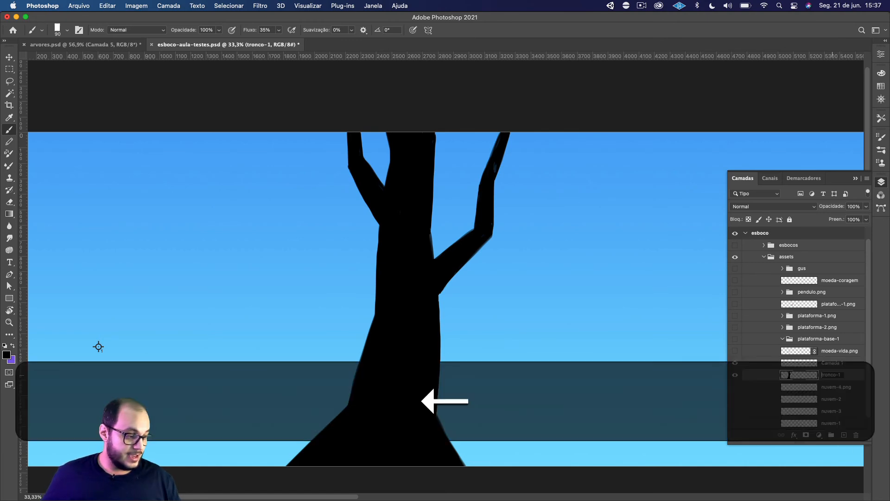
pyautogui.write('esb-')
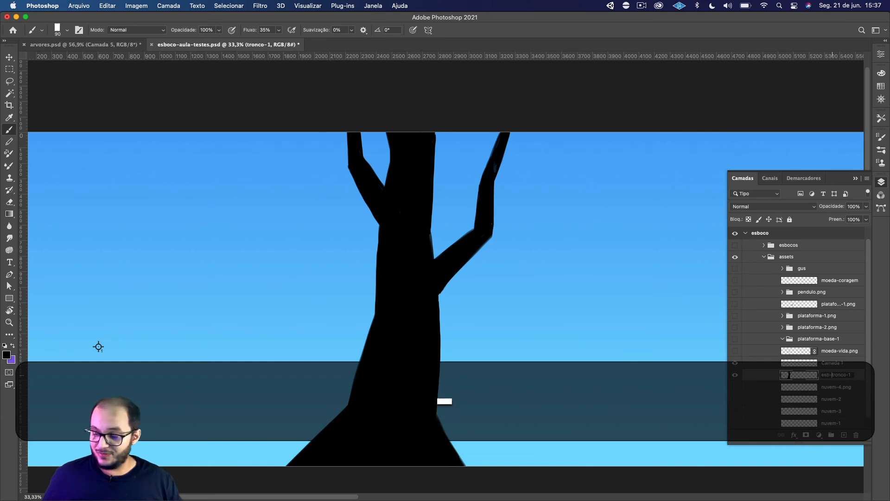
pyautogui.press('Return')
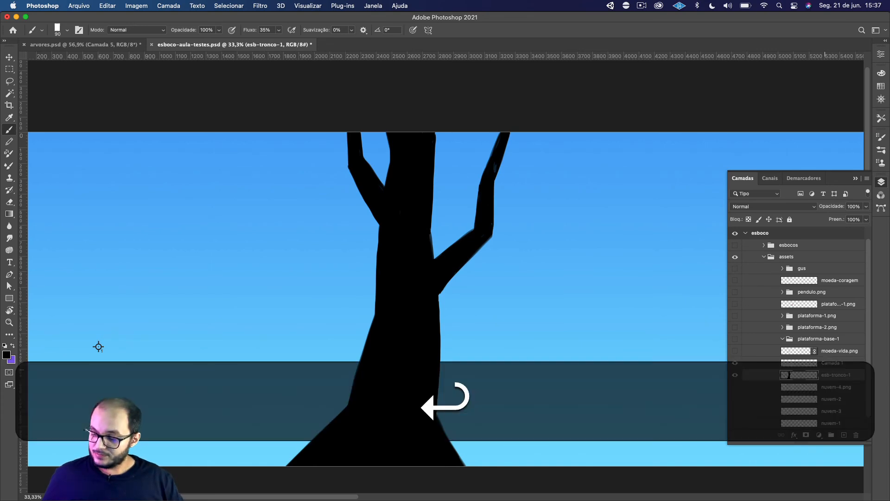
# Add a blank layer directly above esb-tronco-1 and name it tronco-1.
pyautogui.click(844, 436)
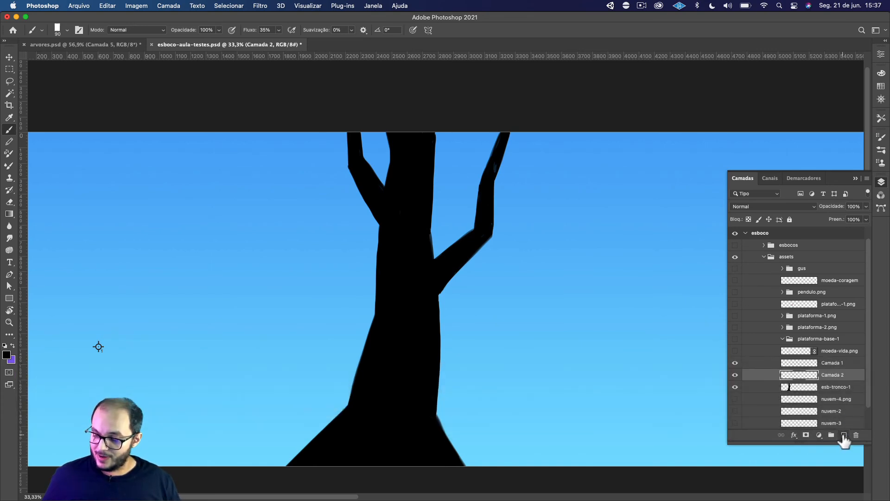
pyautogui.click(844, 436)
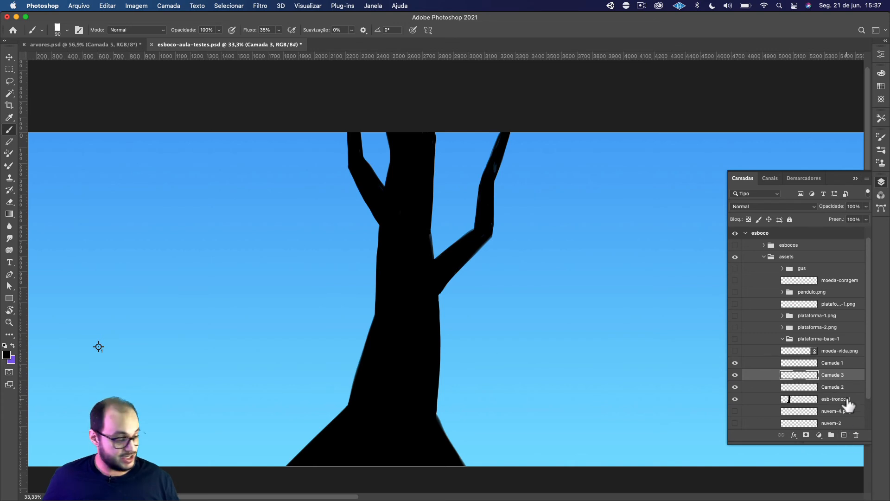
pyautogui.press('super+z')
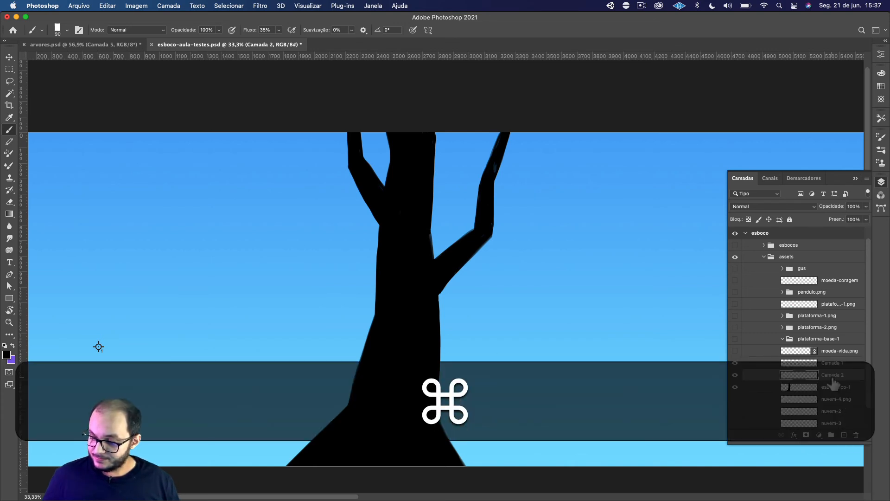
pyautogui.doubleClick(832, 375)
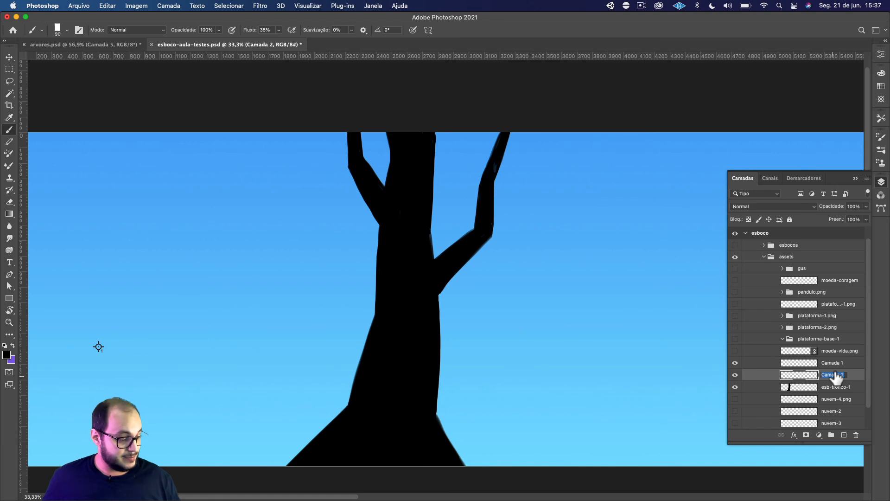
pyautogui.write('tronc')
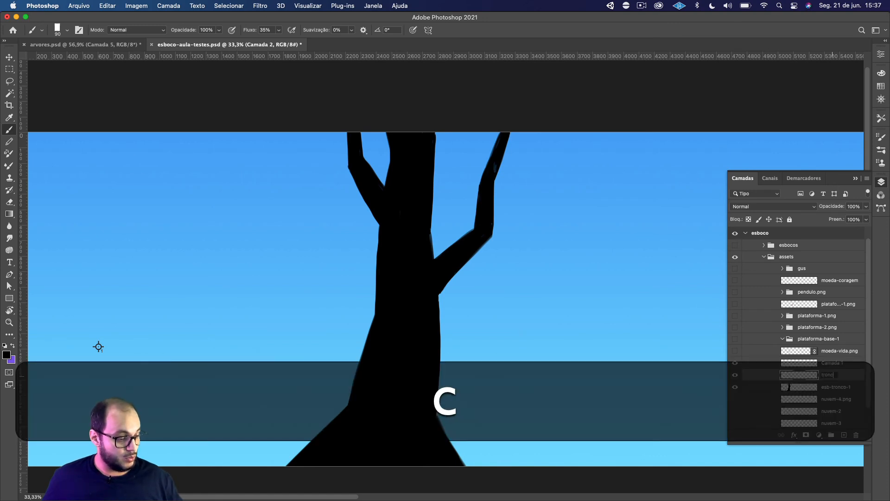
pyautogui.write('o-1')
pyautogui.press('Return')
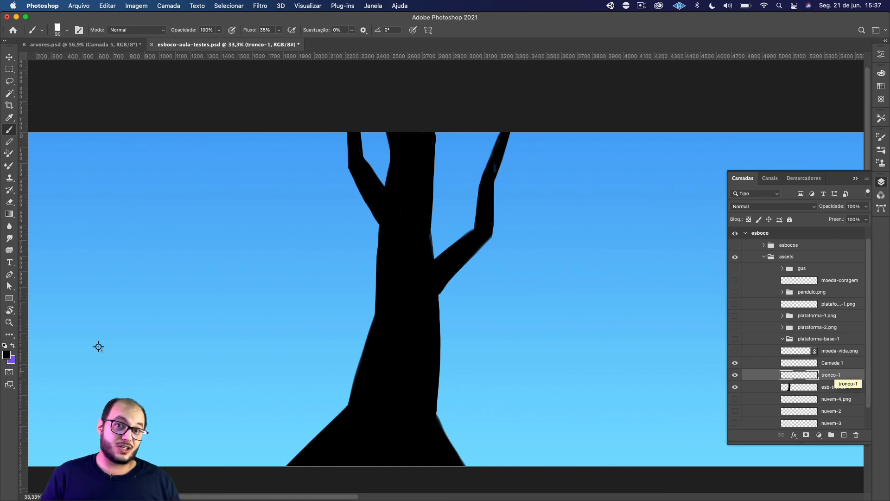
# Start a Polygonal Lasso outline along the trunk's left side, from the left branch's top around the root and across below the canvas.
pyautogui.click(14, 82)
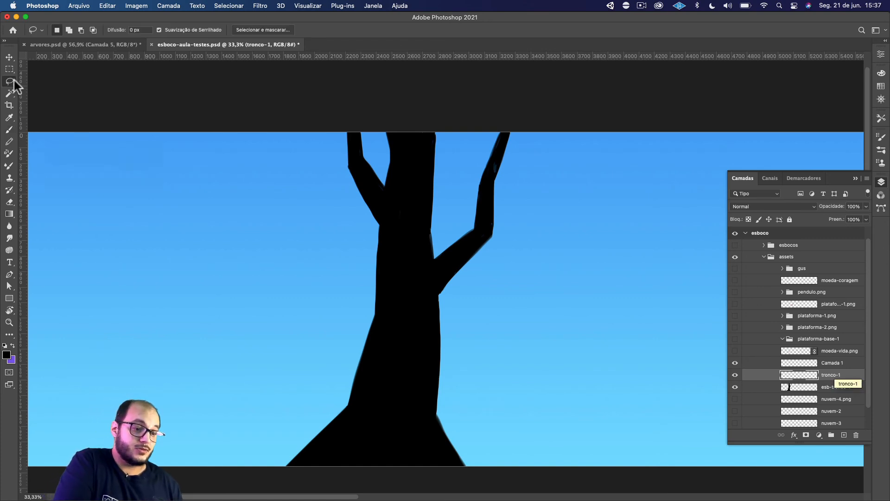
pyautogui.rightClick(14, 80)
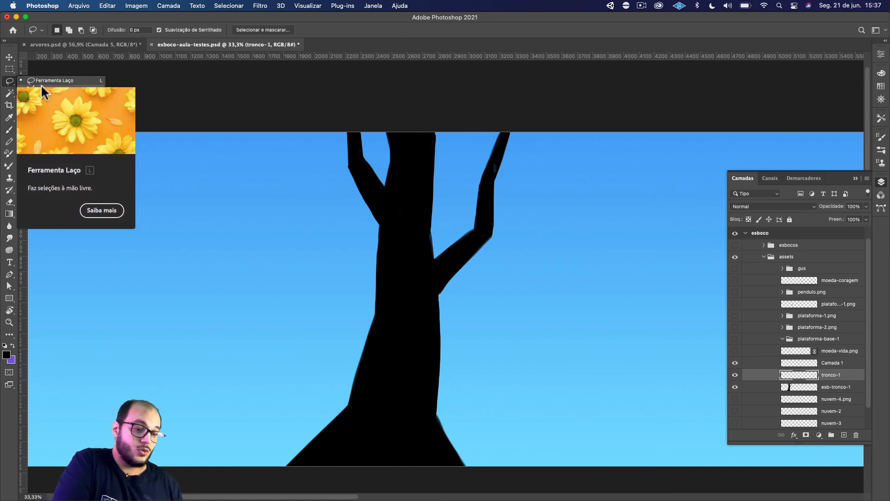
pyautogui.click(98, 92)
pyautogui.click(352, 109)
pyautogui.click(354, 150)
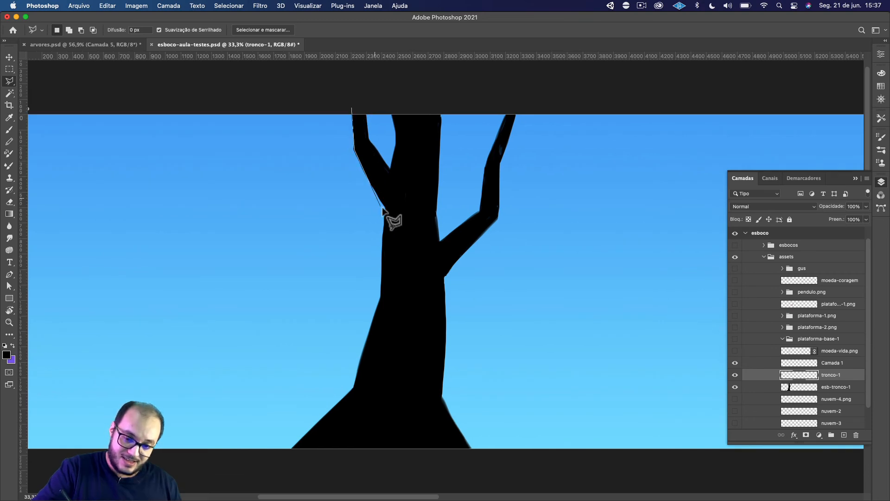
pyautogui.click(385, 209)
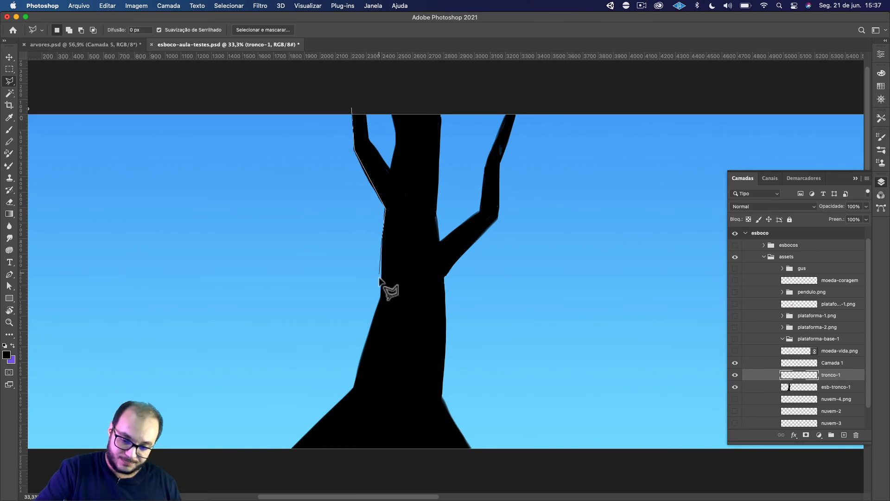
pyautogui.click(381, 296)
pyautogui.click(354, 387)
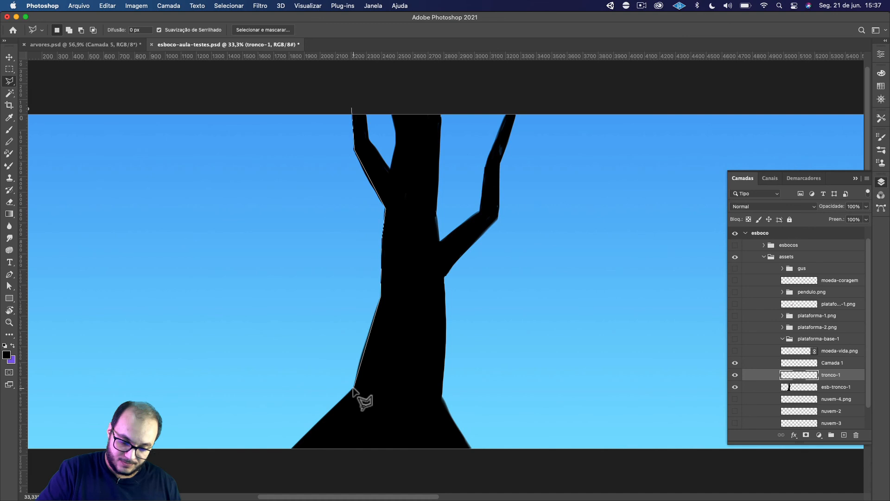
pyautogui.click(278, 461)
pyautogui.click(483, 463)
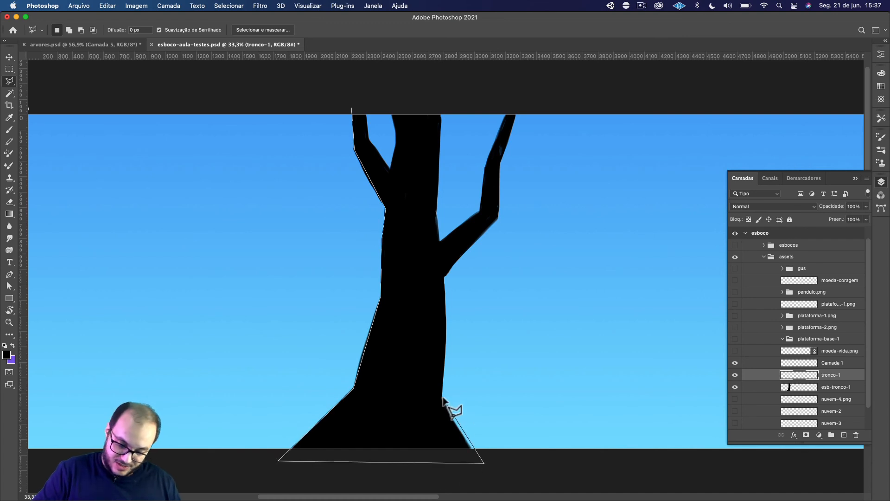
# Continue the lasso outline up the trunk's right side and along the right branch's outer edge to above the canvas.
pyautogui.click(443, 398)
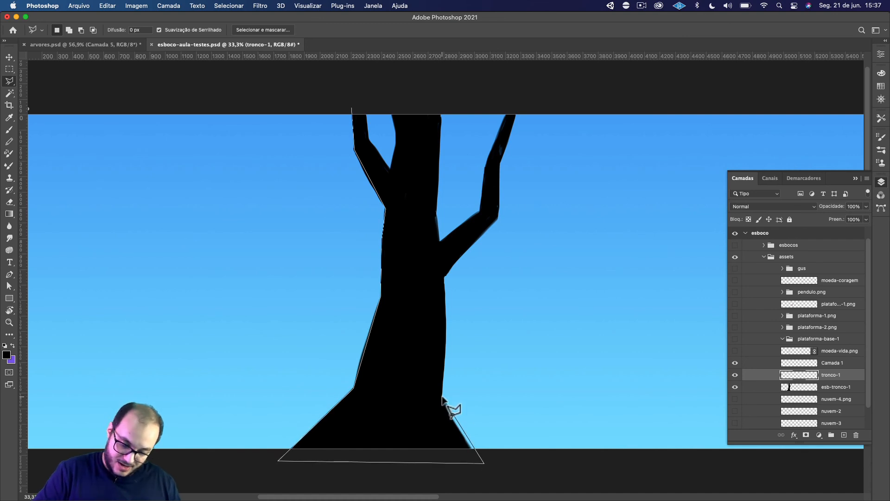
pyautogui.click(446, 304)
pyautogui.click(444, 278)
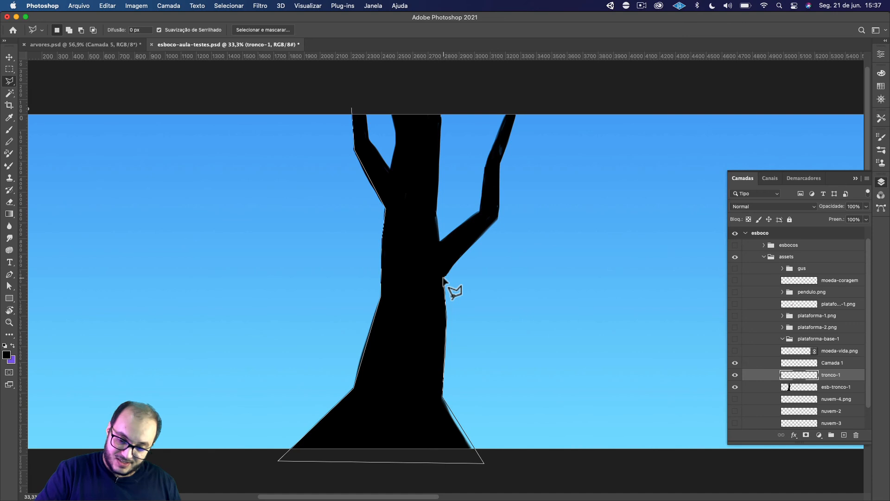
pyautogui.click(499, 219)
pyautogui.click(500, 164)
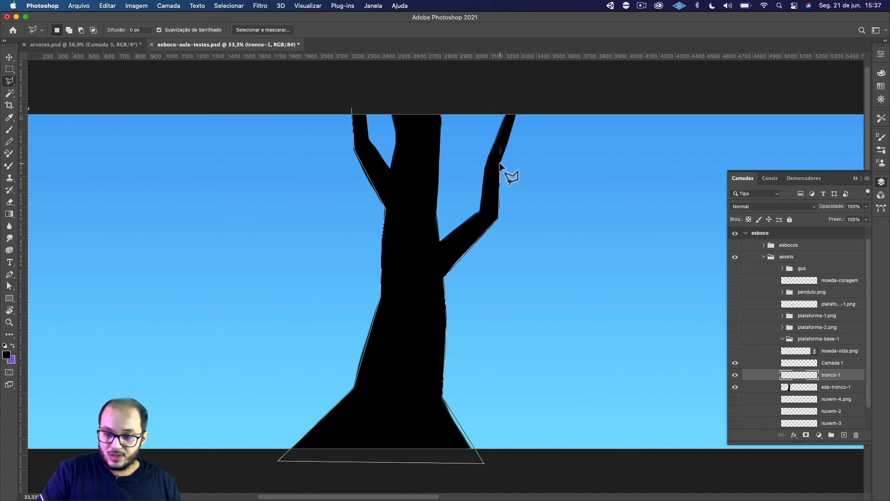
pyautogui.click(520, 104)
# Trace the right branch's inner edge down to its fork and the trunk's right edge up past the canvas's upper edge.
pyautogui.click(508, 103)
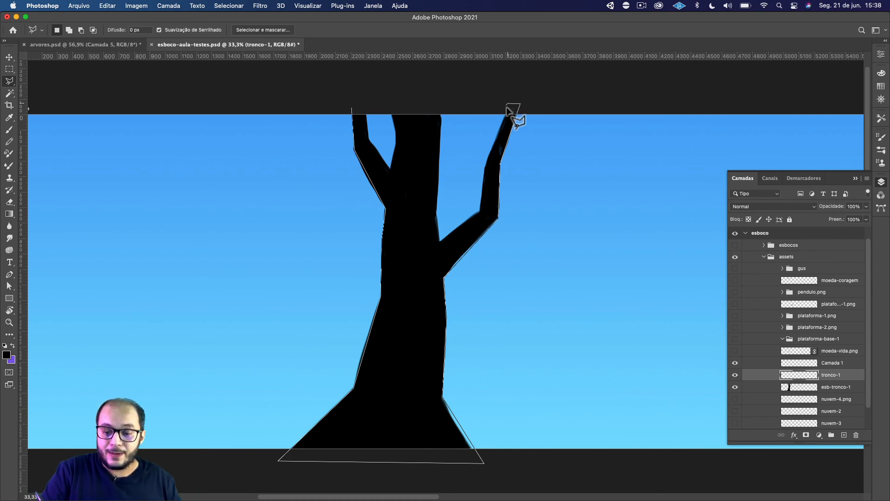
pyautogui.click(485, 169)
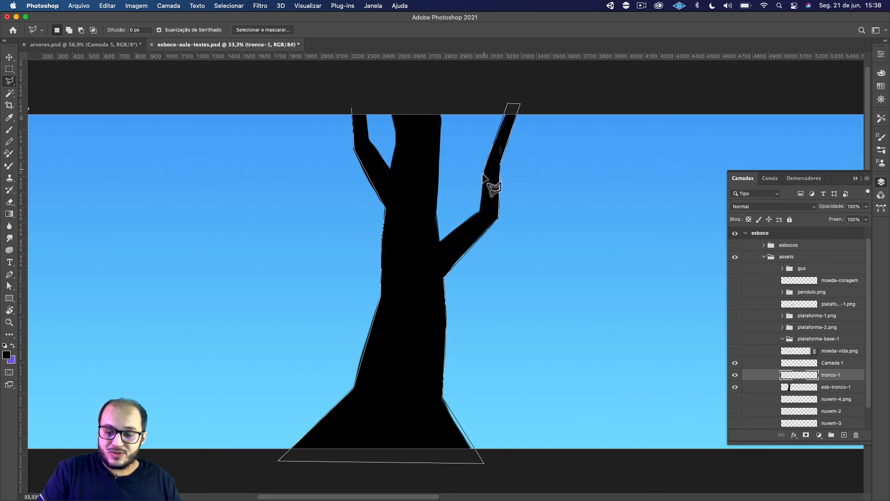
pyautogui.click(480, 210)
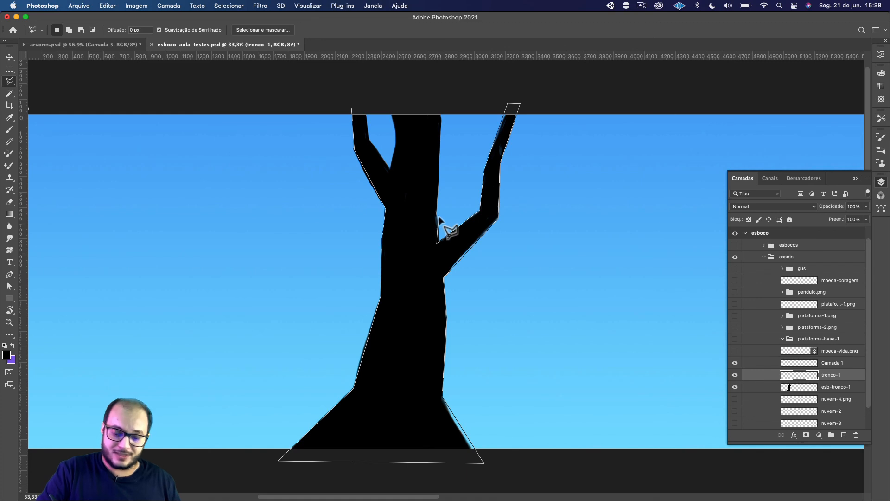
pyautogui.press('super+z')
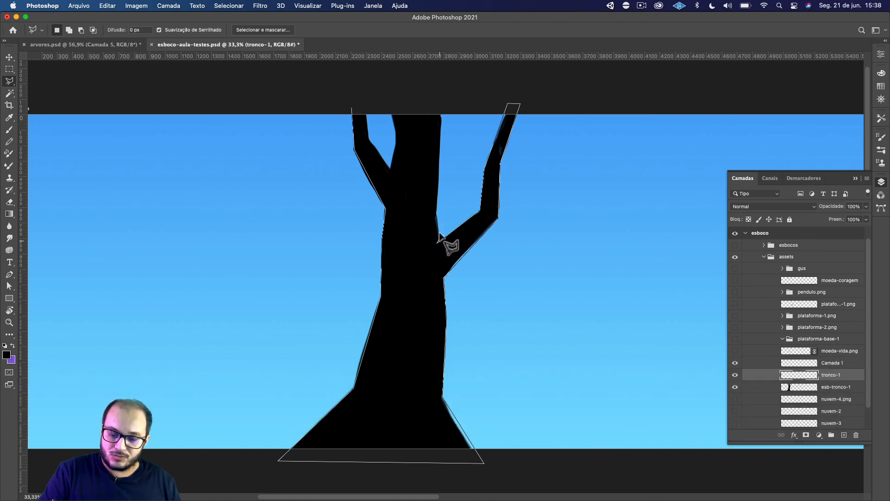
pyautogui.click(438, 240)
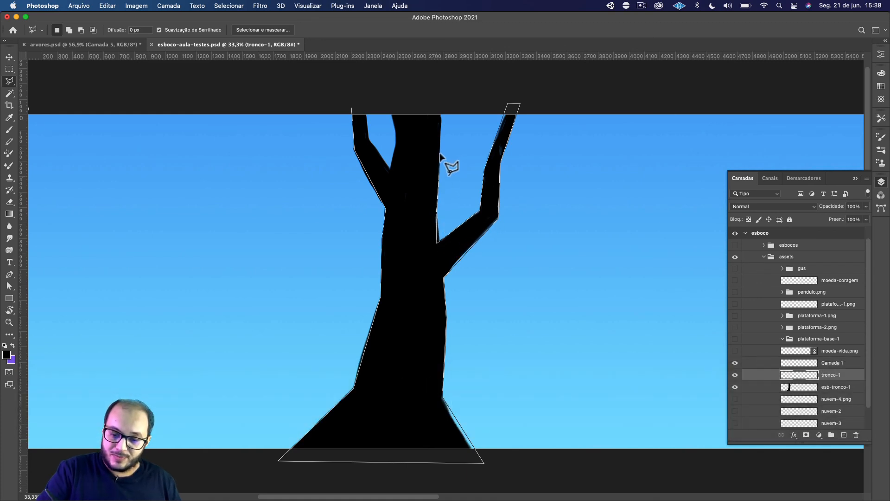
pyautogui.click(441, 102)
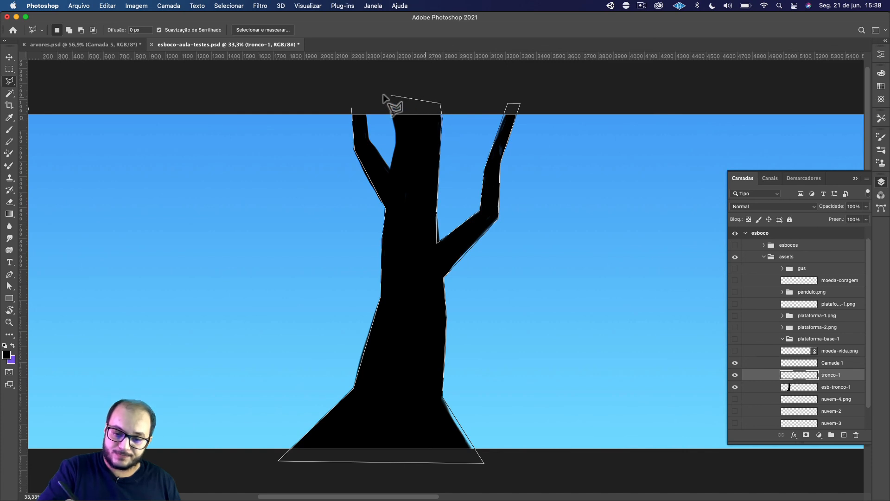
# Close the tree selection across the trunk's top and around the gap between the trunk and the left branch.
pyautogui.click(383, 95)
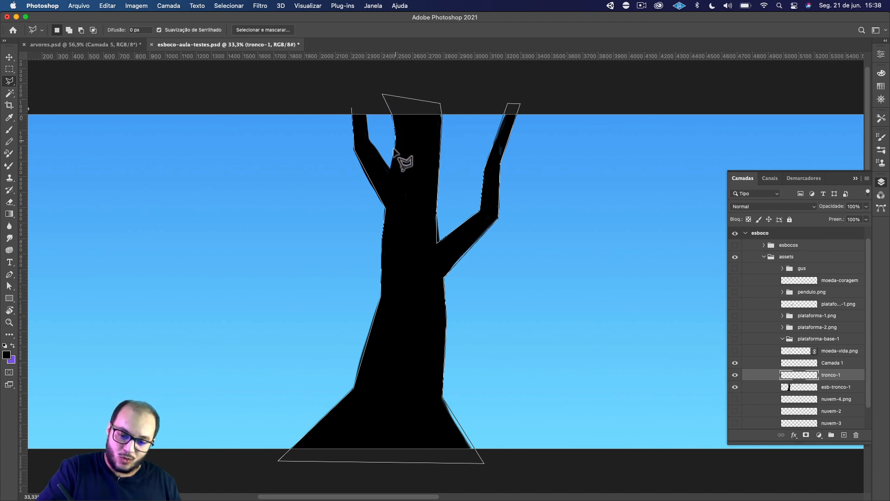
pyautogui.click(391, 168)
pyautogui.click(370, 140)
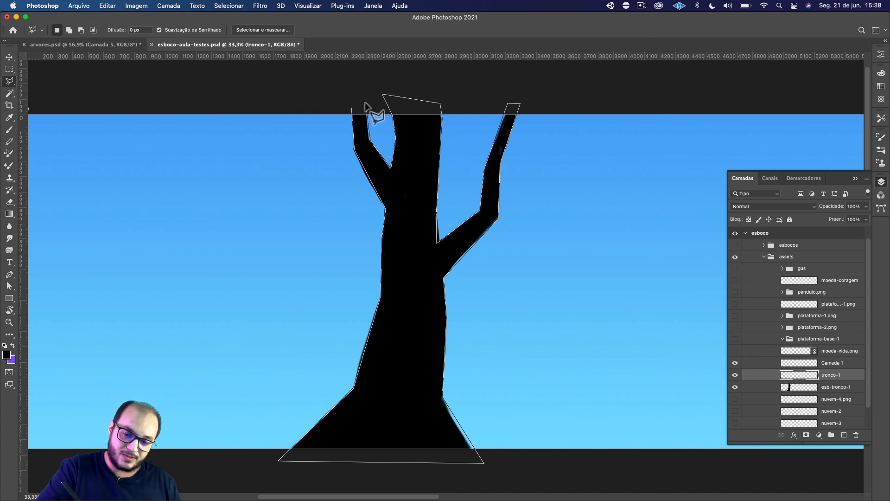
pyautogui.click(351, 109)
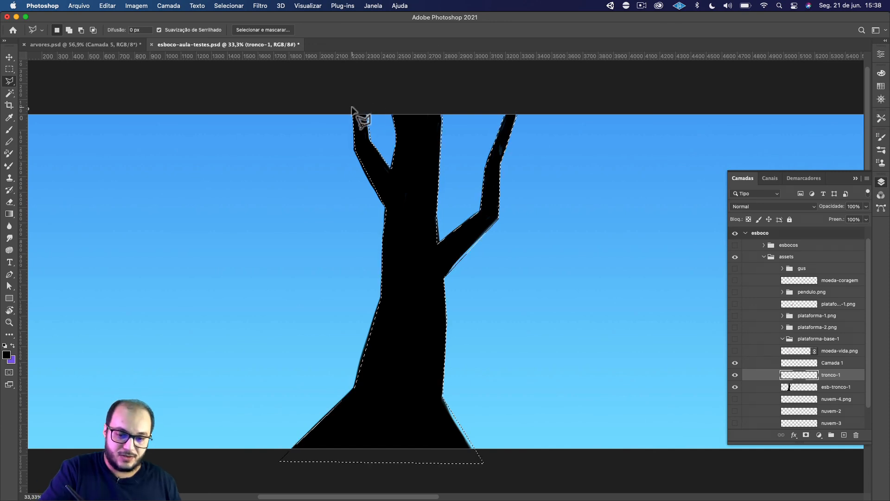
# Add a small polygon to the selection at the fork between the trunk and the right branch to blunt its sharp corner.
pyautogui.press('shift')
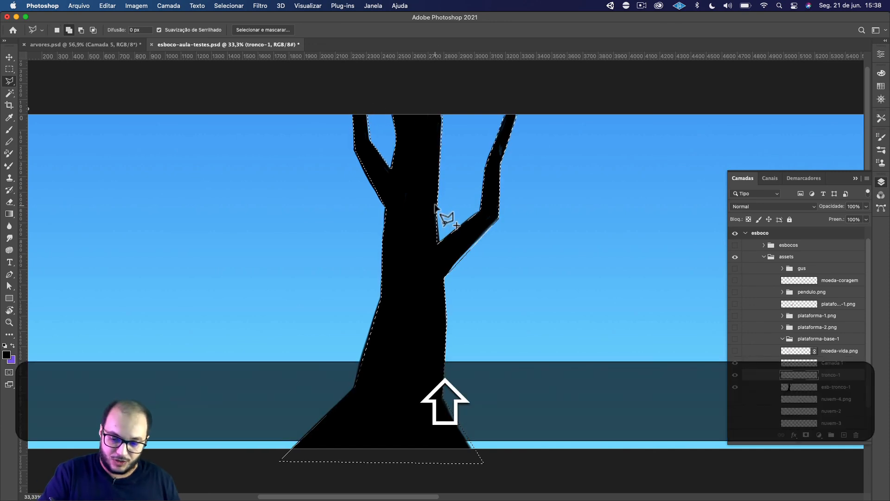
pyautogui.click(441, 250)
pyautogui.click(432, 266)
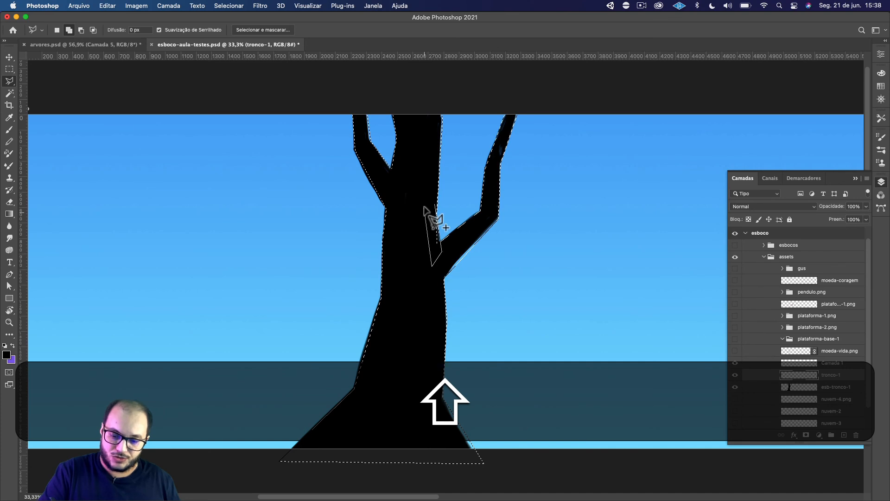
pyautogui.click(435, 204)
pyautogui.press('space')
pyautogui.moveTo(515, 343)
pyautogui.mouseDown()
pyautogui.moveTo(517, 317)
pyautogui.moveTo(506, 308)
pyautogui.mouseUp()
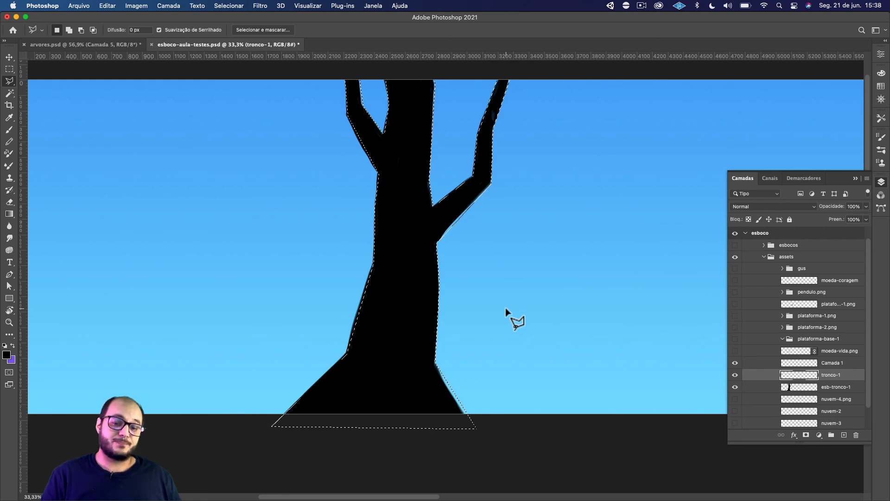
# Consult the finished tree in arvores.psd and, back in esboco-aula-testes.psd, add a small polygon to the selection at the left branch's fork.
pyautogui.click(119, 44)
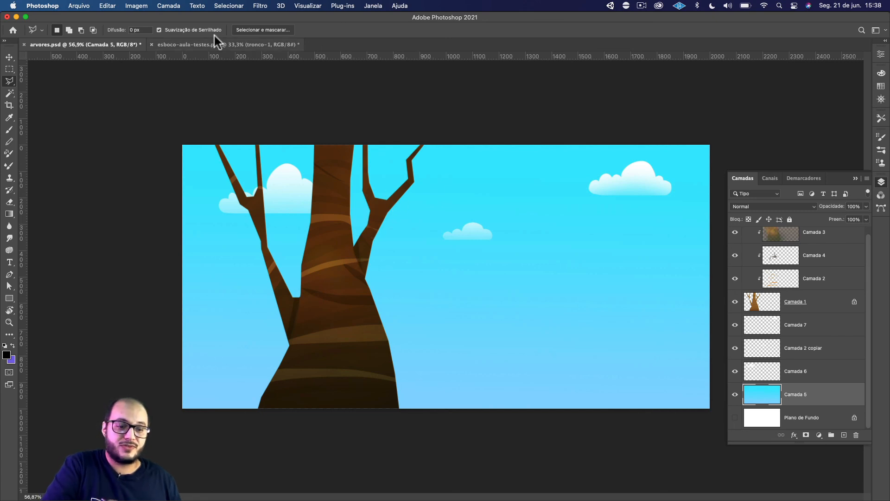
pyautogui.click(284, 45)
pyautogui.moveTo(481, 167); pyautogui.dragTo(463, 256)
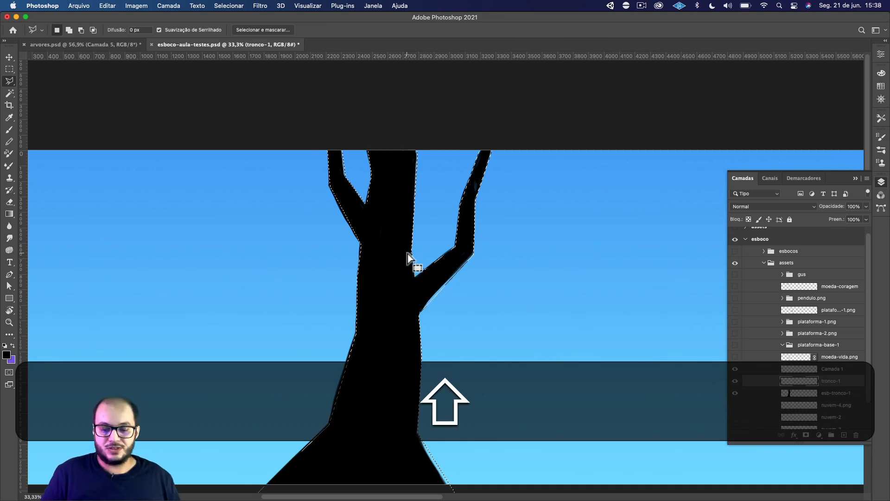
pyautogui.keyDown('shift'); pyautogui.click(355, 194); pyautogui.keyUp('shift')
pyautogui.click(375, 188)
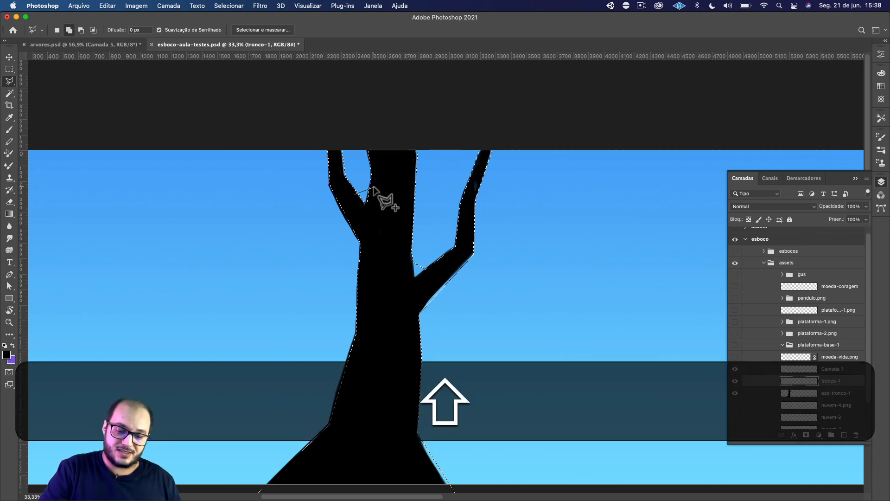
pyautogui.click(368, 210)
pyautogui.click(356, 194)
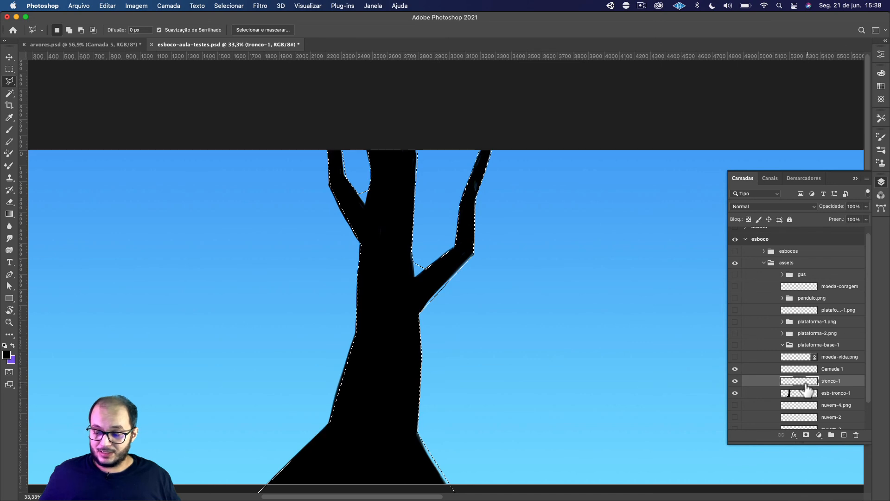
# Hide the esb-tronco-1 sketch, fill the tree selection with black on the tronco-1 layer, and deselect it.
pyautogui.click(735, 393)
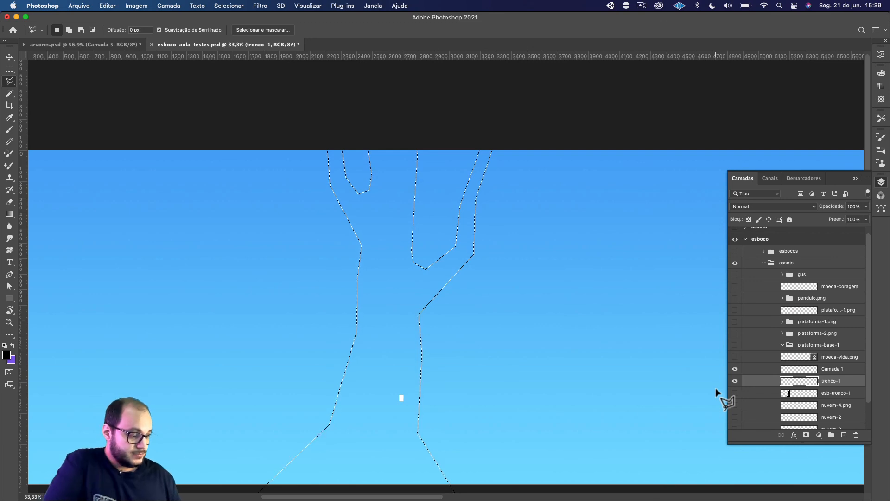
pyautogui.press('alt')
pyautogui.hotkey('alt', 'BackSpace')
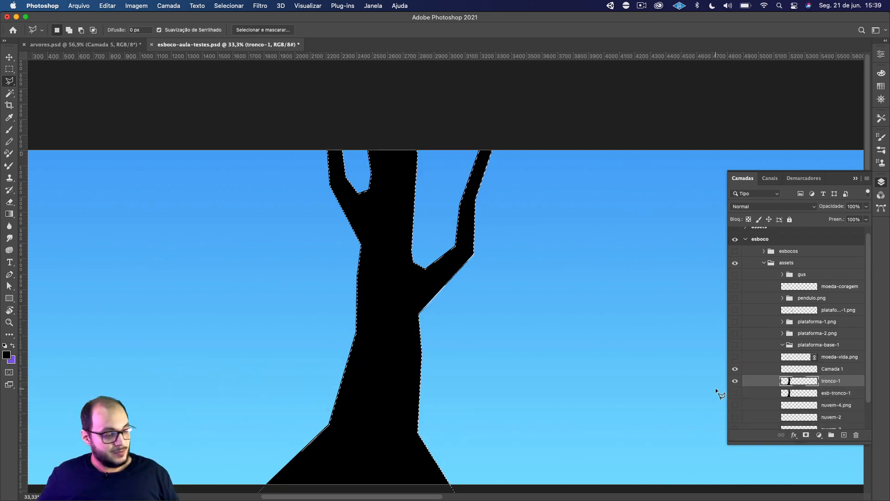
pyautogui.press('super+d')
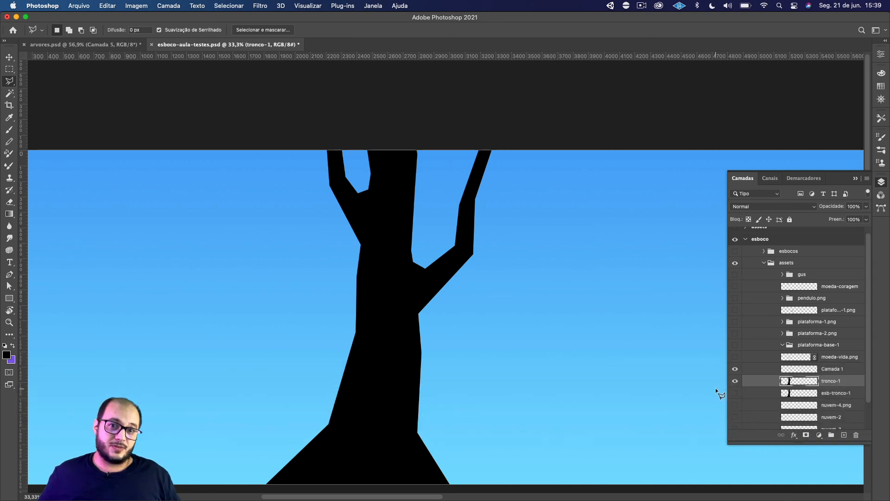